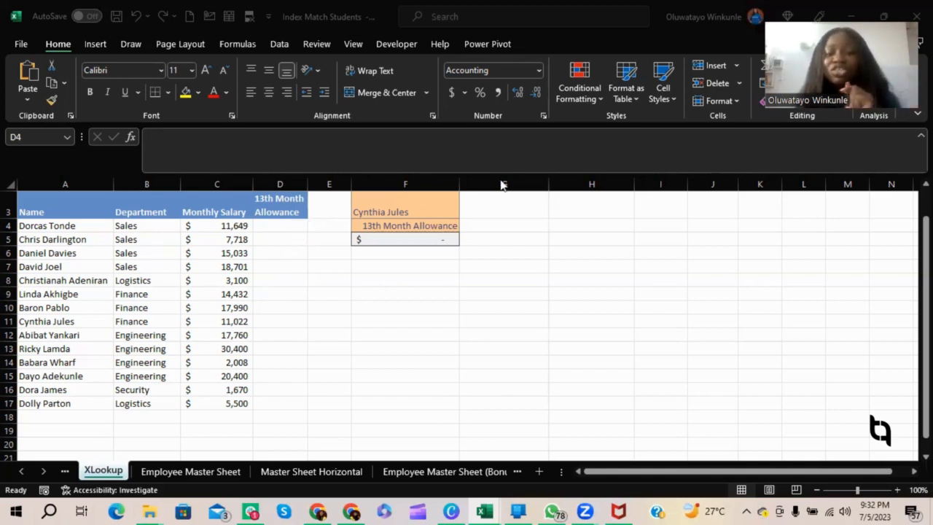
After viewing the Employee Master Sheet, start an XLOOKUP formula in D4 of the XLookup sheet with A4 as the lookup value.
left_click(184, 473)
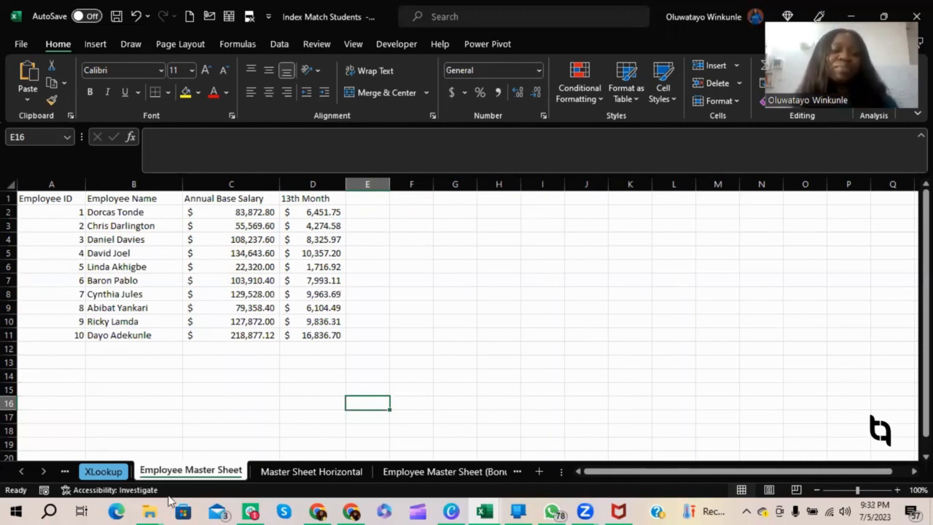
left_click(113, 472)
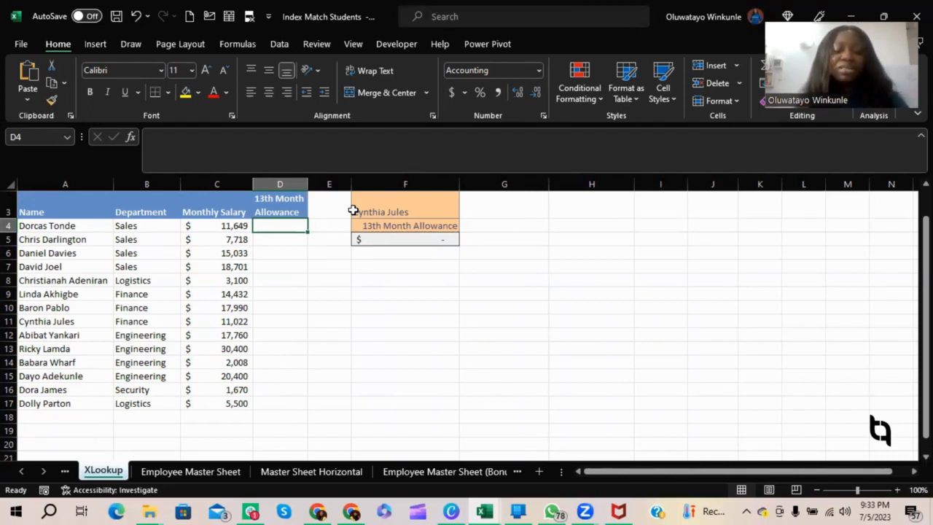
type("=")
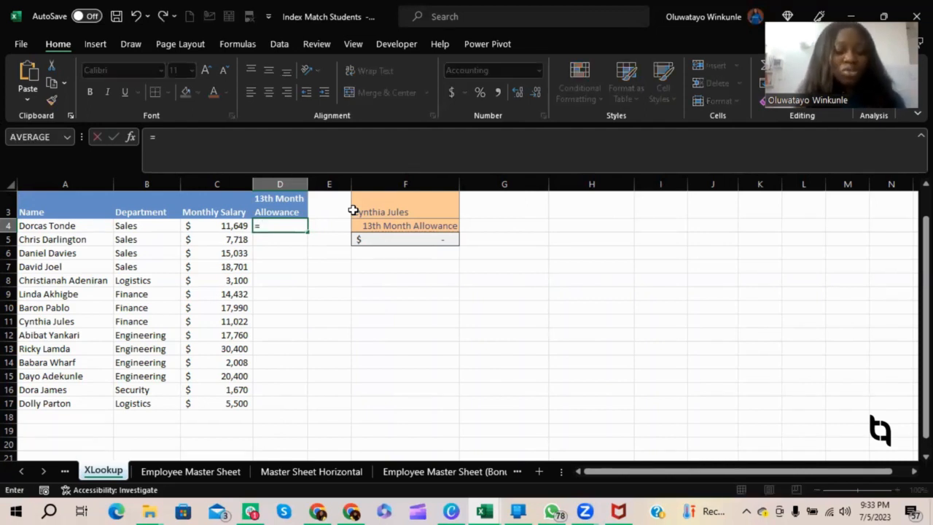
type("xlo")
key("Tab")
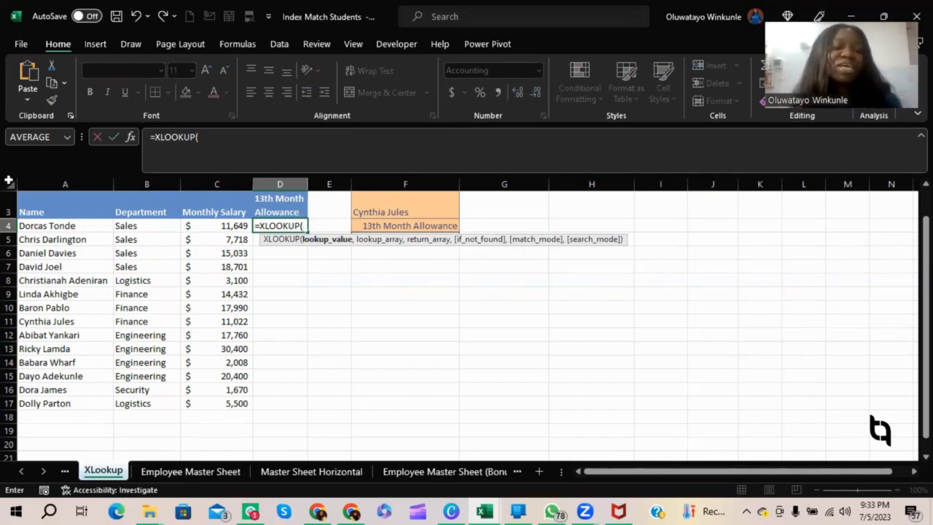
left_click(48, 228)
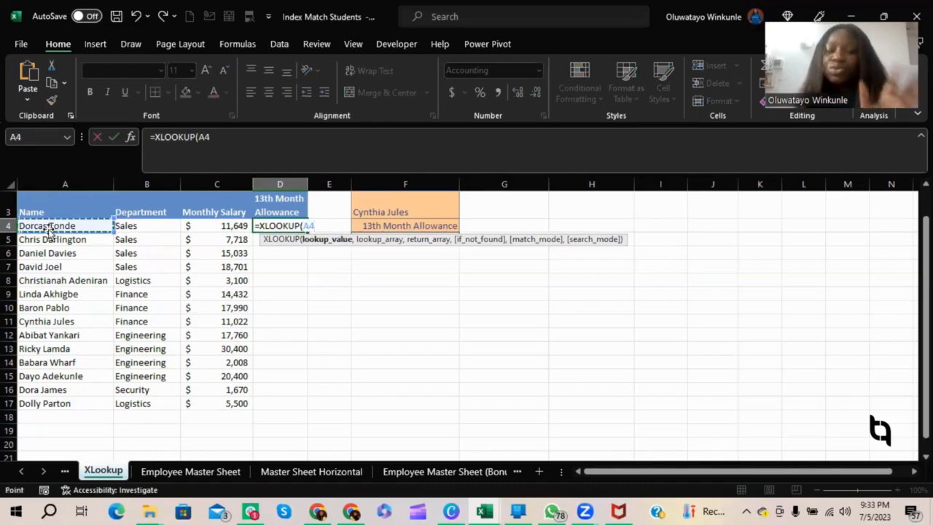
type(",")
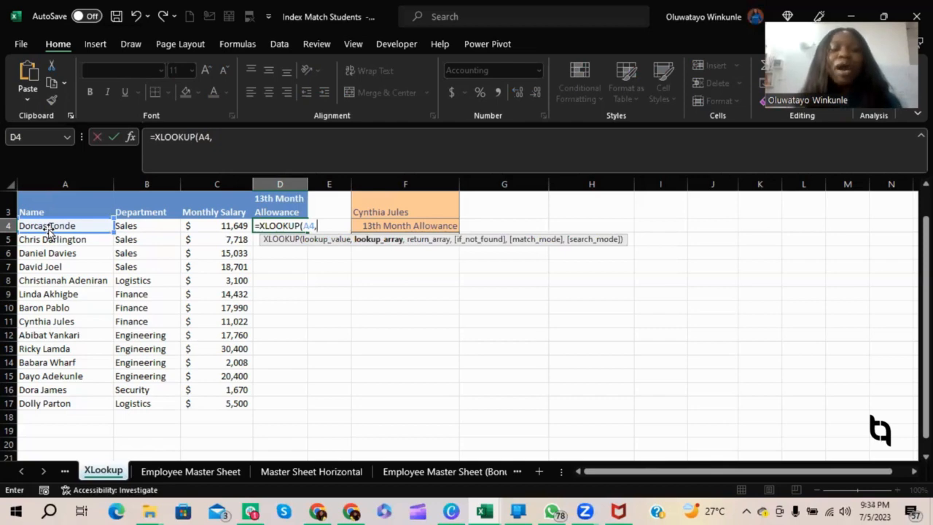
Use the Employee Name range $B$1:$B$11 on the Employee Master Sheet, as an absolute reference, for the formula's lookup array.
left_click(181, 473)
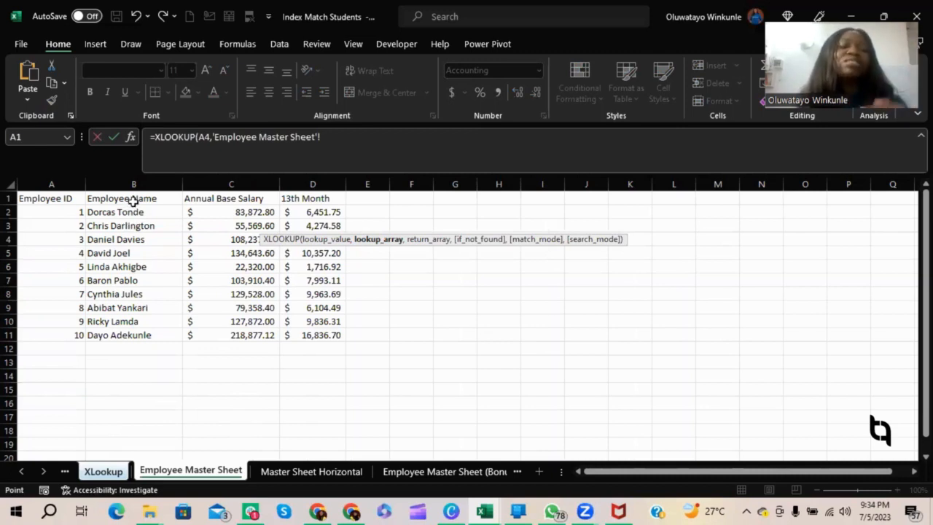
left_click_drag(135, 198, 138, 335)
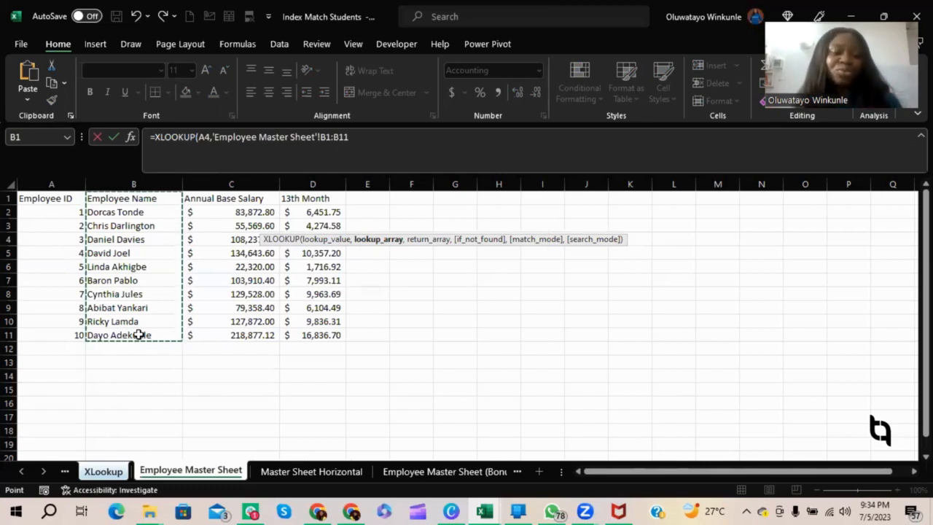
key("F4")
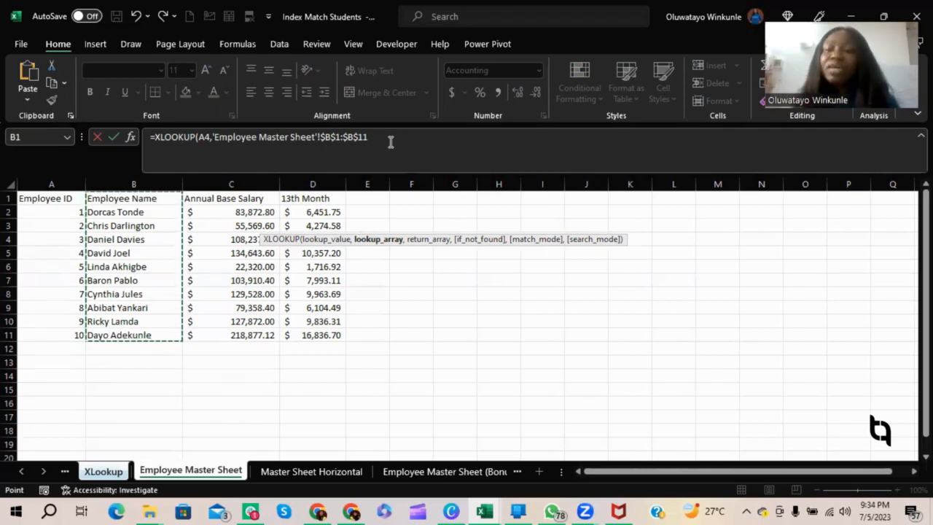
type(",")
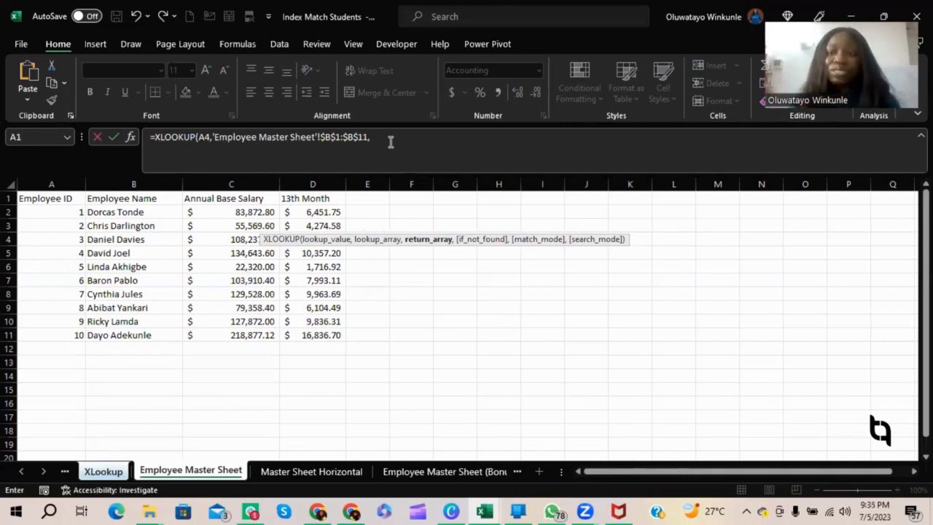
Complete the XLOOKUP with the absolute 13th Month range $D$1:$D$11 as return array, and fill it down from D4 through D17.
left_click_drag(307, 198, 321, 332)
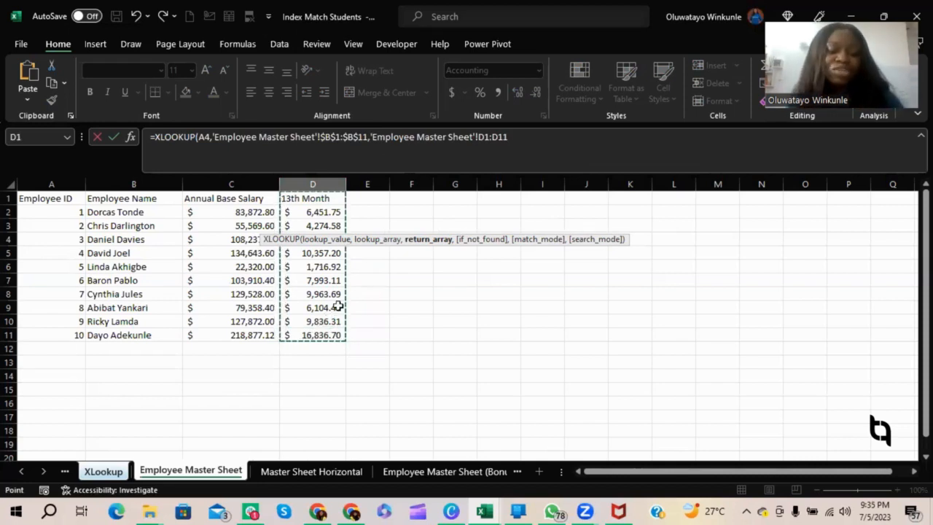
key("F4")
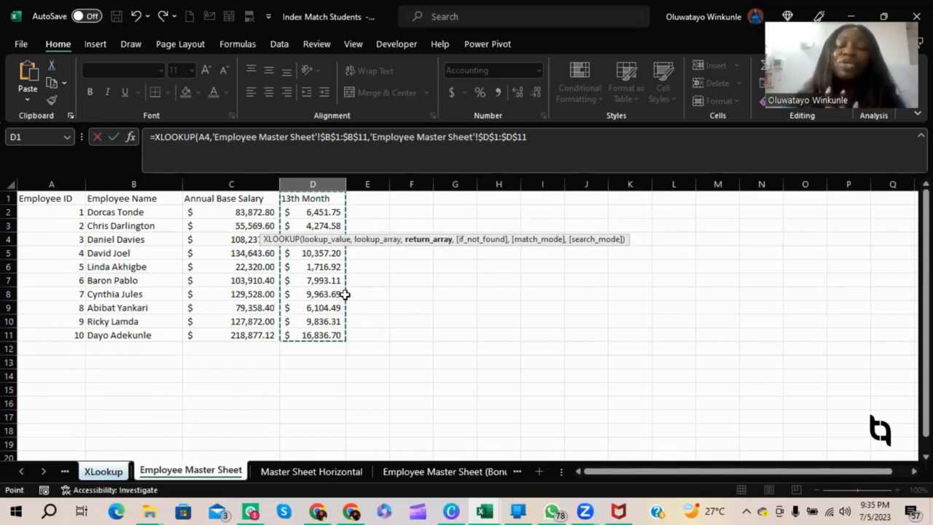
type(")")
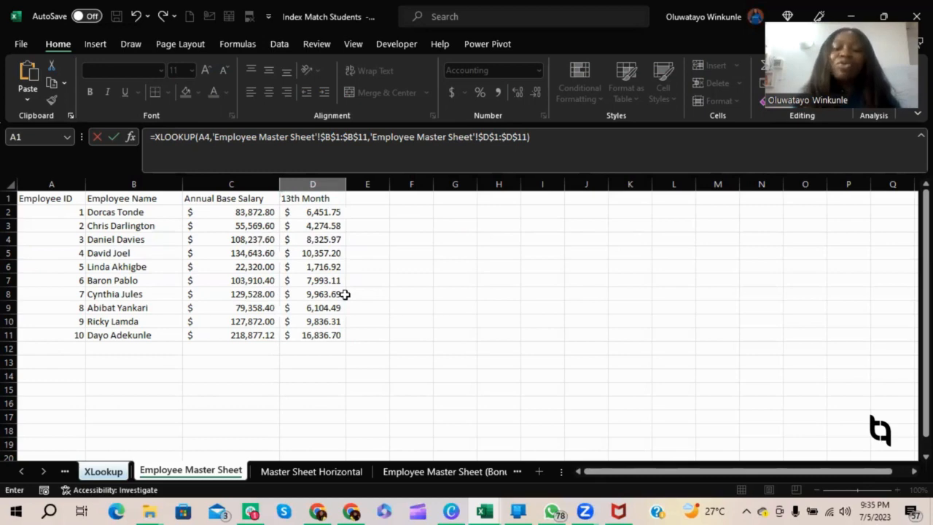
key("Return")
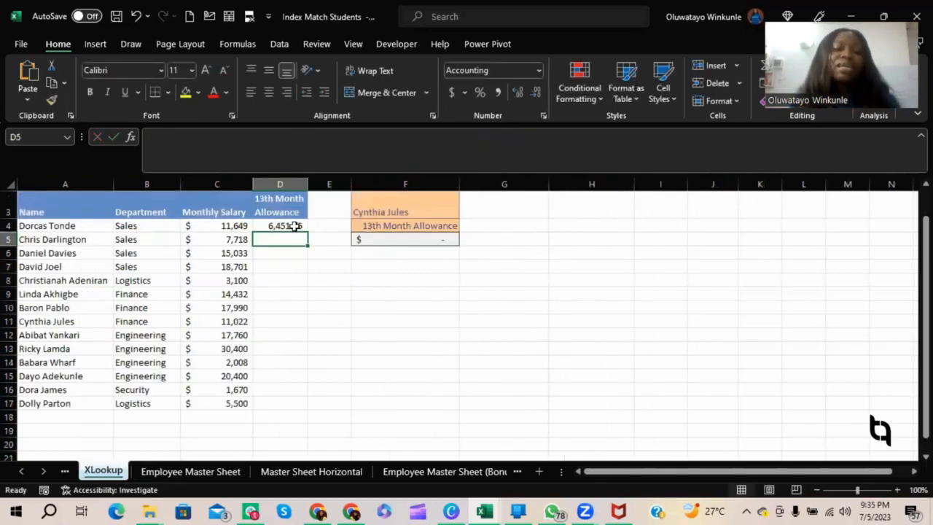
left_click(294, 226)
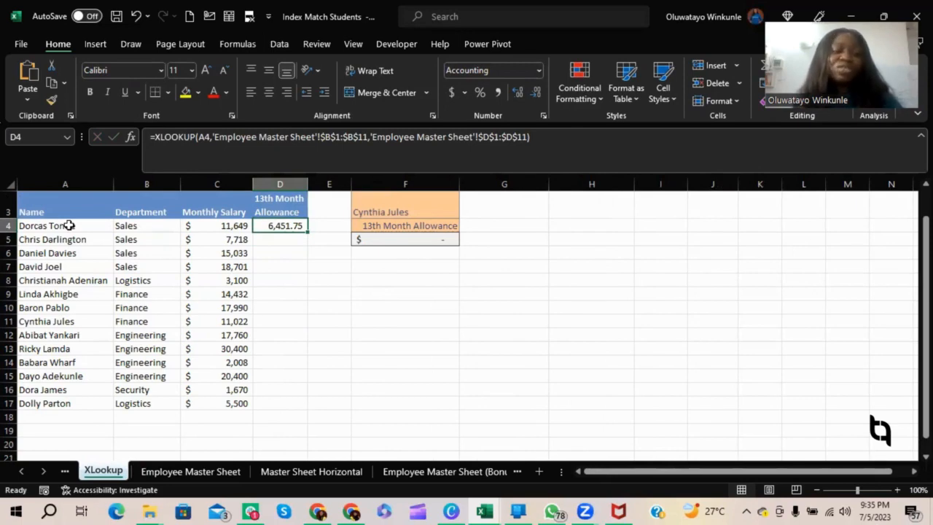
left_click_drag(307, 232, 307, 403)
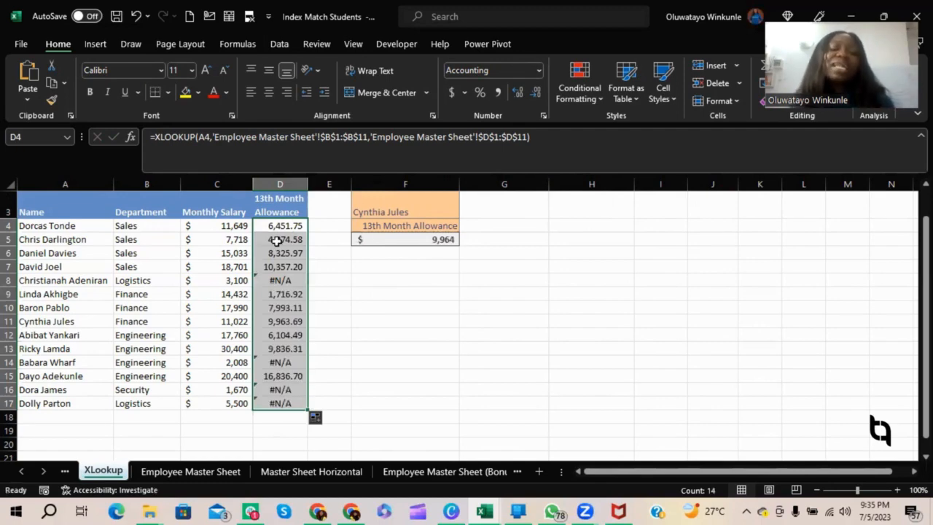
Inspect the lookup formulas in D8, D14, D16 and D17 and the name in A17, and open the Employee Master Sheet.
left_click(289, 285)
left_click(268, 361)
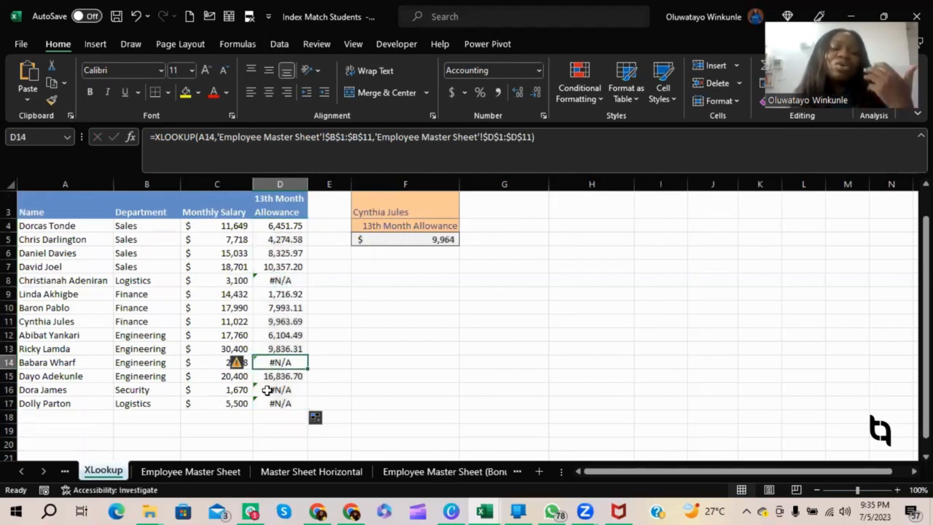
left_click(268, 390)
left_click(272, 404)
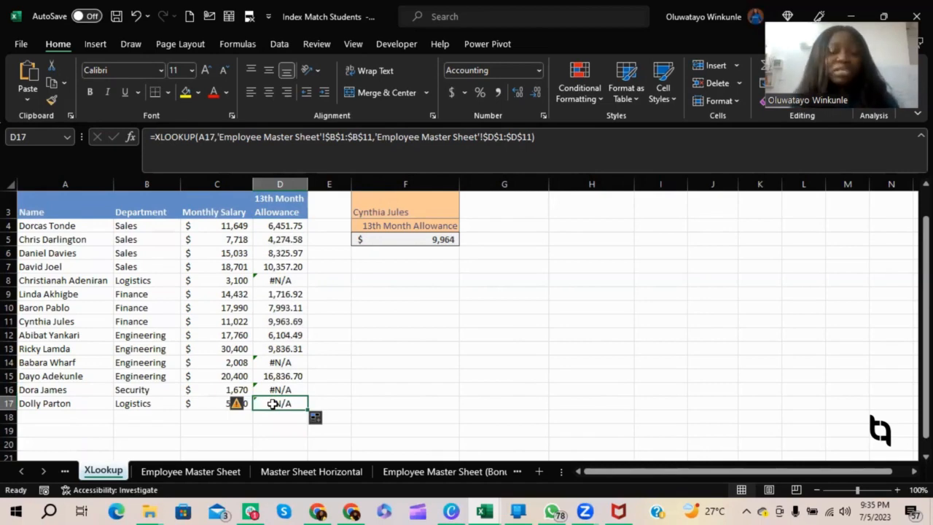
left_click(57, 405)
left_click(199, 472)
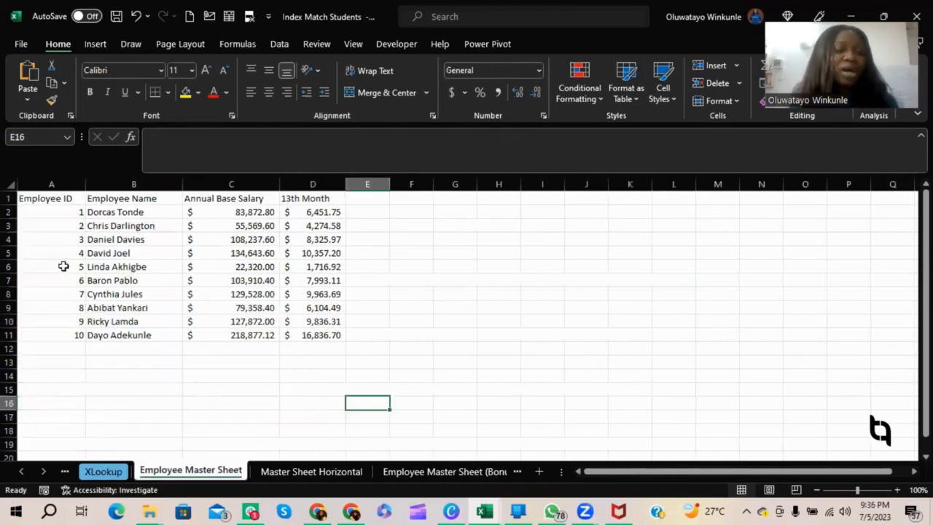
left_click(148, 297)
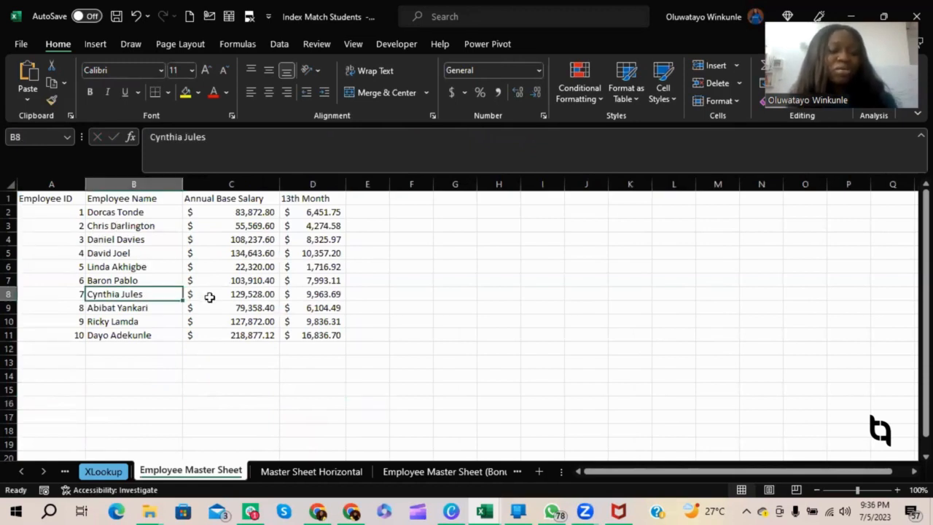
type("7")
key("ctrl+f")
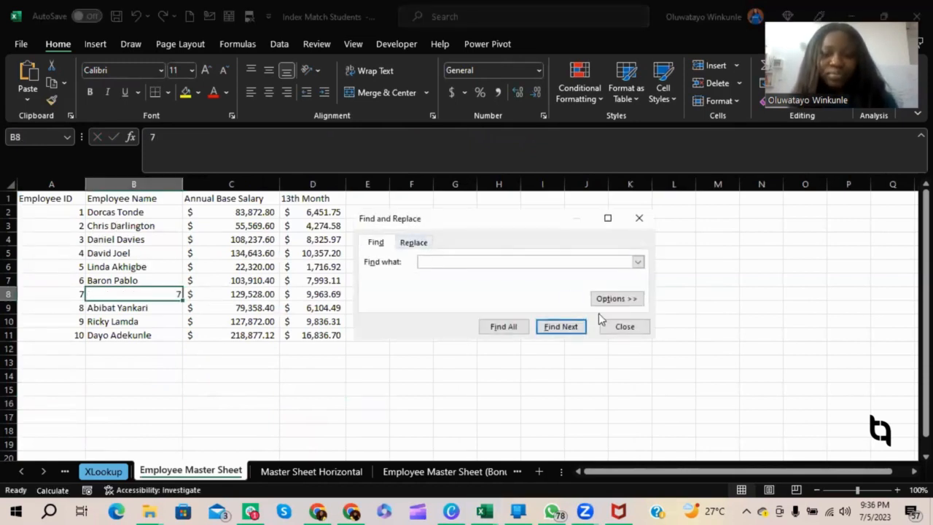
left_click(625, 326)
left_click(275, 308)
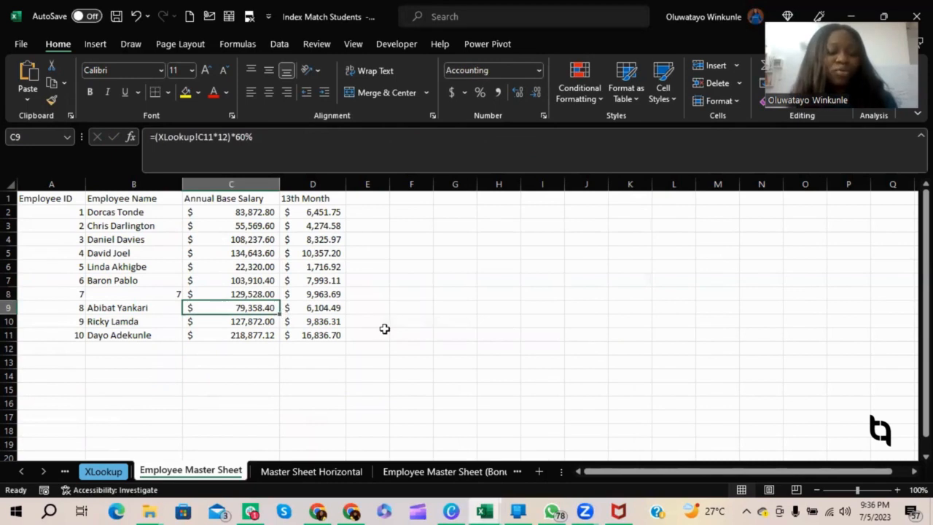
key("ctrl+z")
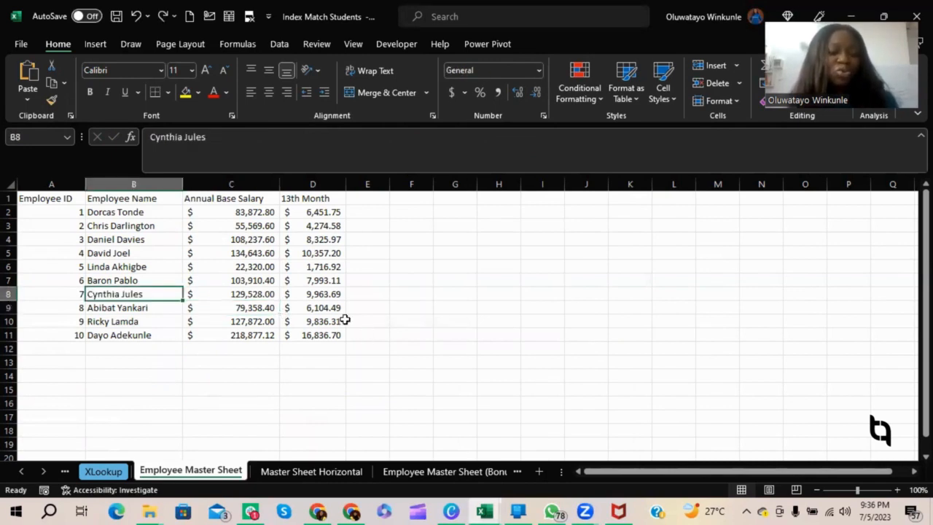
Search the Employee Master Sheet for the employee name listed in cell A17 of the XLookup sheet.
key("ctrl+f")
type("https://bit.ly/techlyticswebinar")
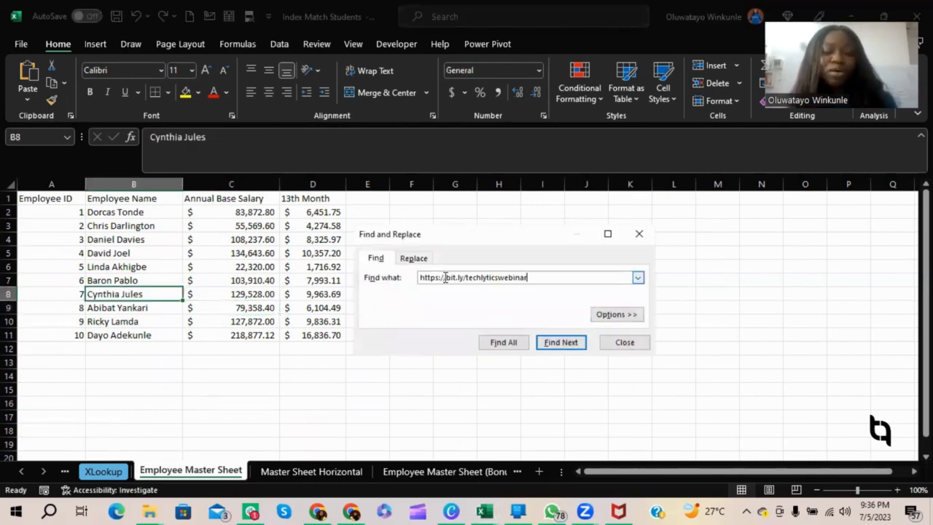
left_click_drag(470, 277, 390, 269)
key("BackSpace")
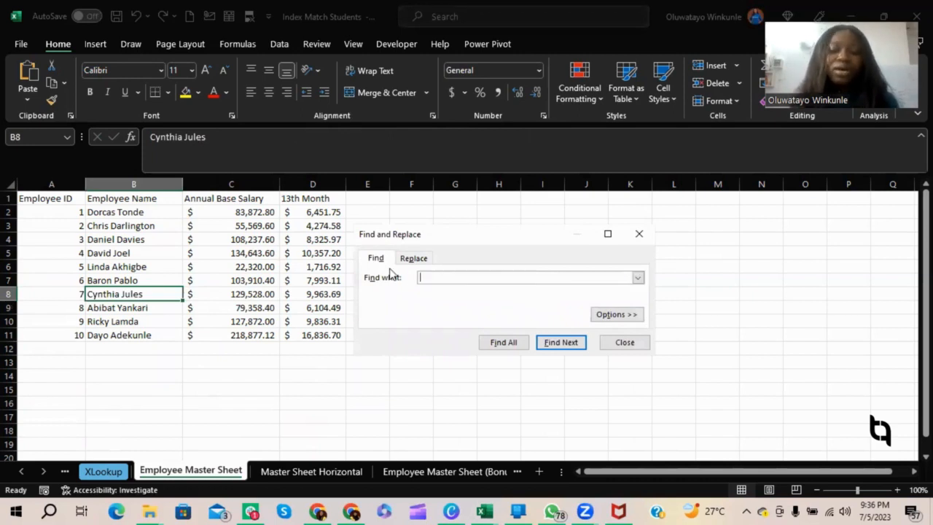
type("doll")
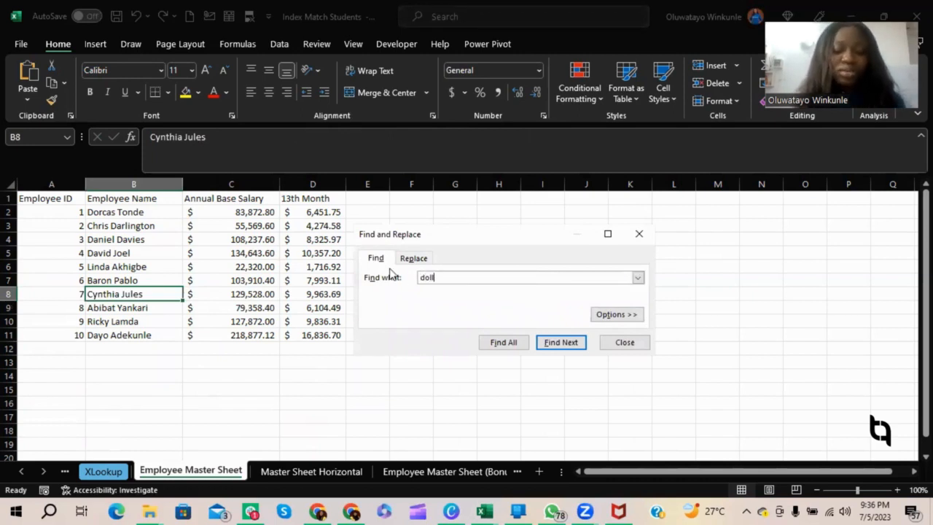
type("y parton")
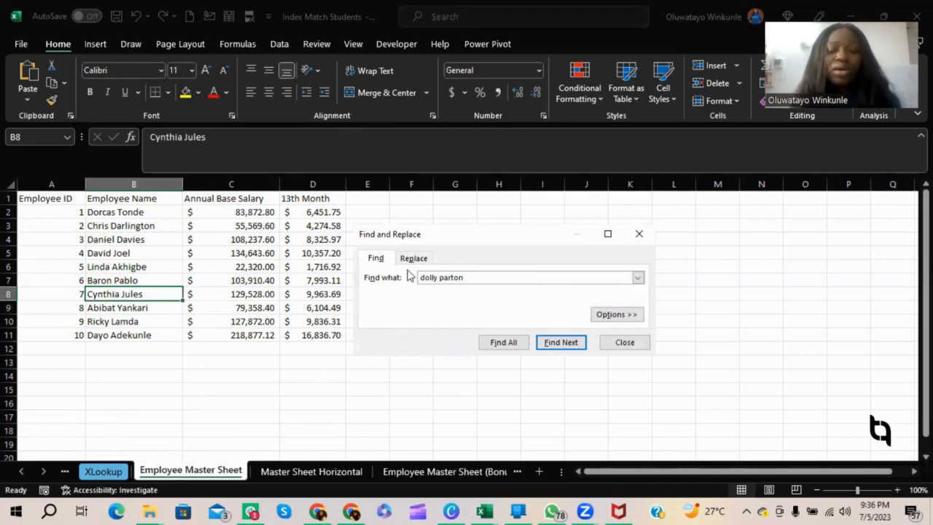
left_click(513, 346)
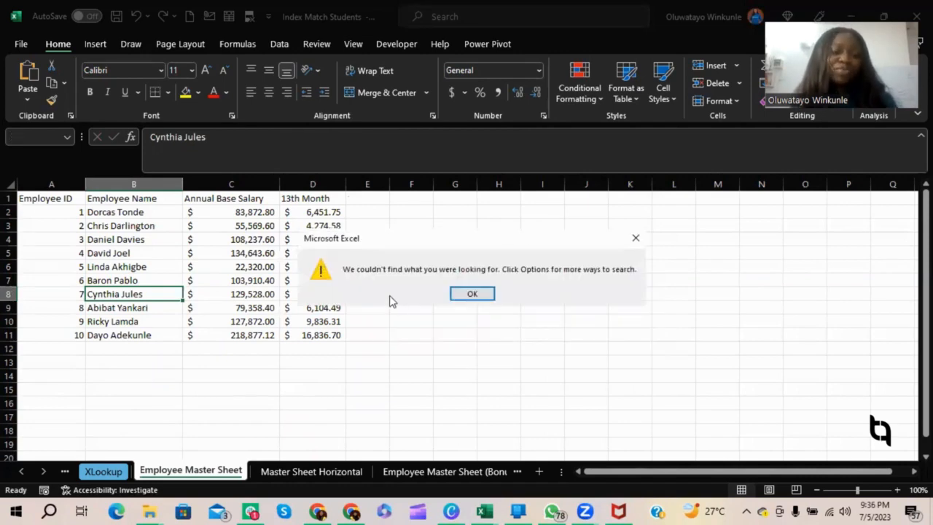
left_click(472, 293)
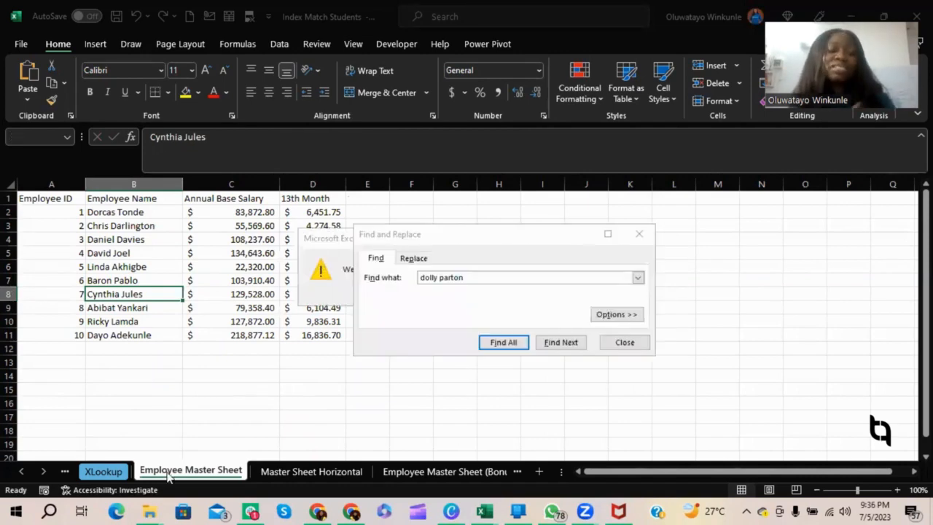
Review the 13th Month Allowance formulas in D14, D17, D16 and D9 on the XLookup sheet, and close the search dialog.
left_click(107, 471)
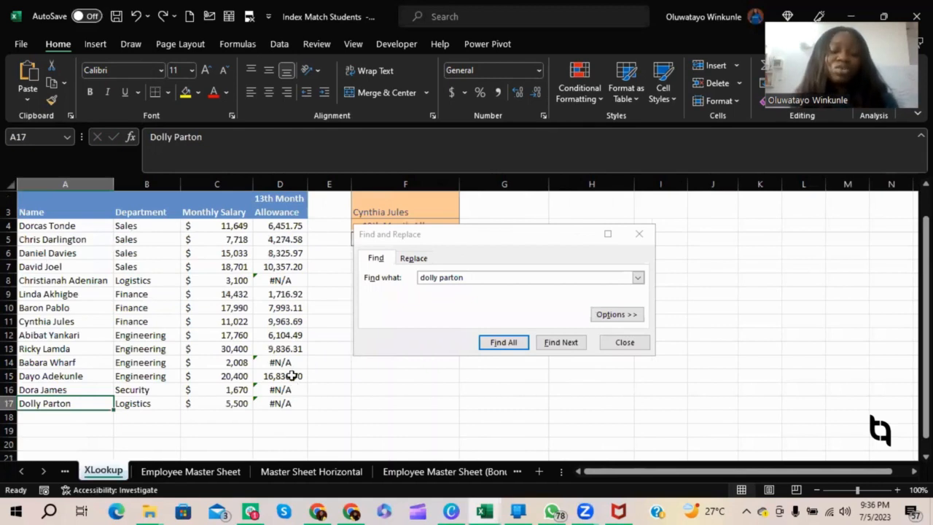
left_click(289, 362)
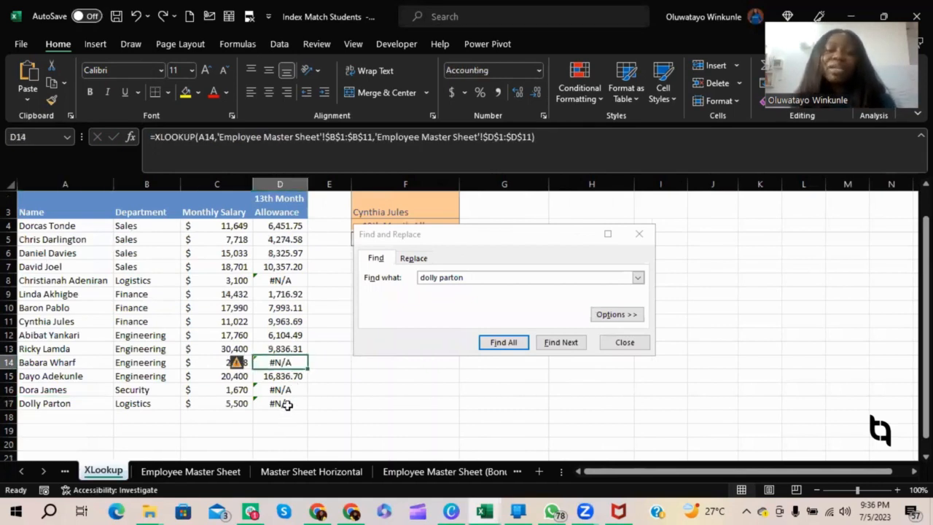
left_click(288, 404)
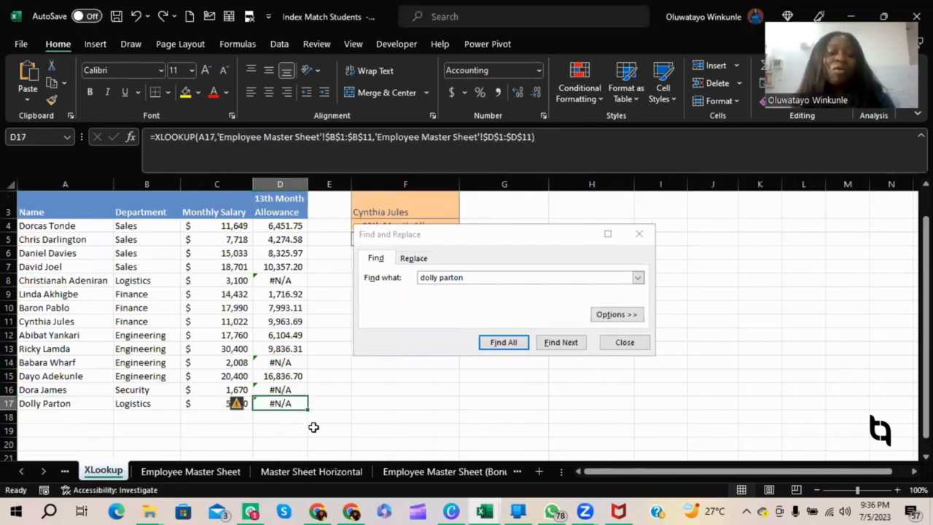
left_click(296, 422)
left_click(286, 401)
left_click(283, 389)
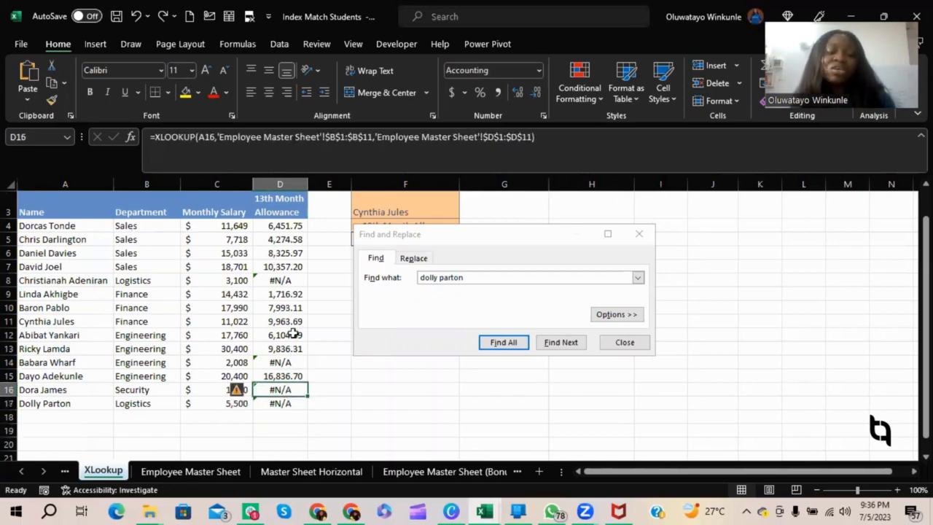
left_click(299, 292)
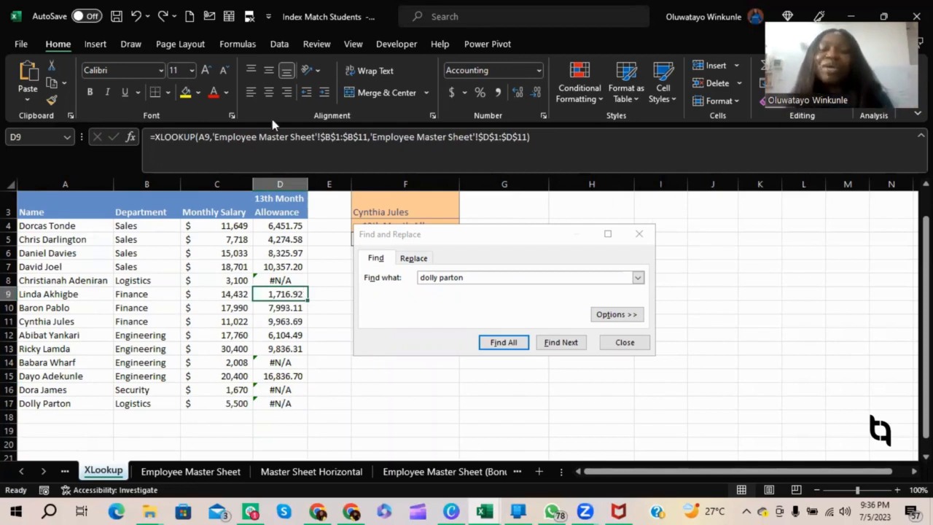
left_click(639, 233)
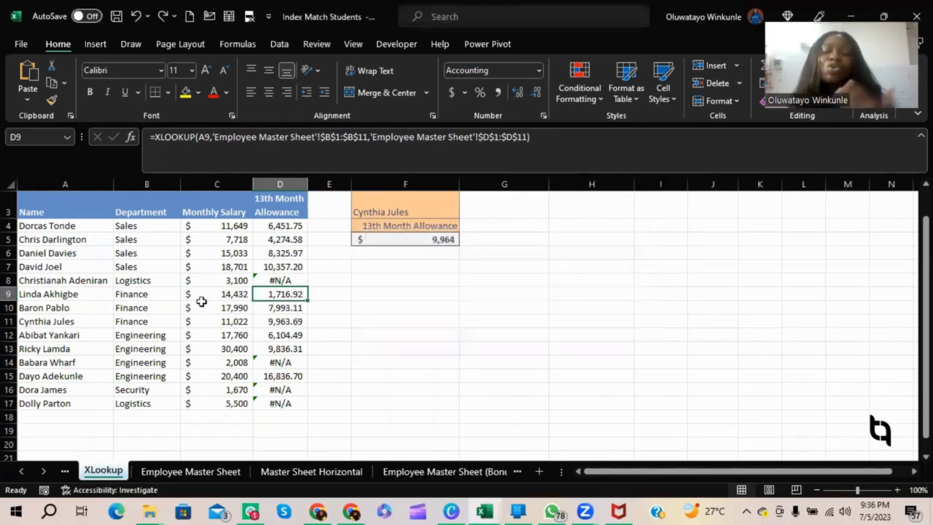
left_click(285, 270)
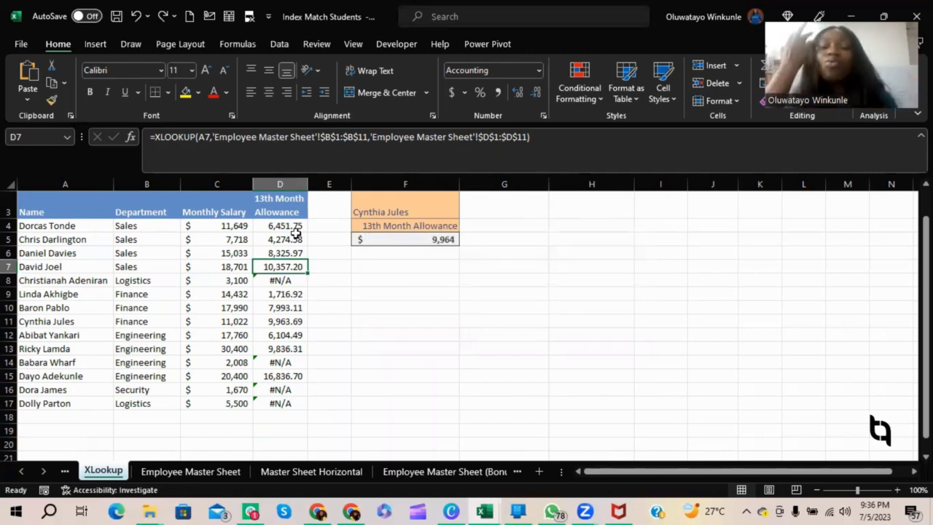
left_click(524, 138)
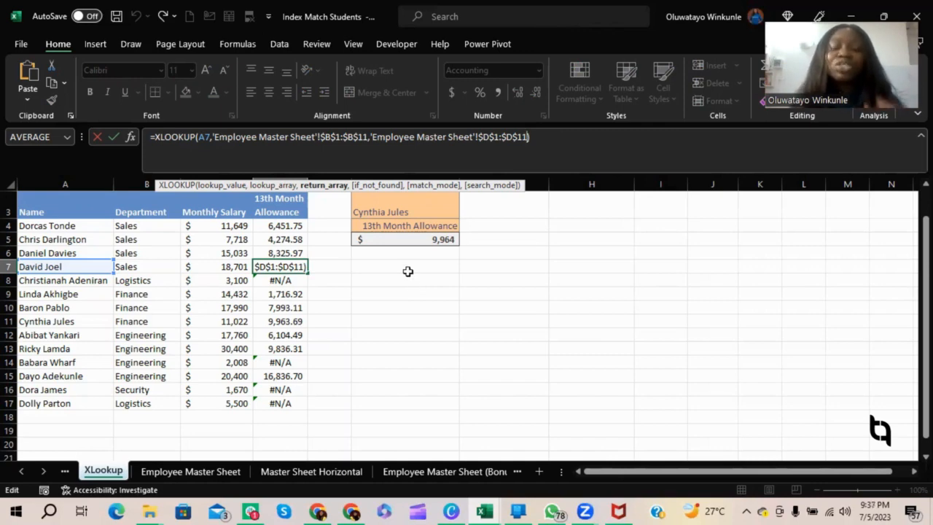
type(",")
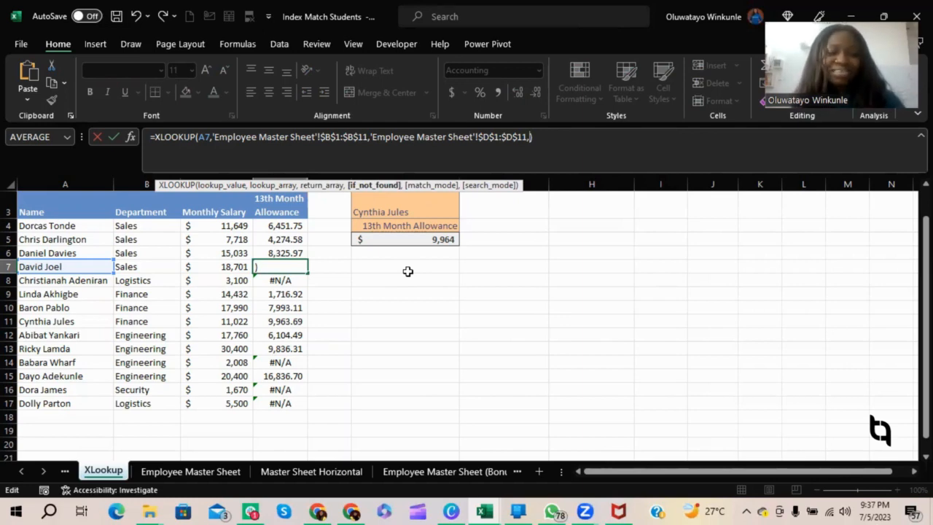
key("BackSpace")
key("ctrl+Return")
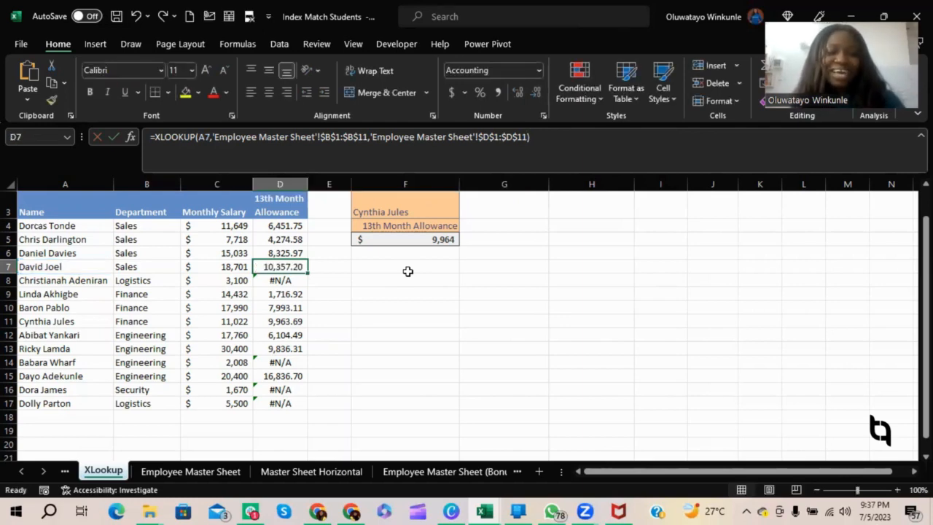
Add 0 as the if_not_found argument of the XLOOKUP in D4, fill it down through D17, and check D8, D17 and D16.
left_click(271, 228)
left_click(539, 136)
key("Left")
type(",")
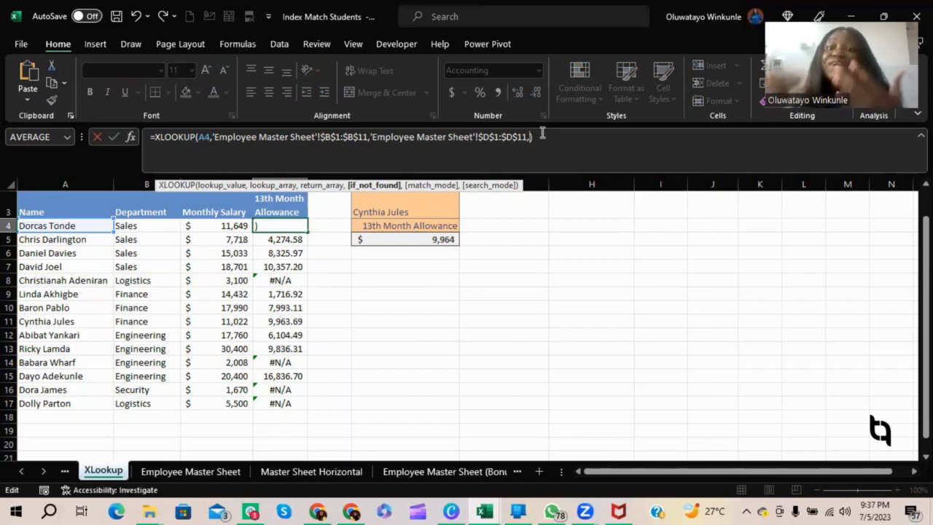
type("0")
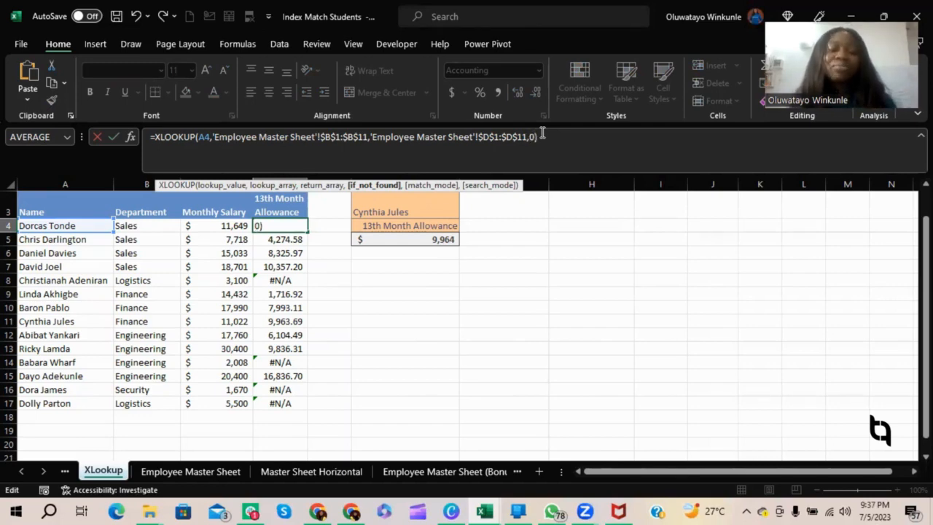
key("Return")
left_click(300, 228)
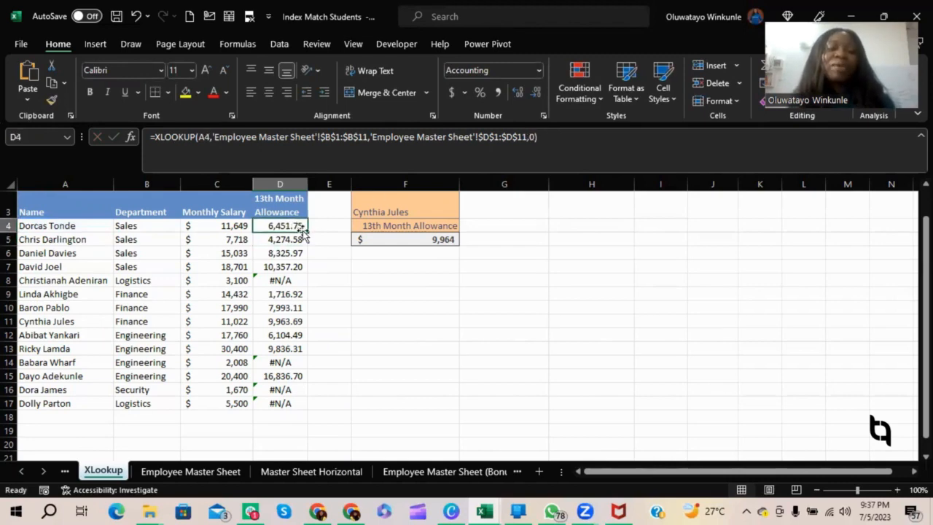
double_click(307, 232)
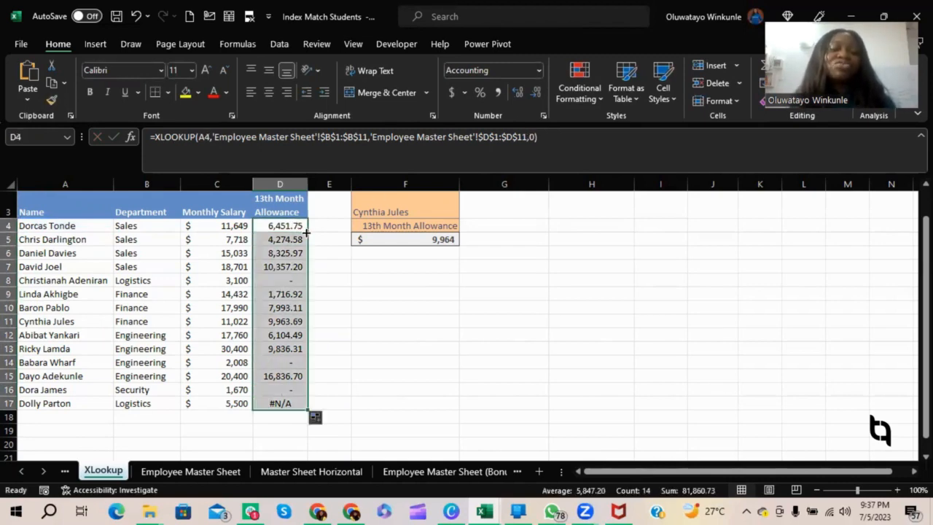
left_click(285, 278)
left_click(280, 402)
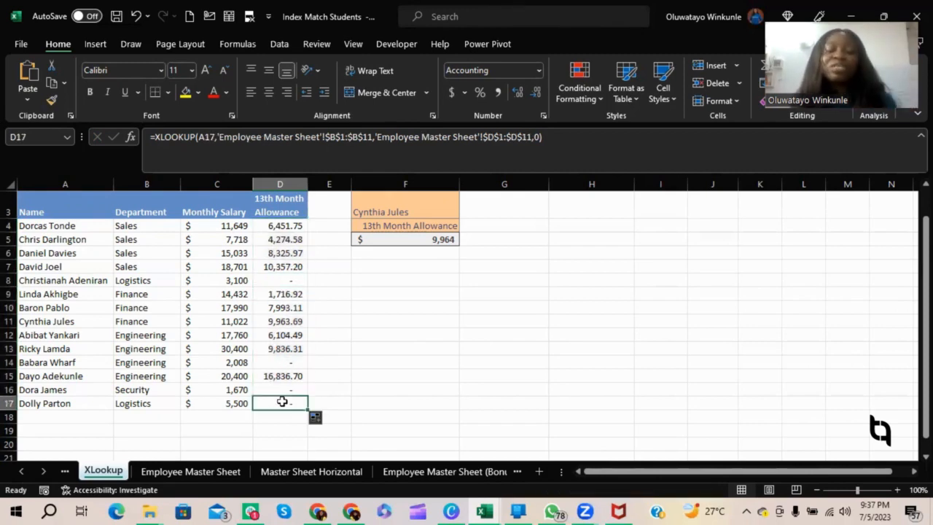
left_click(284, 389)
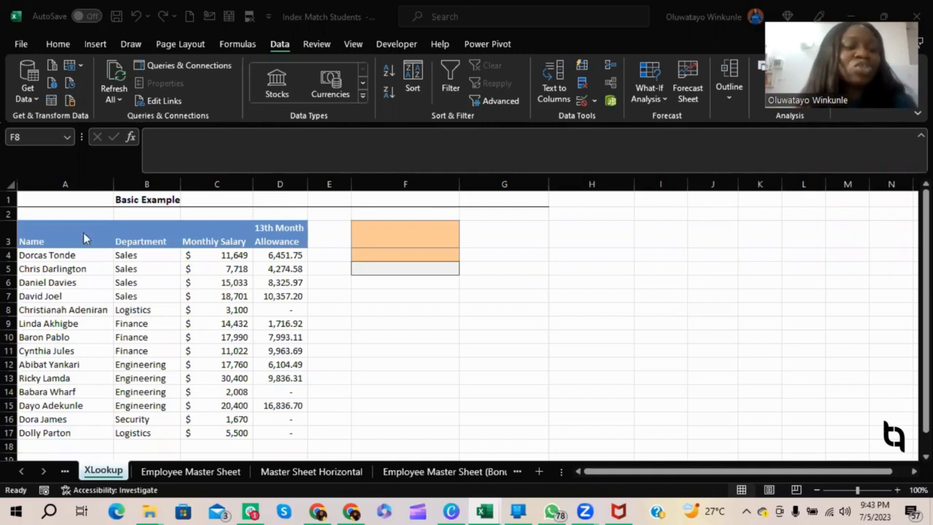
Create a data validation drop-down list in F3 from the employee names in $A$4:$A$17, and preview its entries.
left_click(49, 255)
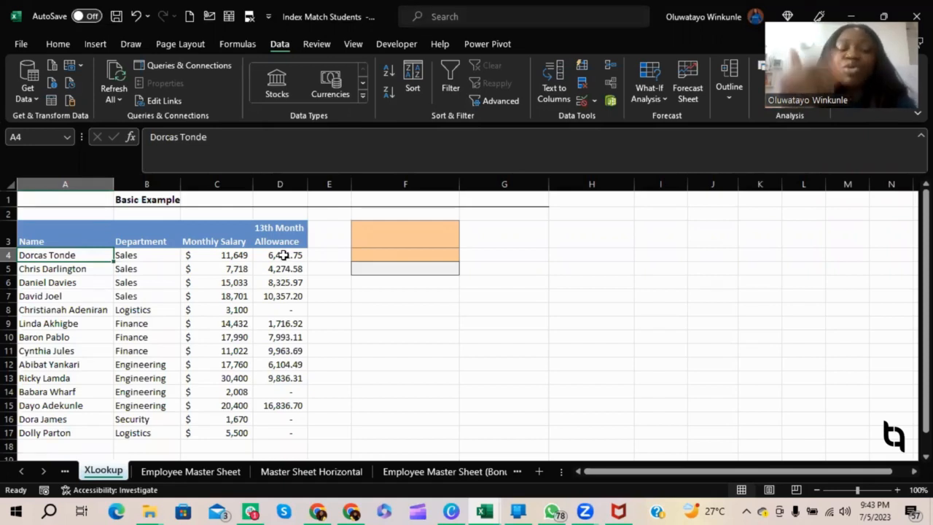
left_click(52, 284)
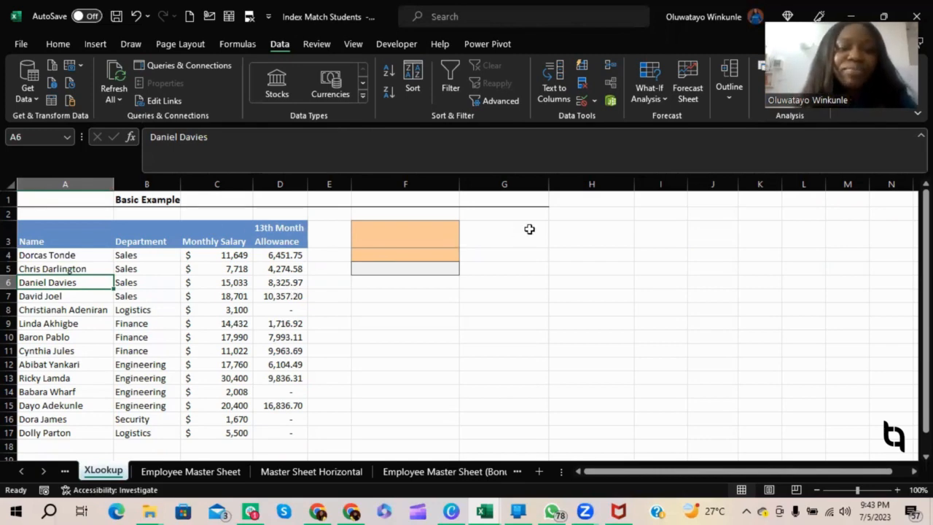
left_click(406, 234)
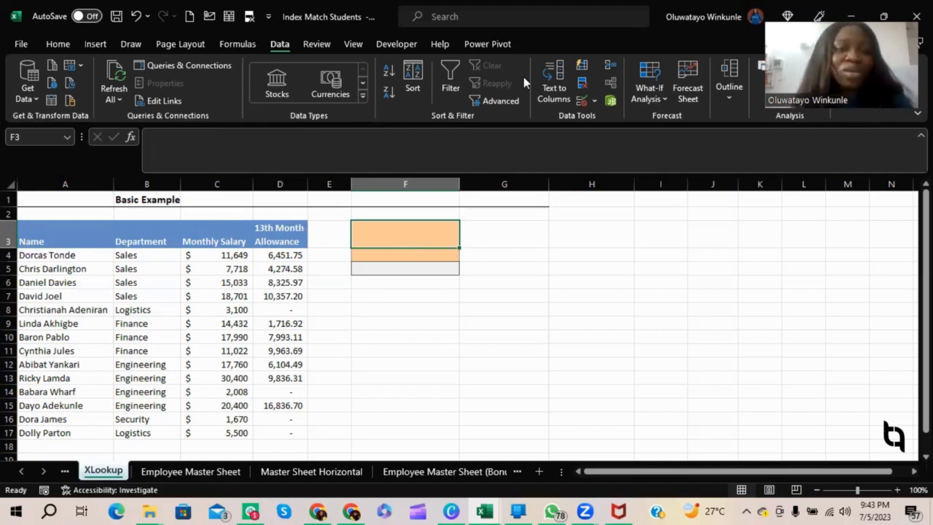
left_click(582, 102)
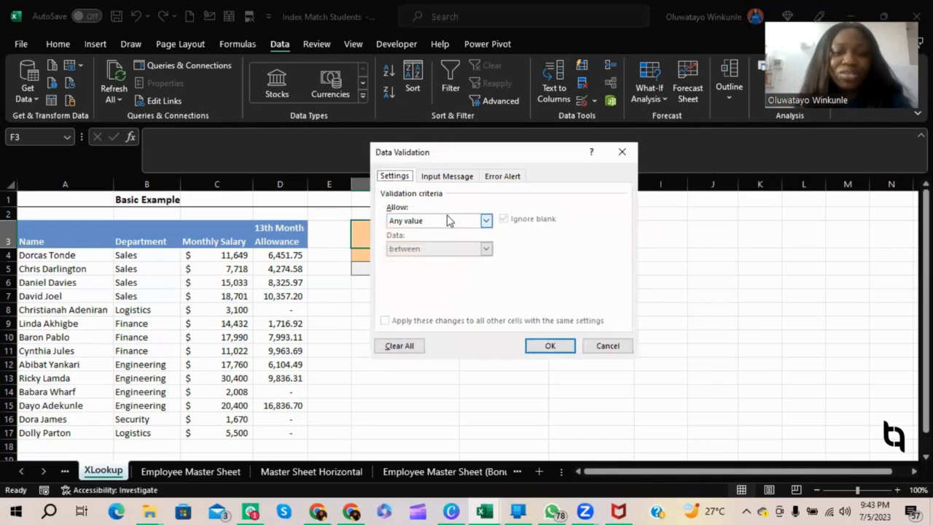
left_click(448, 220)
left_click(427, 259)
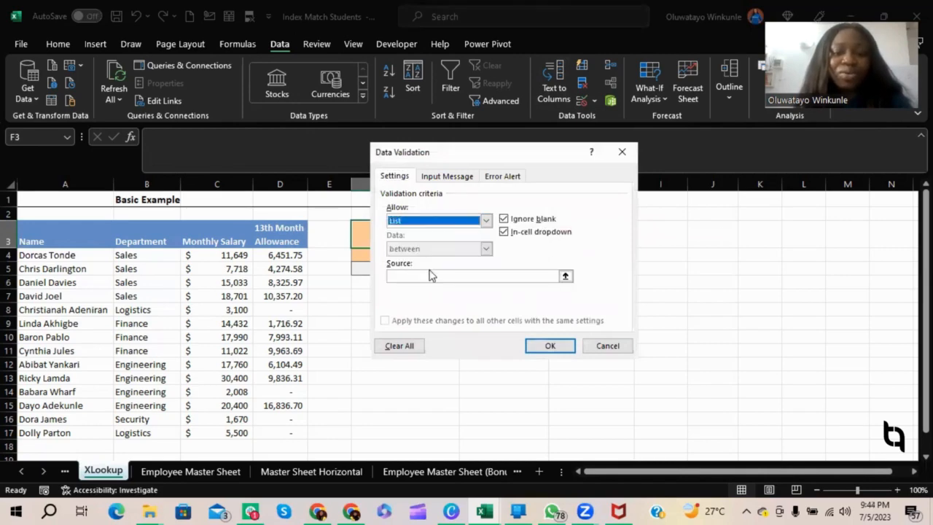
left_click(565, 277)
left_click_drag(76, 255, 83, 432)
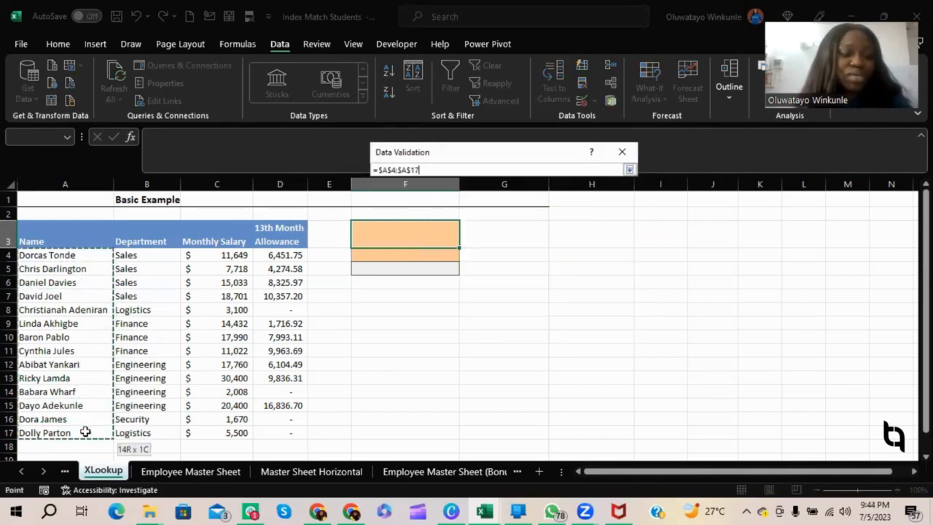
left_click(630, 170)
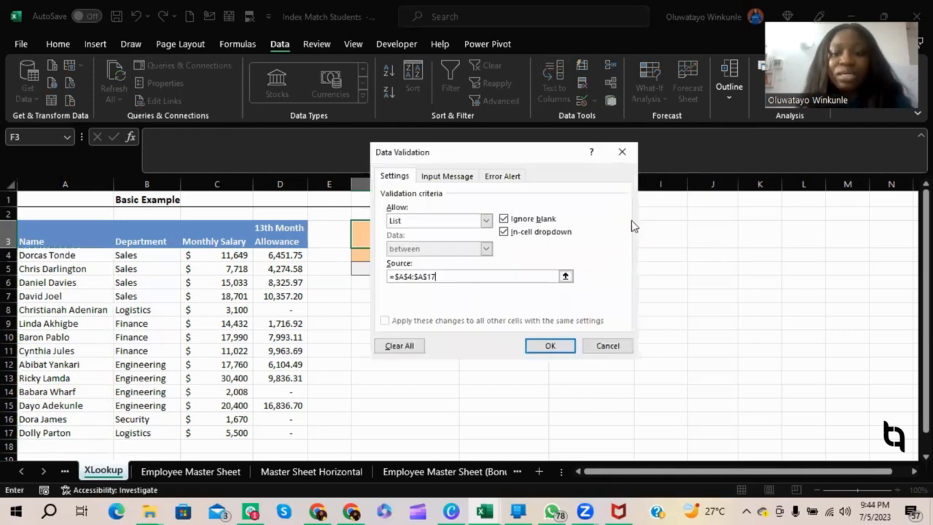
left_click(550, 346)
left_click(466, 241)
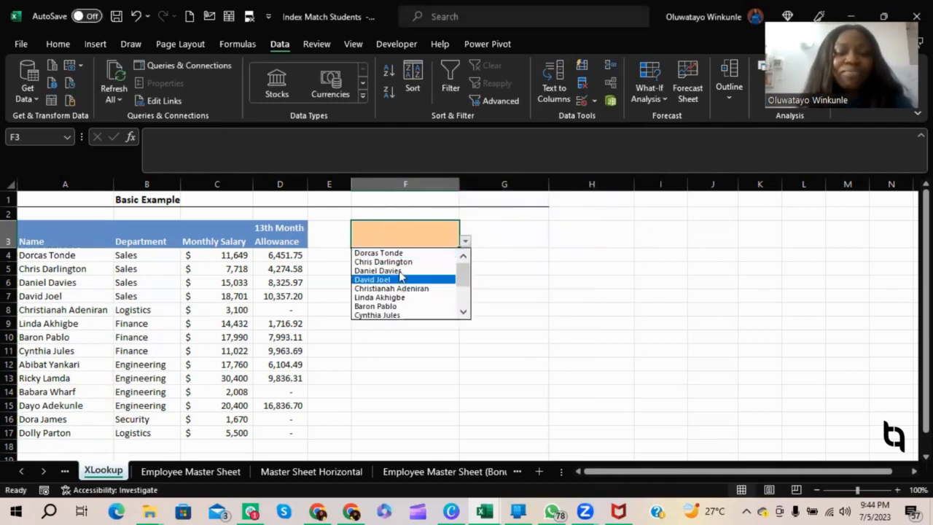
mouse_move(465, 277)
left_mouse_down()
mouse_move(465, 289)
mouse_move(465, 268)
left_mouse_up()
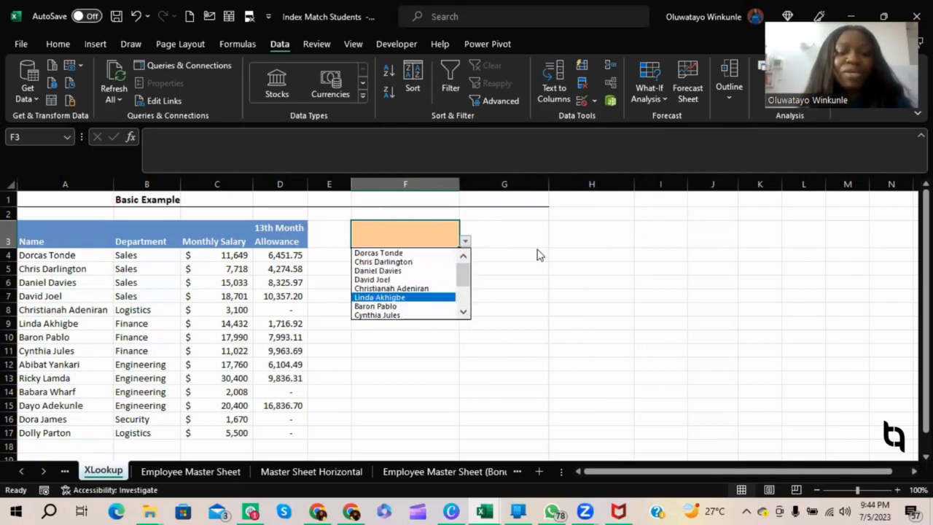
left_click(539, 255)
Create a data validation drop-down list in F4 with the column headers in $C$3:$D$3 as its source.
left_click(420, 257)
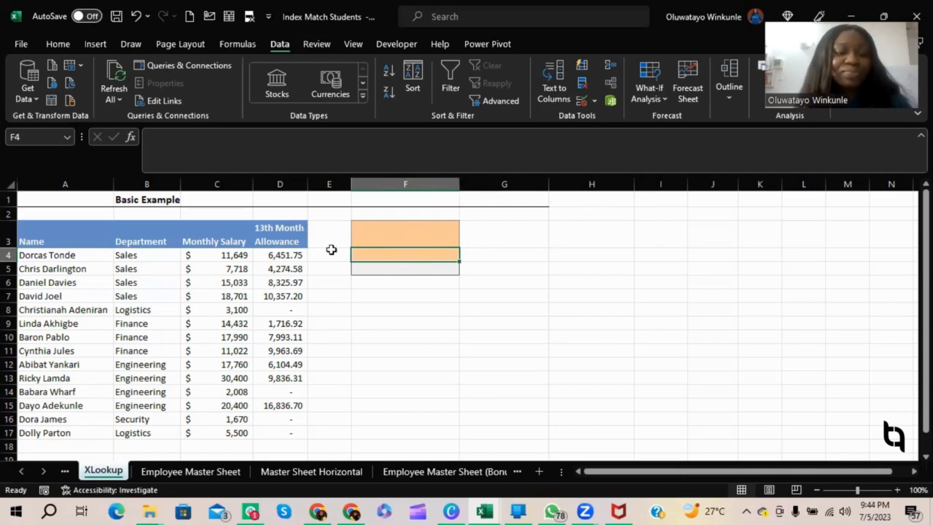
left_click(582, 101)
left_click(453, 222)
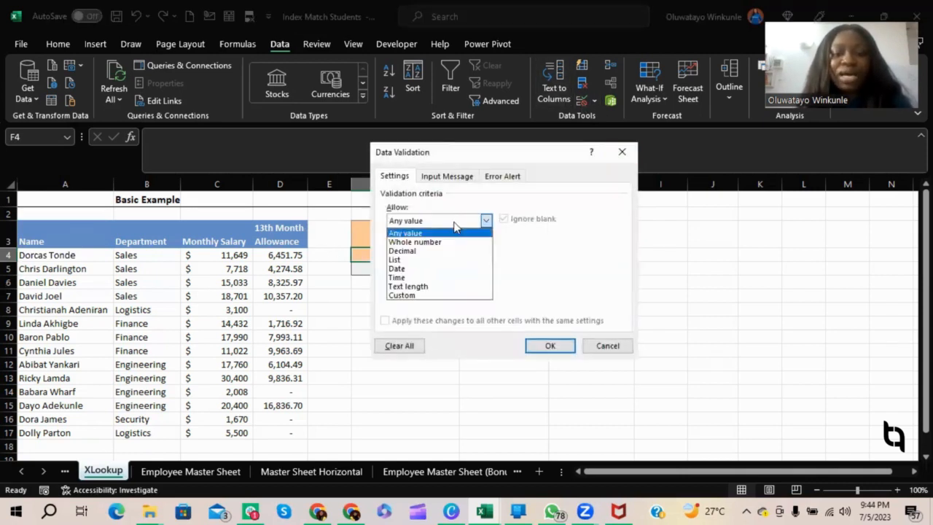
left_click(395, 259)
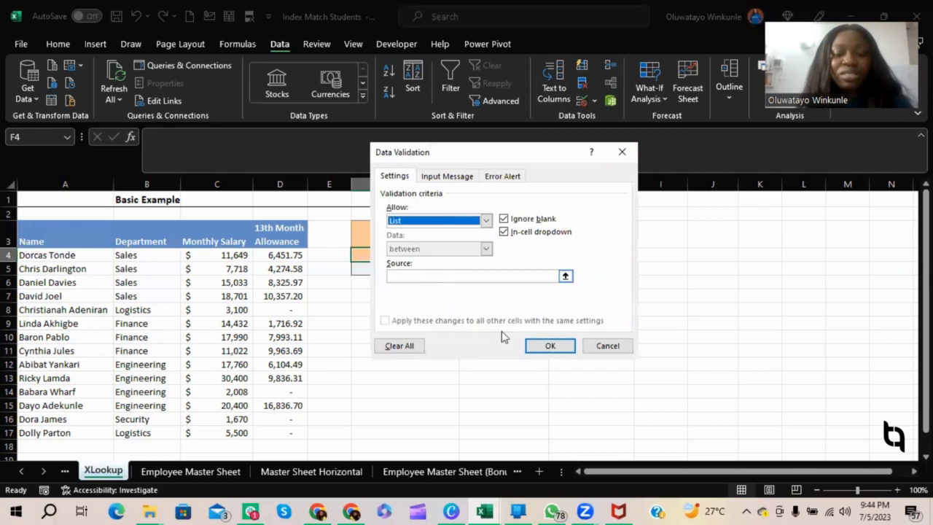
left_click(551, 347)
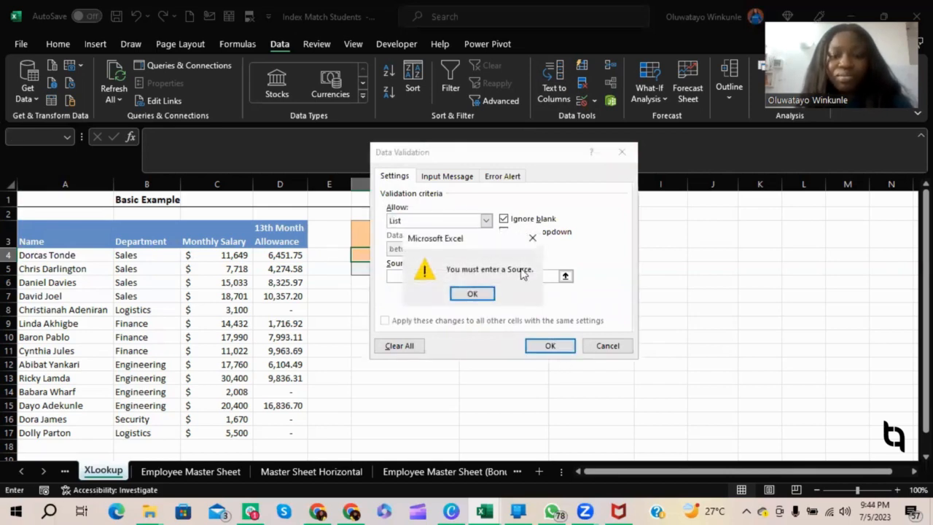
left_click(472, 294)
left_click(565, 276)
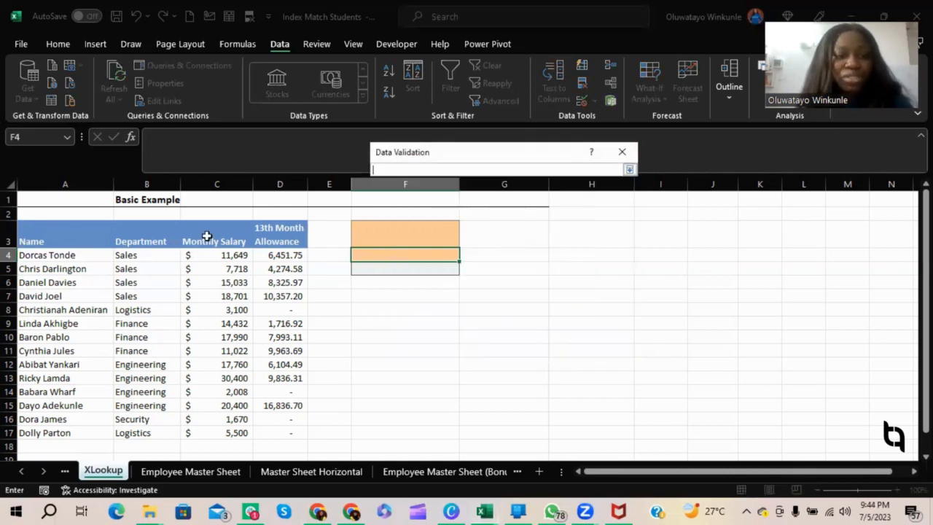
left_click_drag(194, 235, 277, 238)
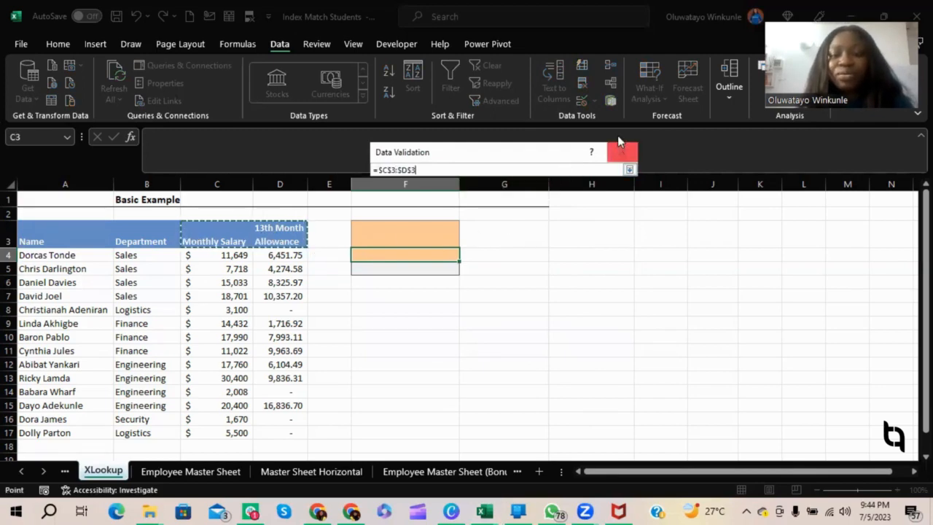
left_click(629, 169)
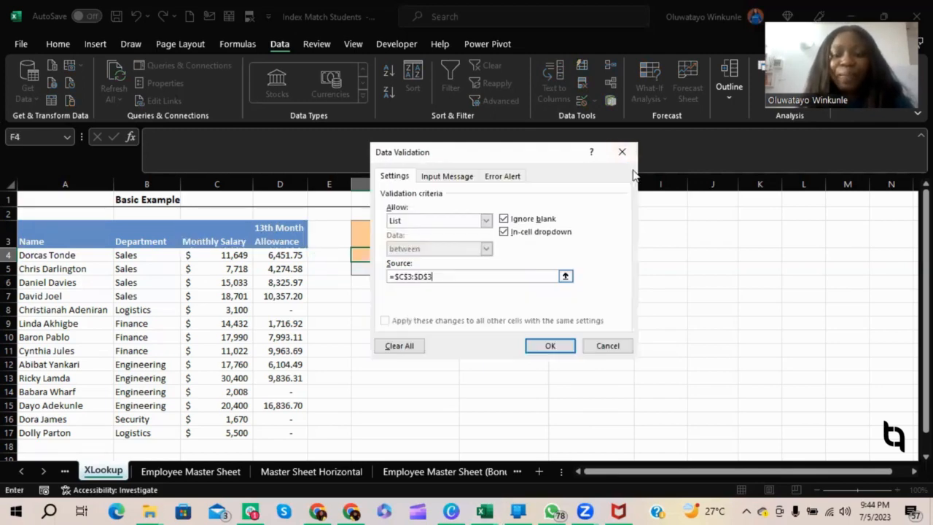
left_click(552, 344)
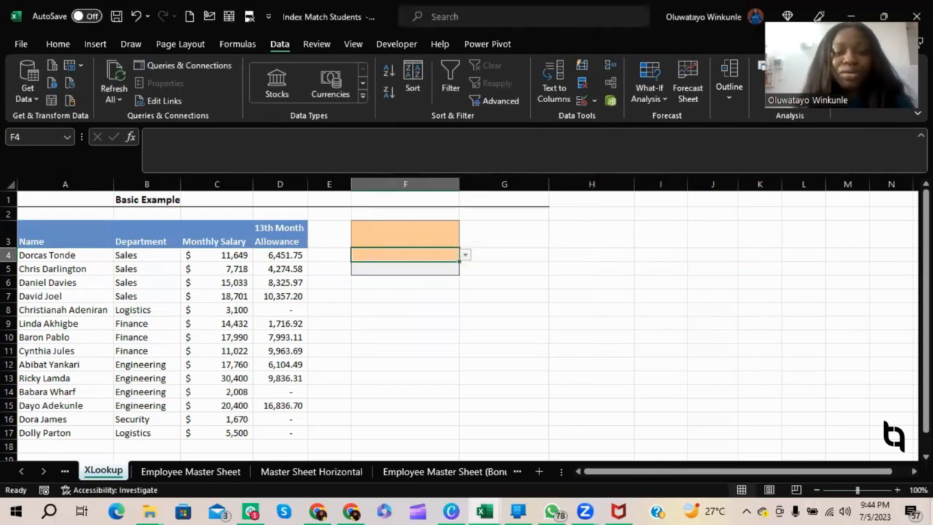
Browse the name list in F3, and try 13th Month Allowance in F4 before setting it to Monthly Salary.
left_click(453, 236)
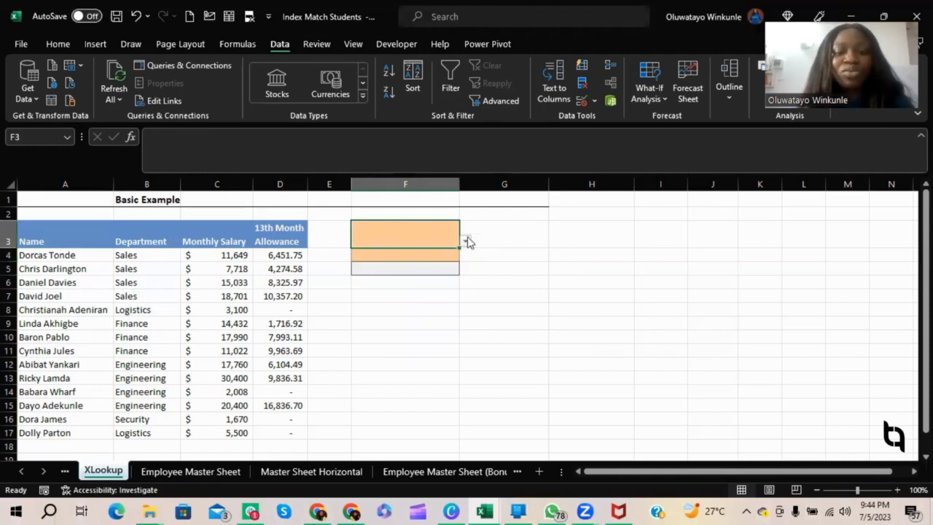
left_click(466, 241)
scroll(467, 270, "down", 2)
left_click(446, 255)
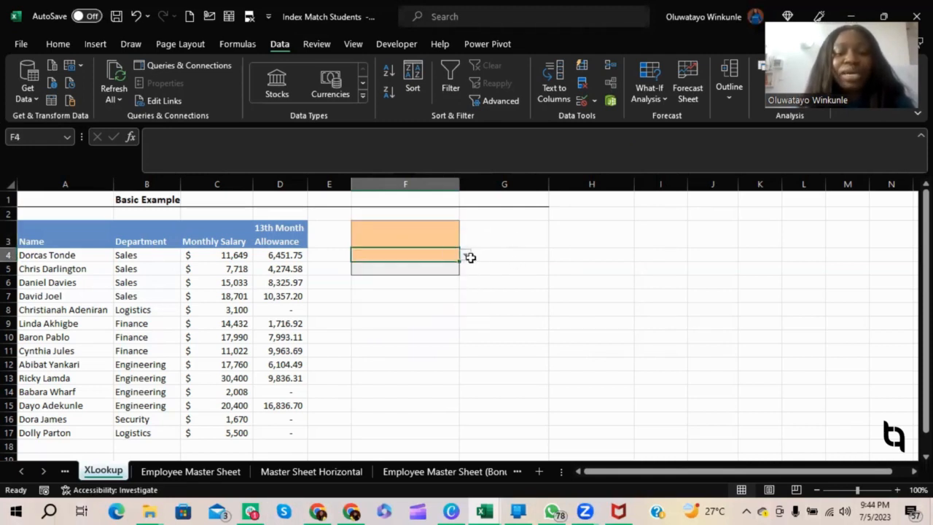
left_click(465, 255)
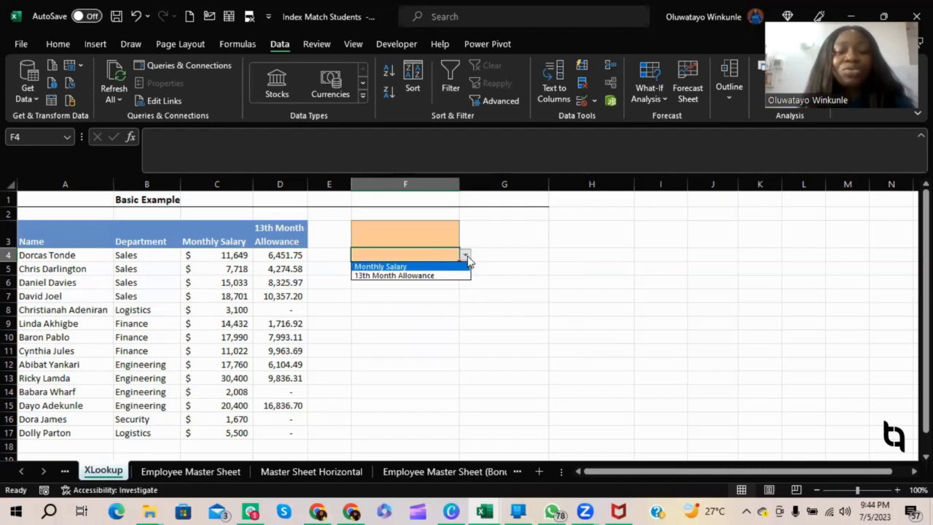
left_click(428, 275)
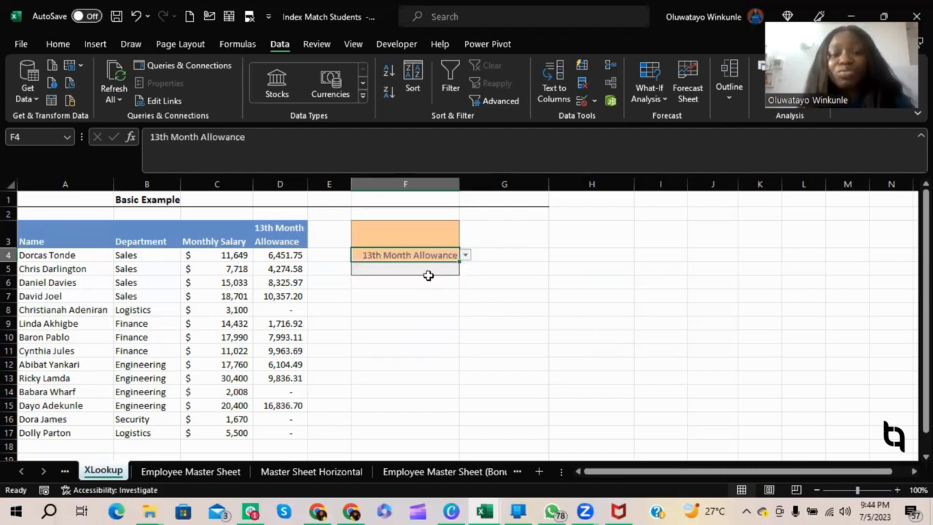
left_click(465, 255)
left_click(447, 267)
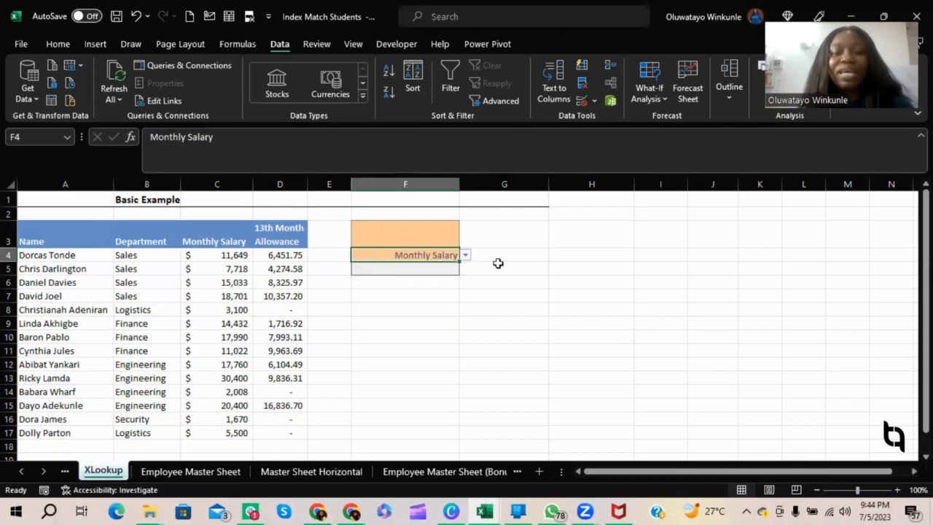
Choose the first employee's name from the drop-down list in F3.
left_click(404, 235)
left_click(466, 240)
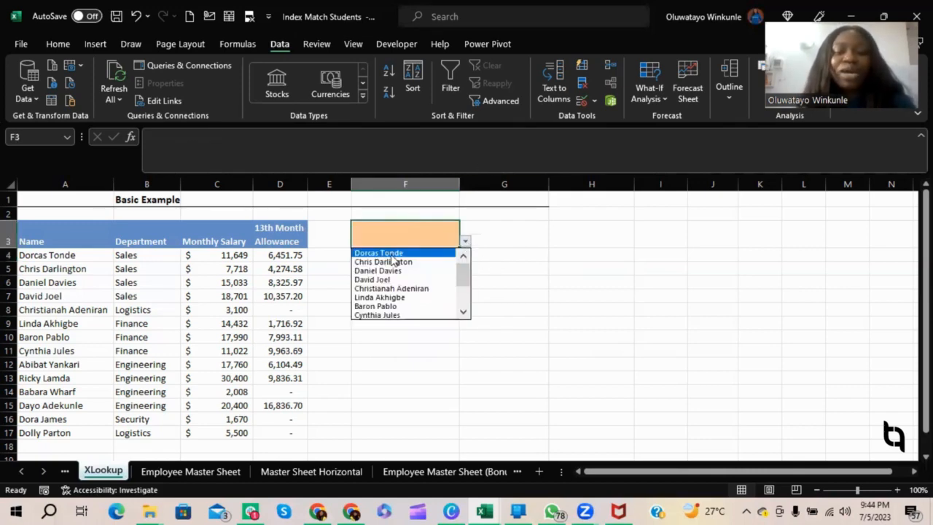
left_click(401, 253)
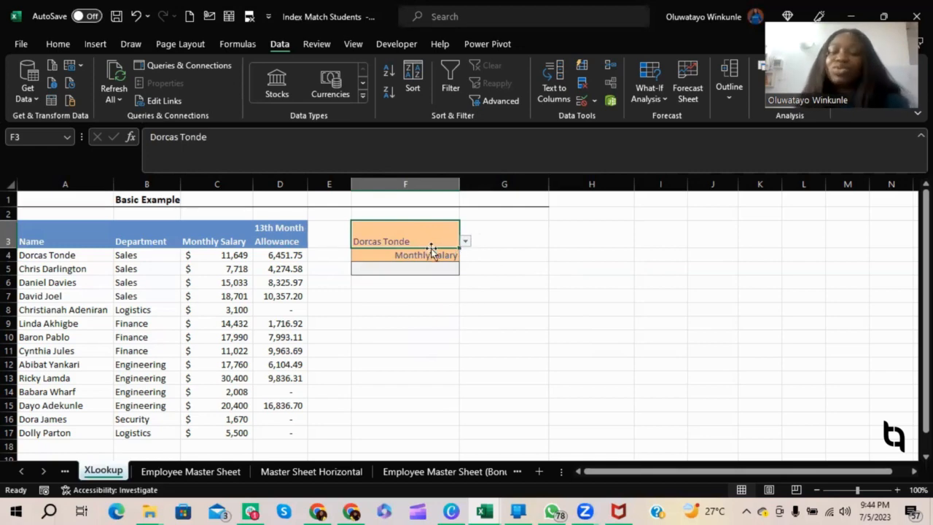
left_click_drag(491, 253, 492, 242)
left_click(421, 246)
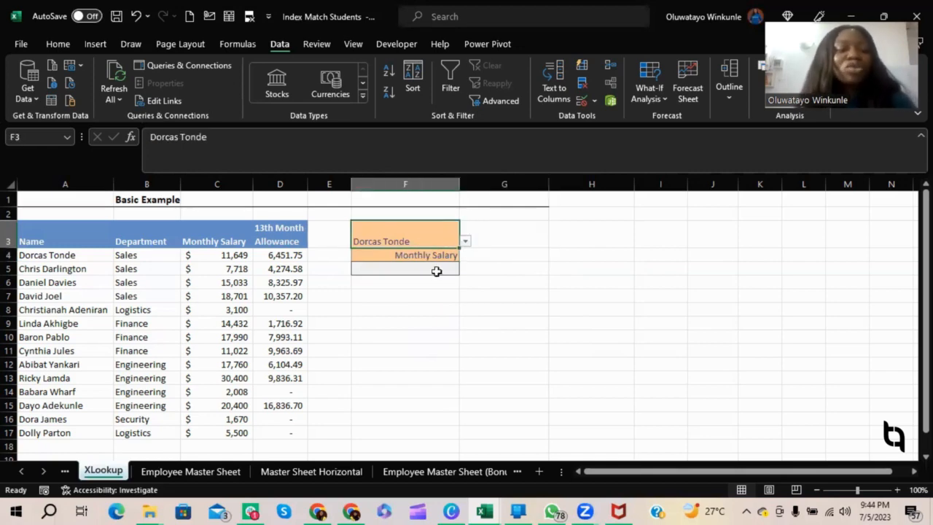
Start an XLOOKUP formula in F5 with F3 as the lookup value and names A4:A17 as the lookup array.
left_click(420, 271)
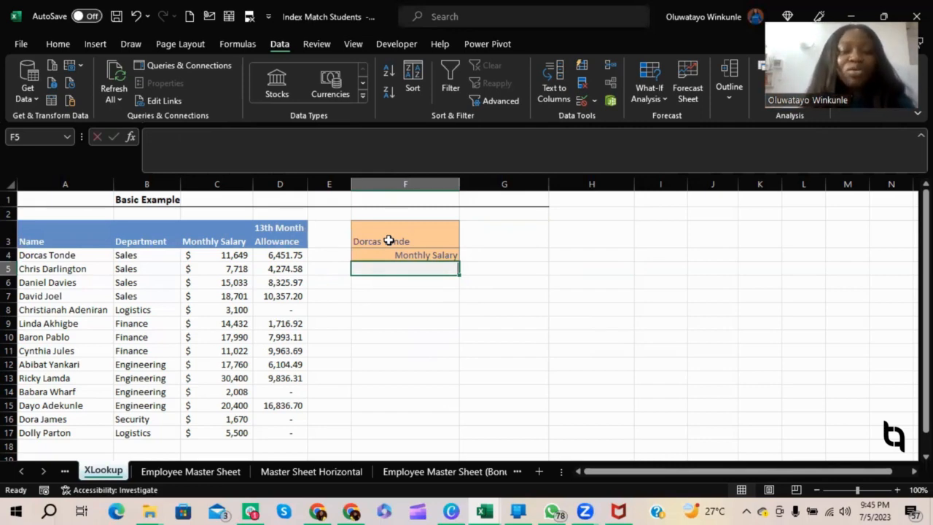
type("=xlo")
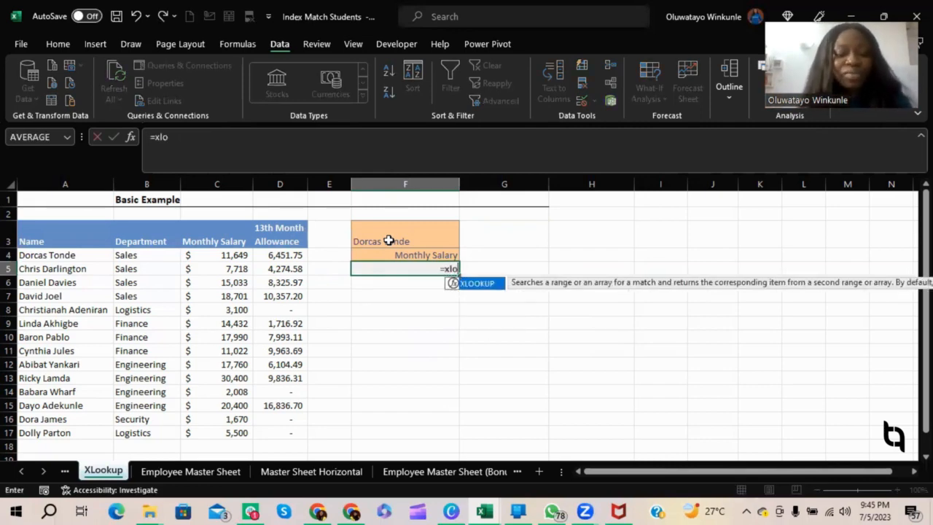
key("Tab")
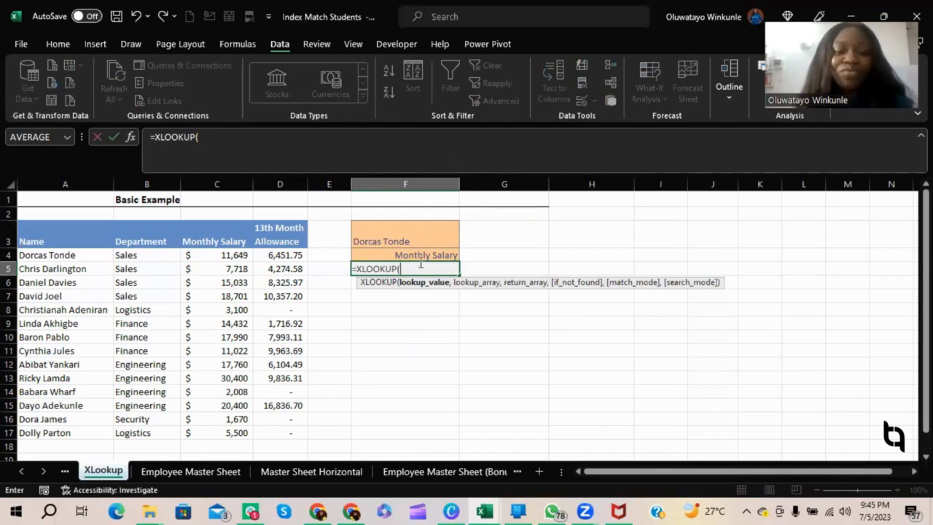
left_click(437, 239)
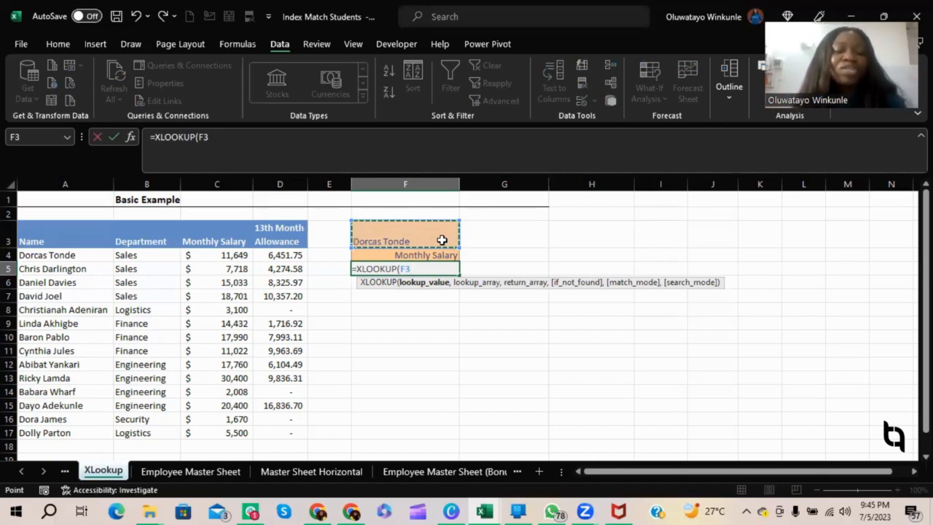
type(",")
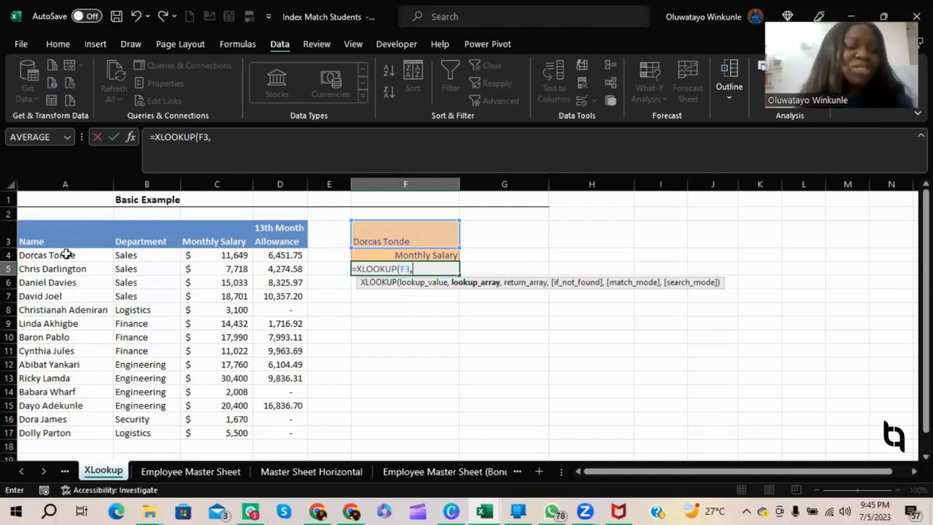
left_click_drag(65, 252, 75, 441)
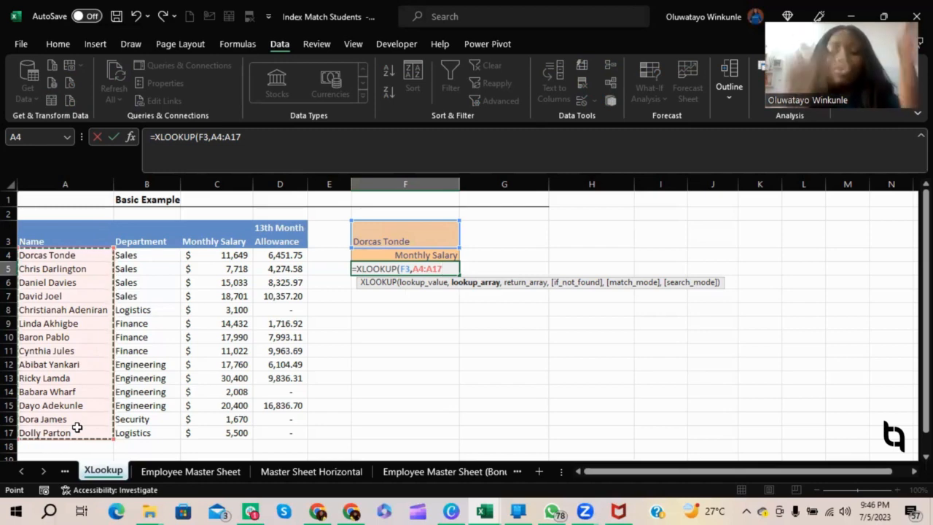
type(",")
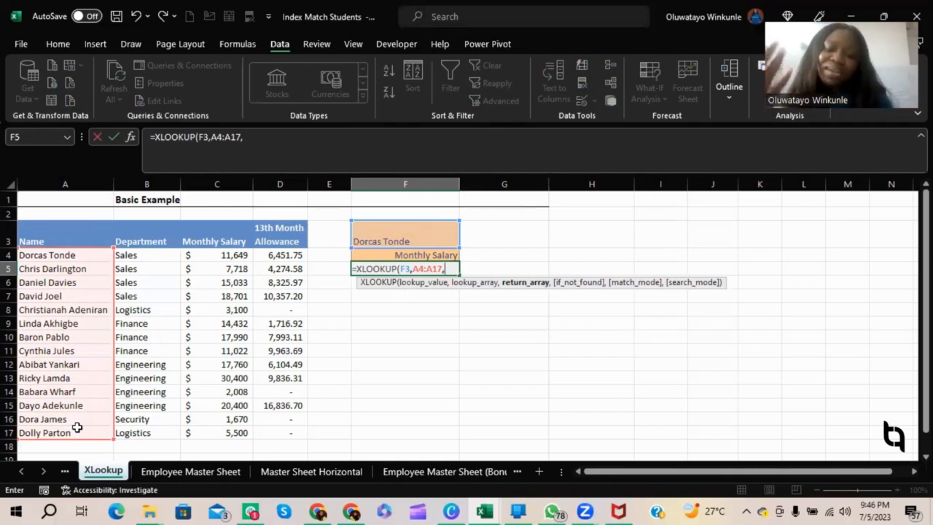
Nest XLOOKUP(F4,C3:D3,C4:D17) as the return array of the F5 formula and complete it.
type("x")
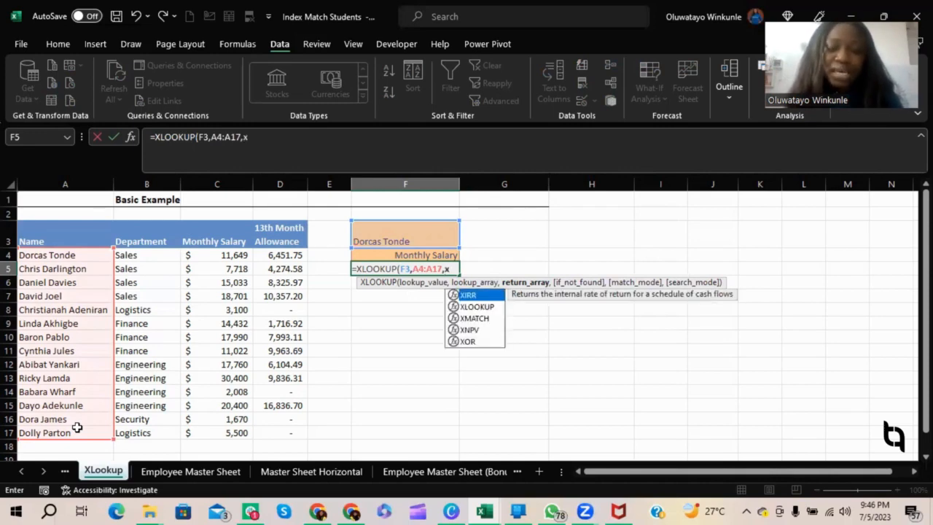
type("l")
key("Tab")
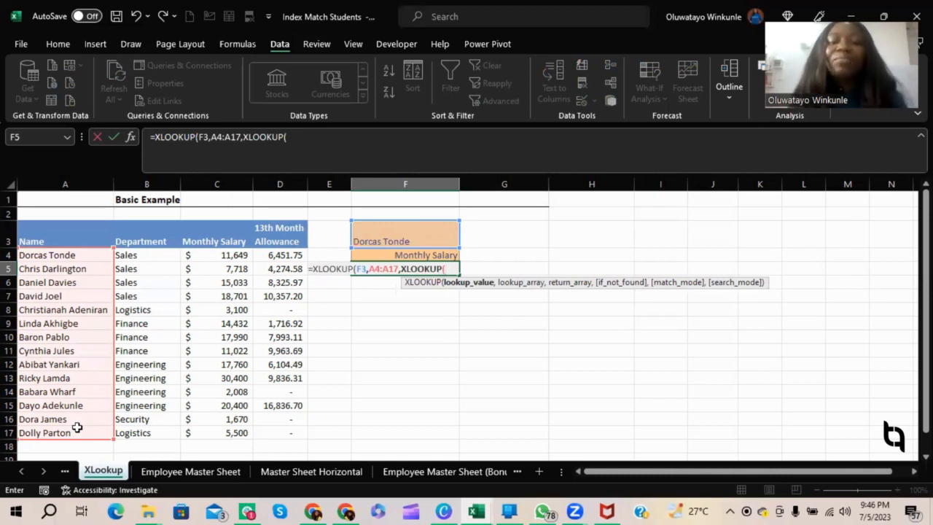
left_click(431, 256)
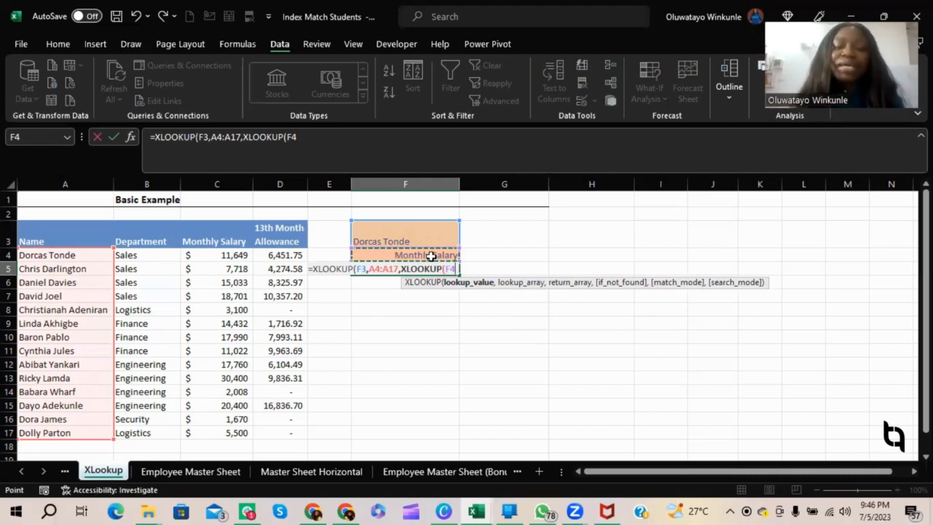
type(",")
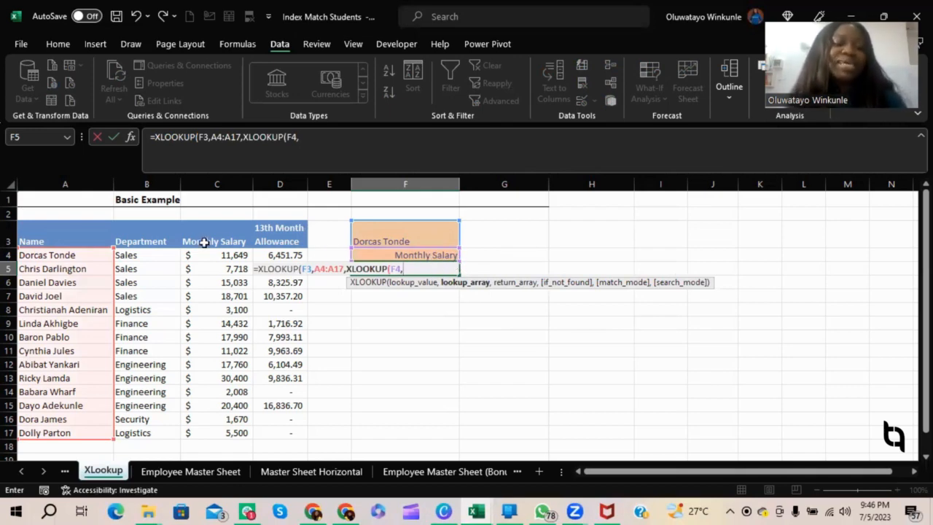
left_click(232, 236)
left_click_drag(258, 236, 281, 235)
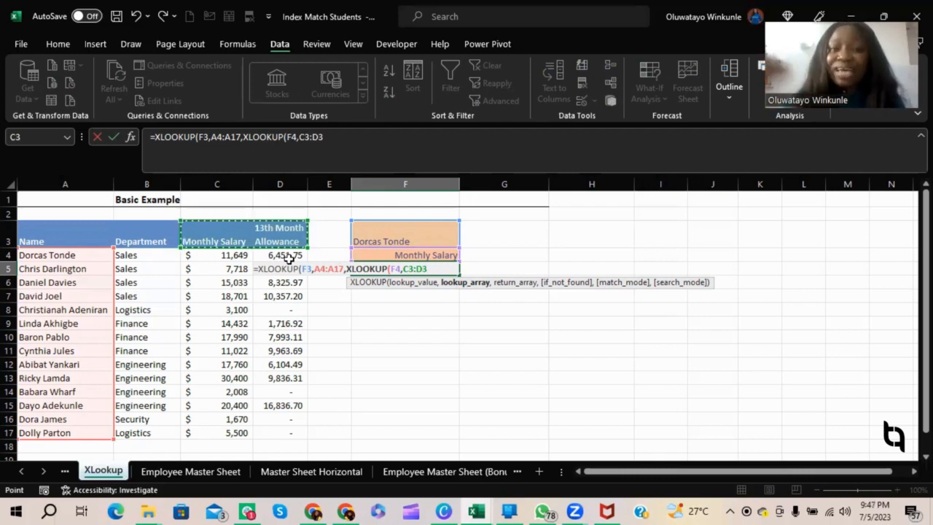
type(",")
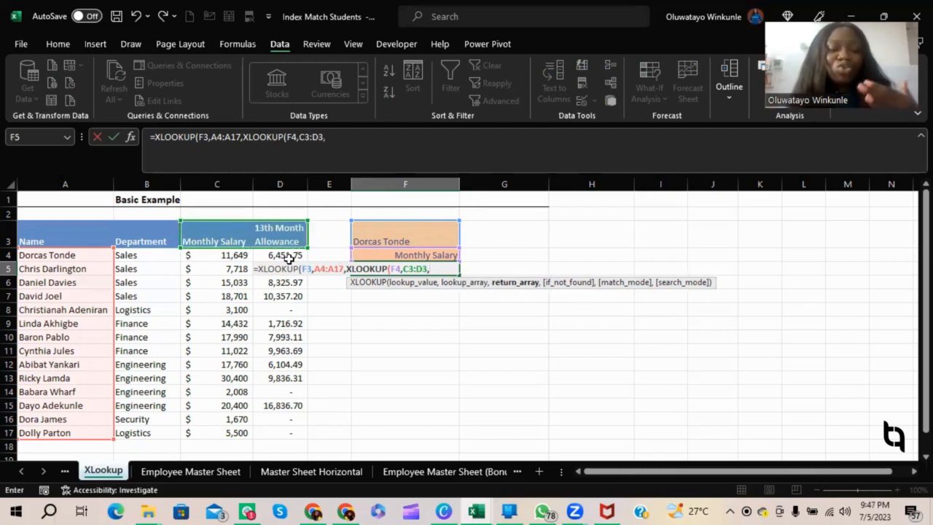
left_click_drag(216, 254, 287, 420)
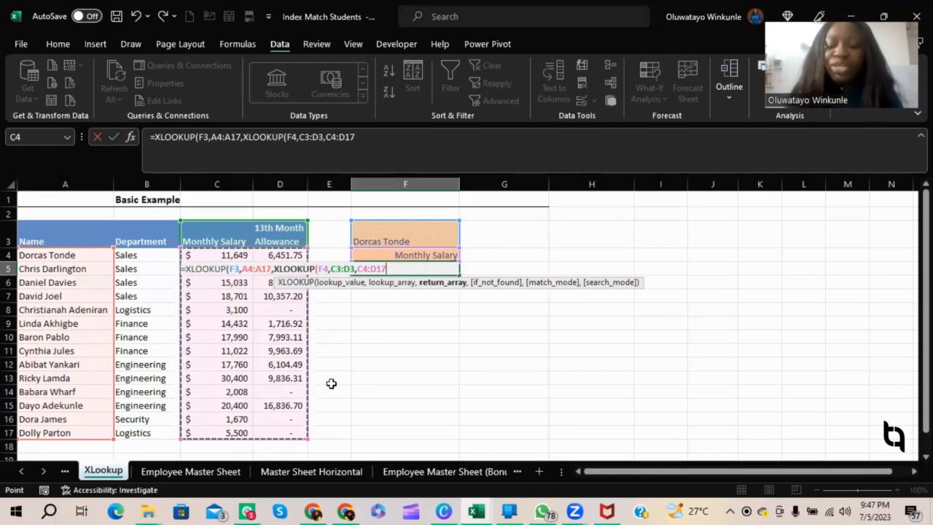
type(")")
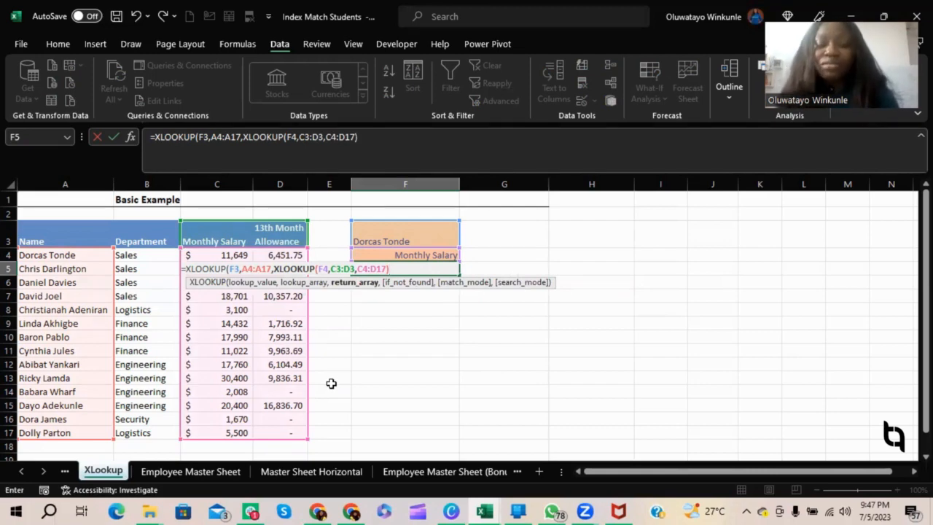
type(")")
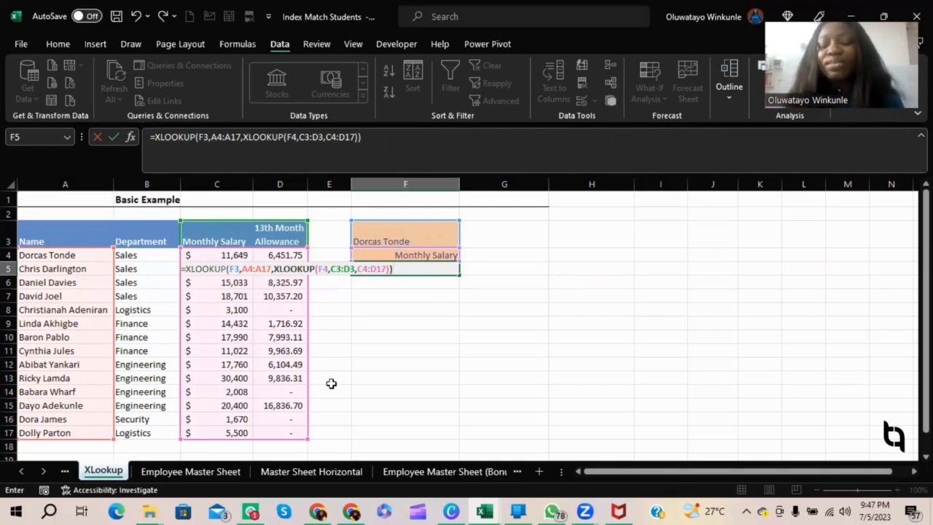
key("Return")
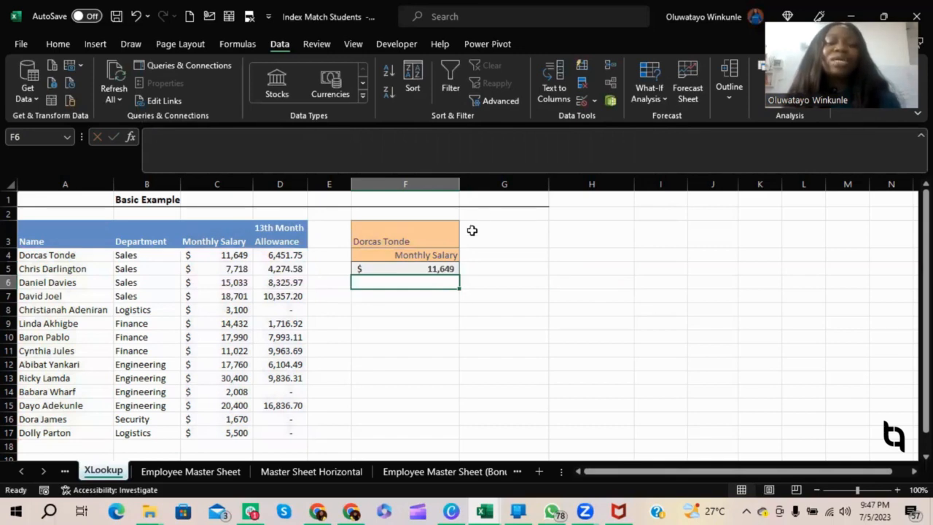
Test the lookup by choosing the row 7 employee in F3 and 13th Month Allowance in F4.
left_click(421, 237)
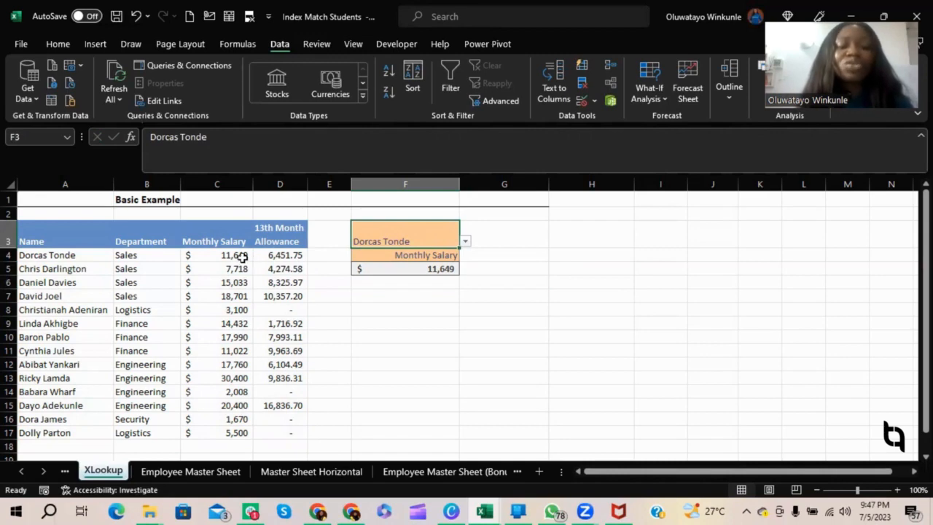
left_click(466, 243)
left_click(383, 280)
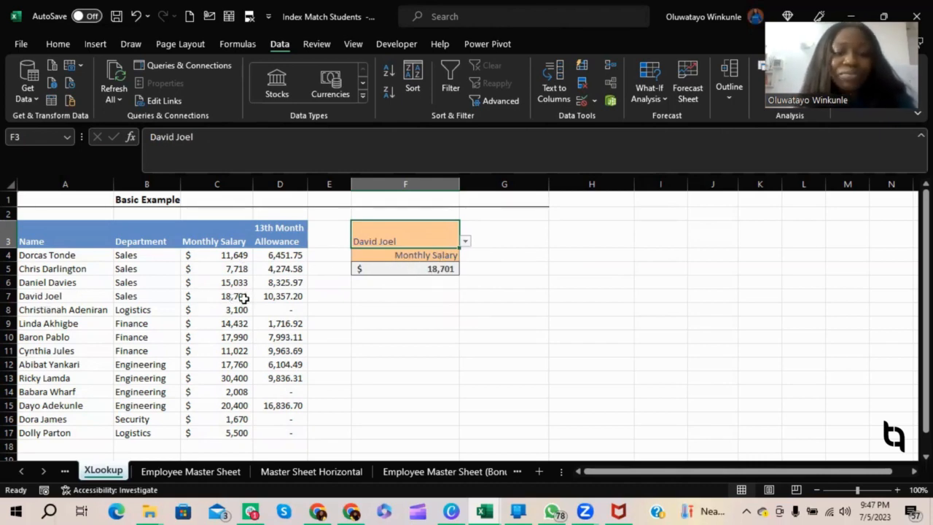
left_click(440, 254)
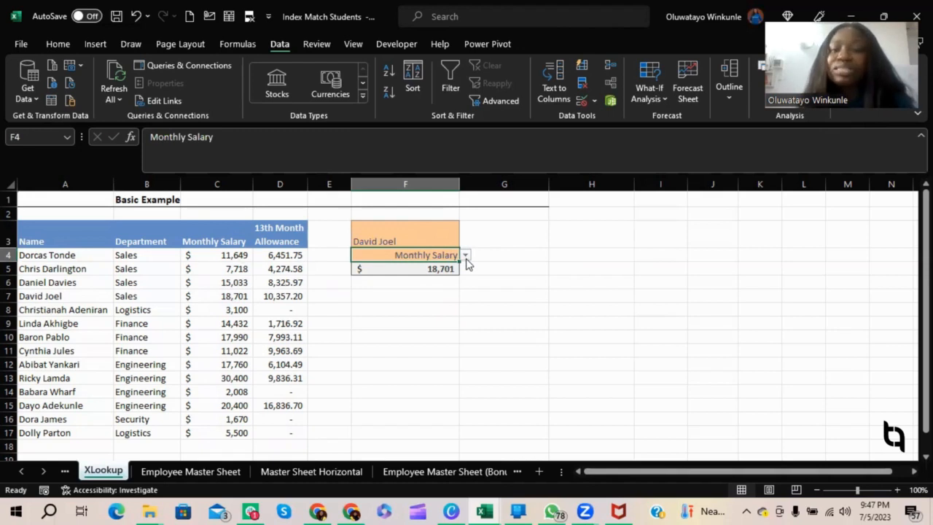
left_click(466, 255)
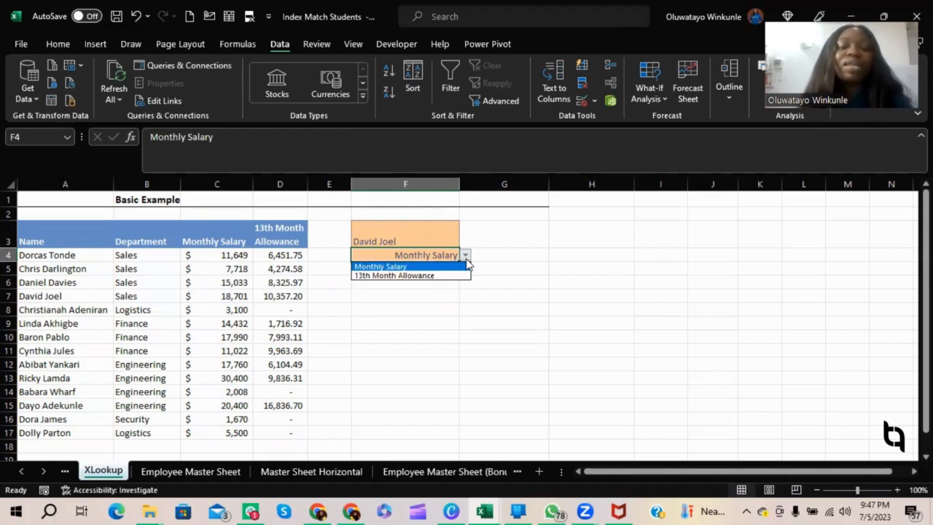
left_click(419, 276)
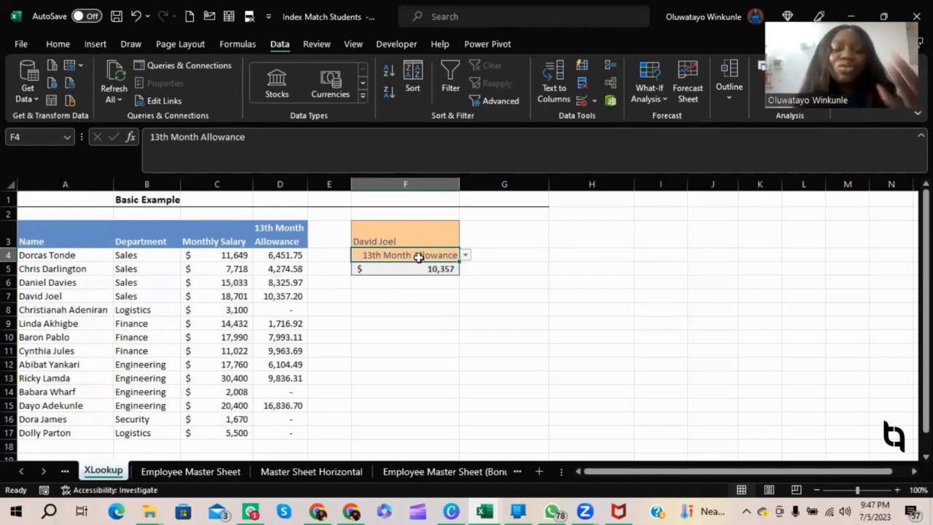
Test the lookup with the row 12 employee in F3, switching F4 to Monthly Salary.
left_click(423, 233)
left_click(465, 241)
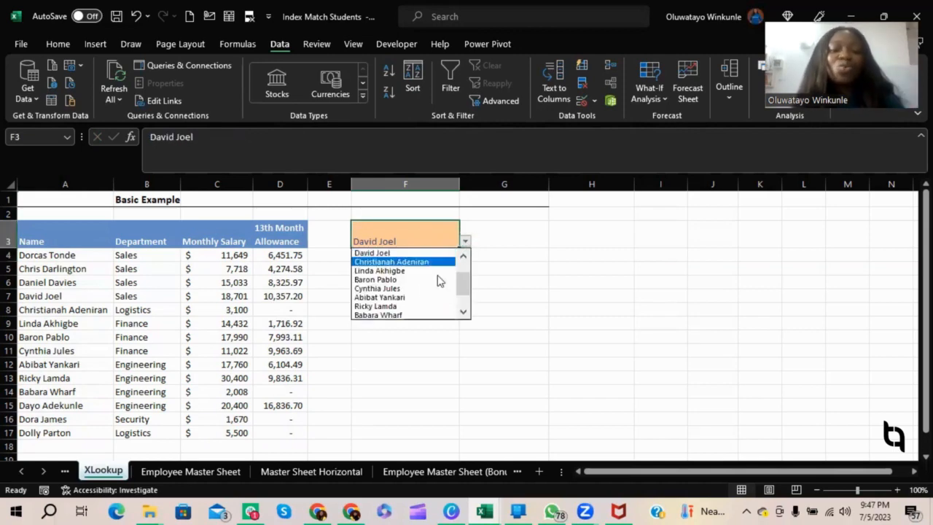
left_click(406, 298)
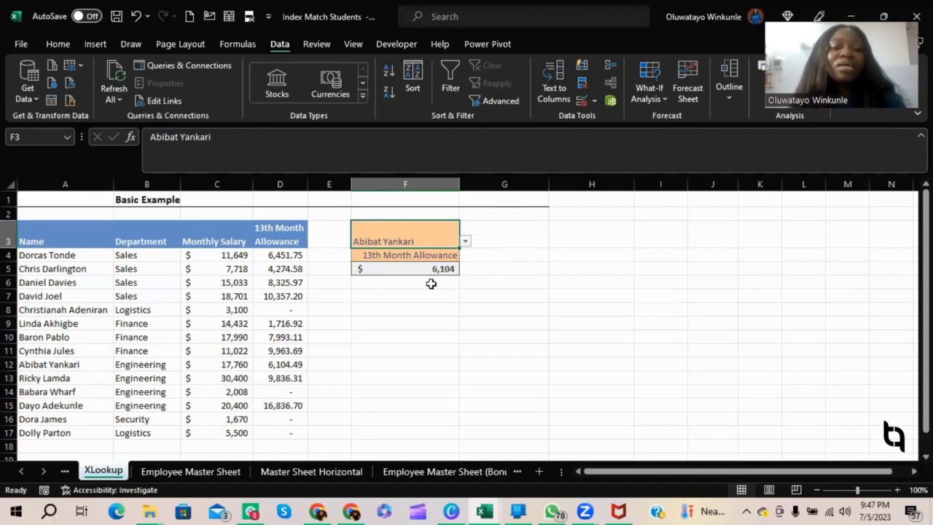
left_click(458, 257)
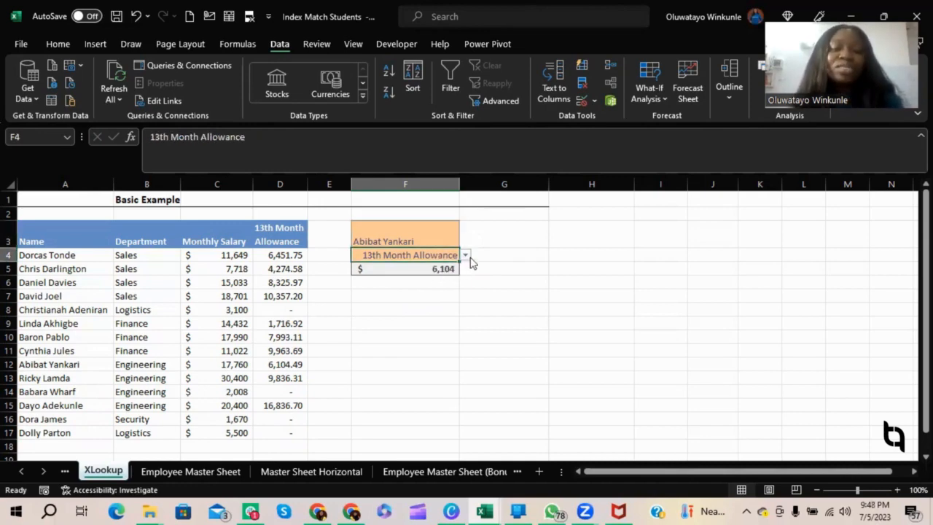
left_click(465, 255)
left_click(423, 267)
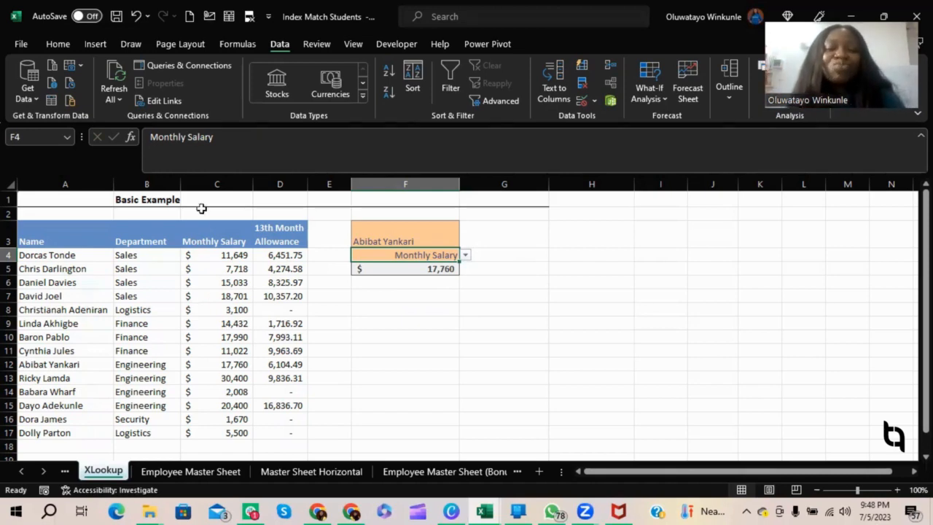
Choose the row 16 employee in F3 and 13th Month Allowance in F4, and compare with the allowance in D16.
left_click(409, 229)
left_click_drag(409, 229, 452, 277)
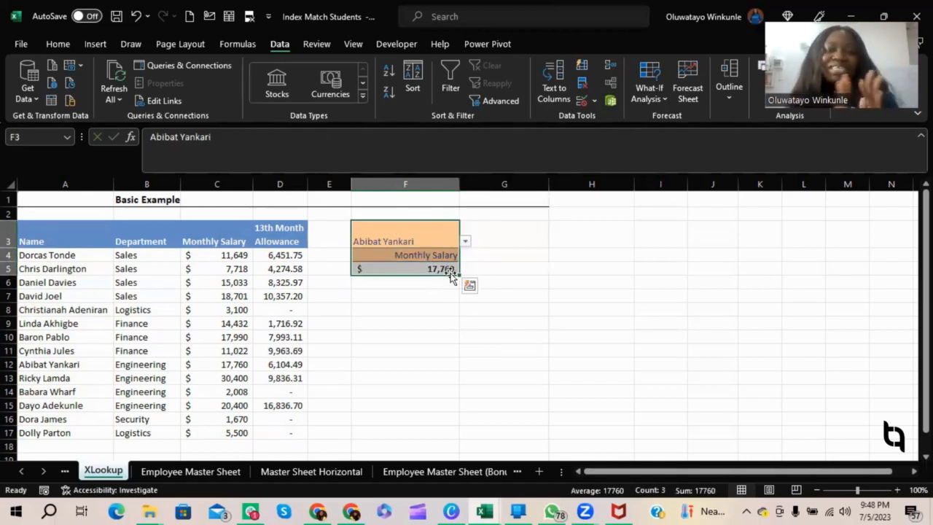
left_click(465, 241)
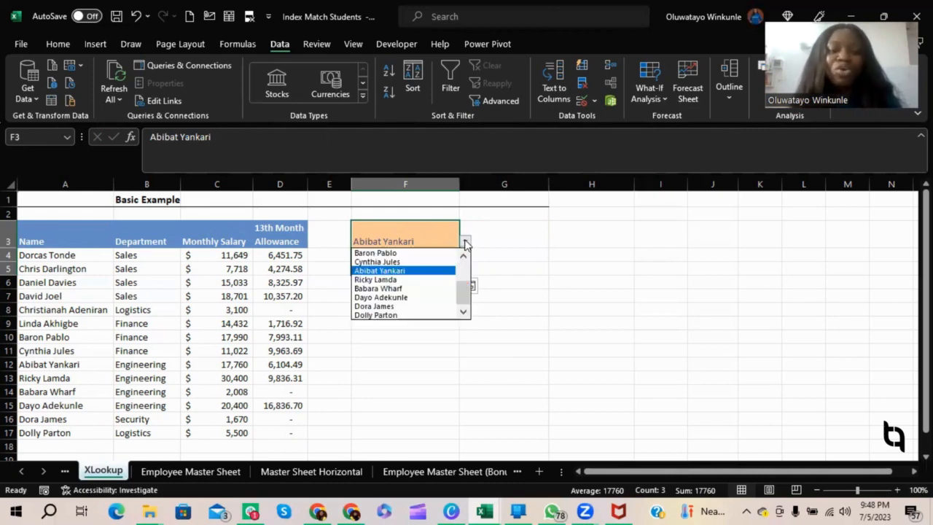
left_click(405, 306)
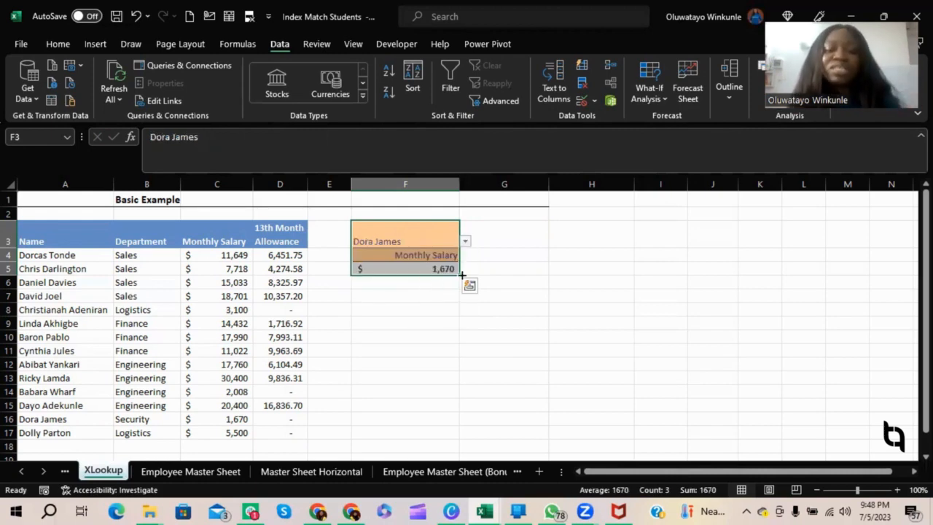
left_click(448, 255)
left_click(465, 255)
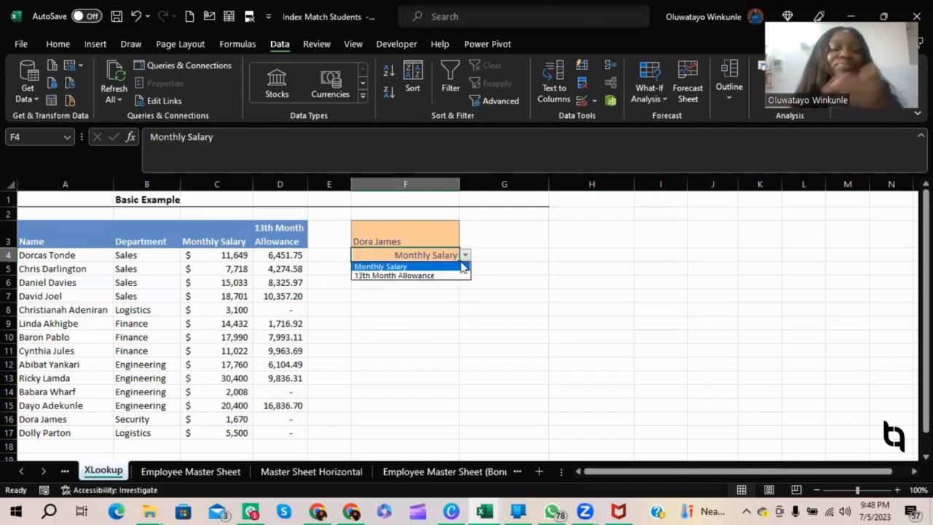
left_click(448, 274)
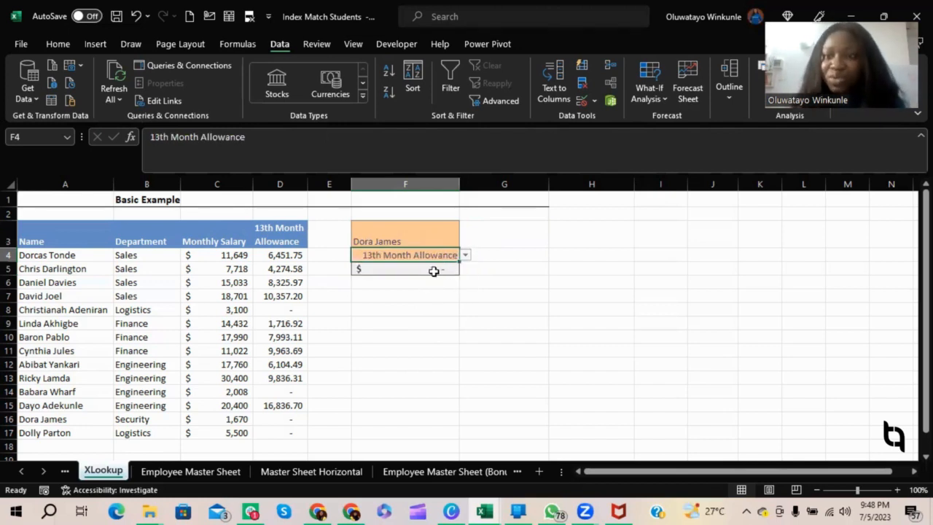
left_click(286, 422)
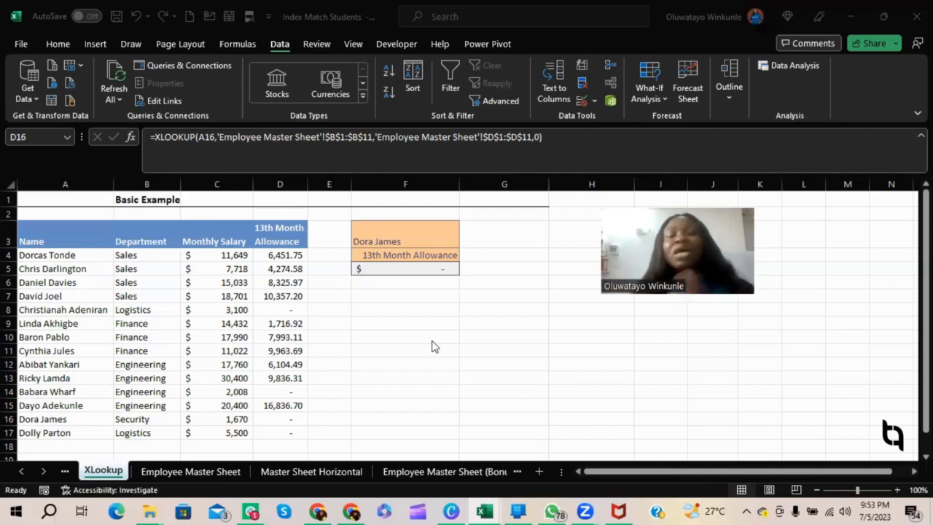
Go to the Partial Match (Wildcard) sheet and select the first names in A2:A7.
left_click(491, 473)
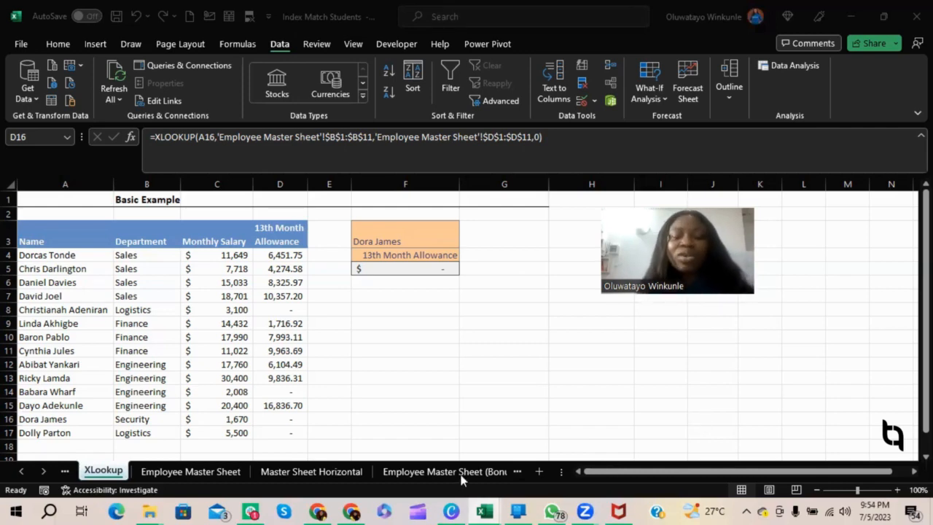
left_click(515, 472)
left_click(498, 472)
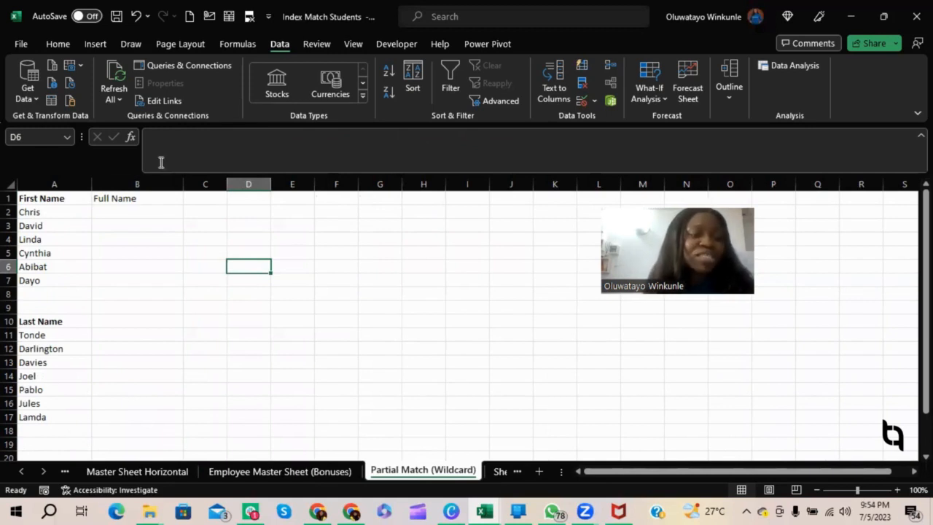
left_click_drag(51, 212, 68, 287)
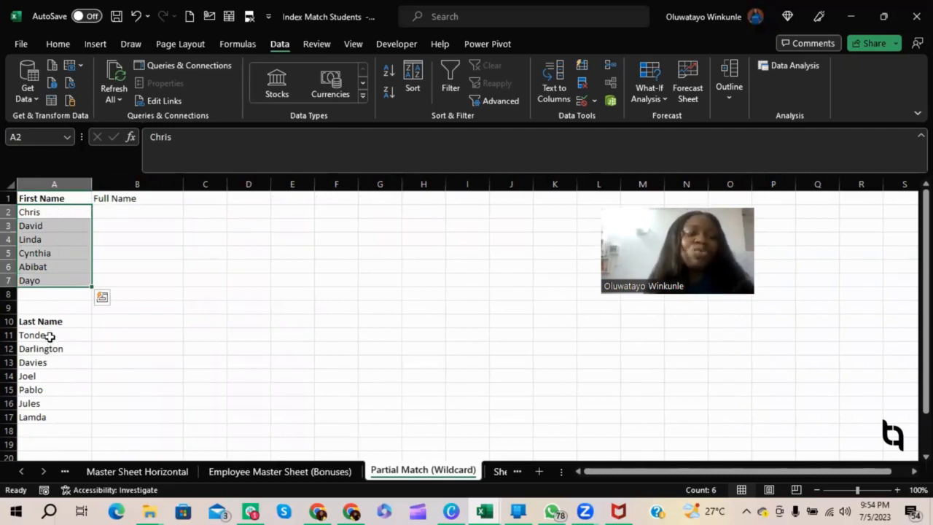
Start an XLOOKUP in B2 whose lookup value is A2 & "*", matching any text after the first name.
left_click_drag(50, 337, 55, 430)
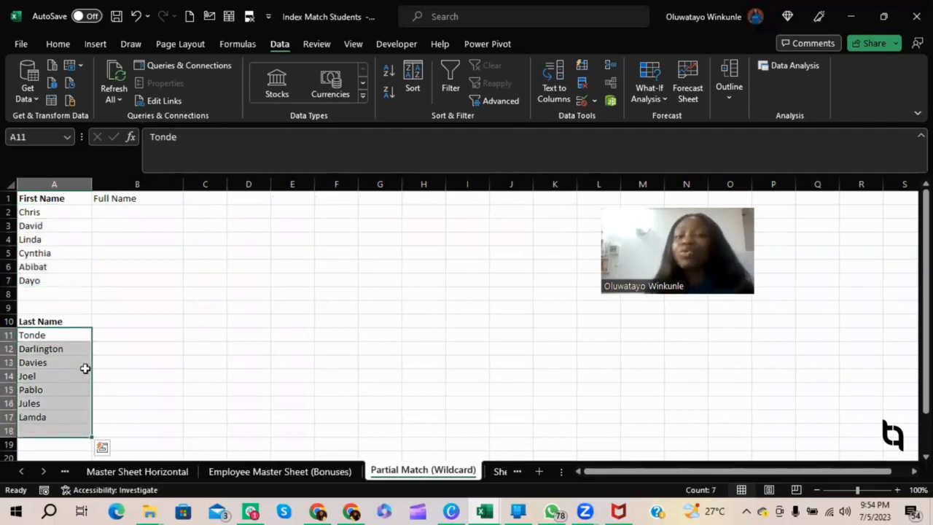
left_click(129, 213)
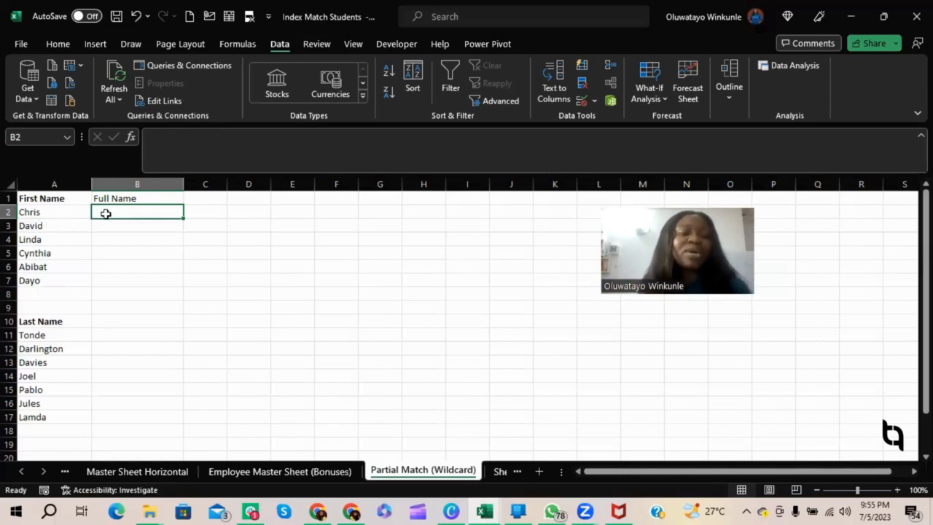
type("=")
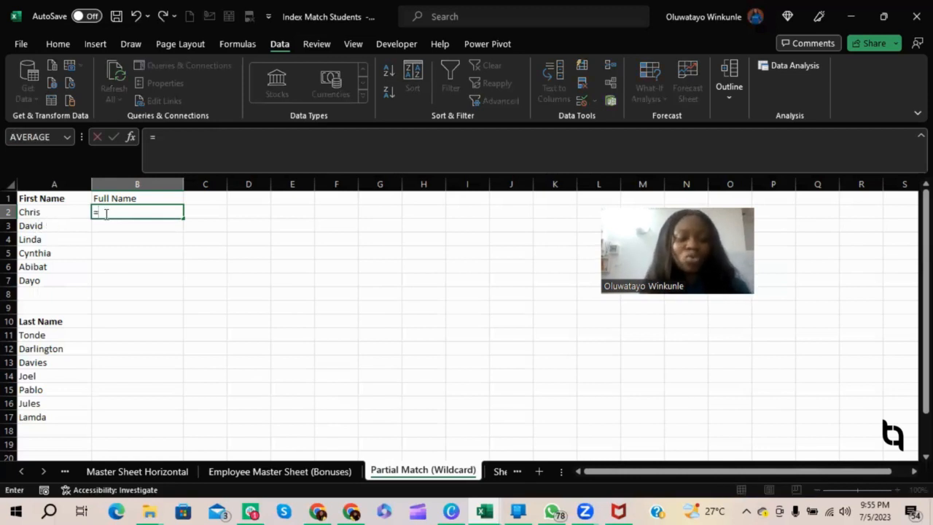
type("xl")
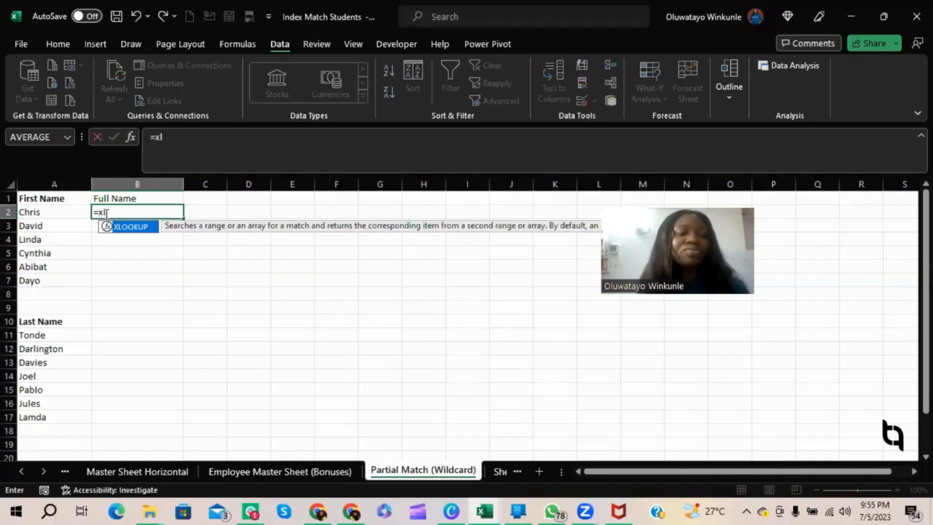
key("Tab")
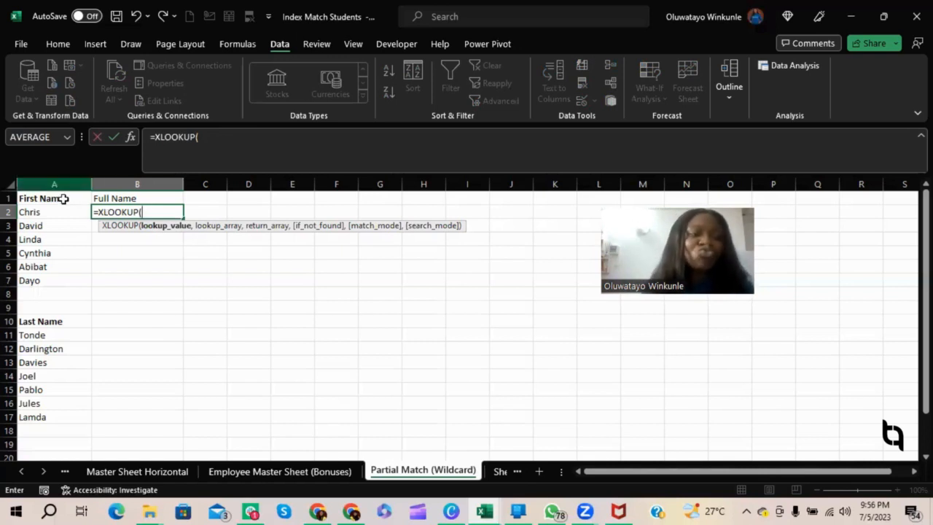
left_click(44, 216)
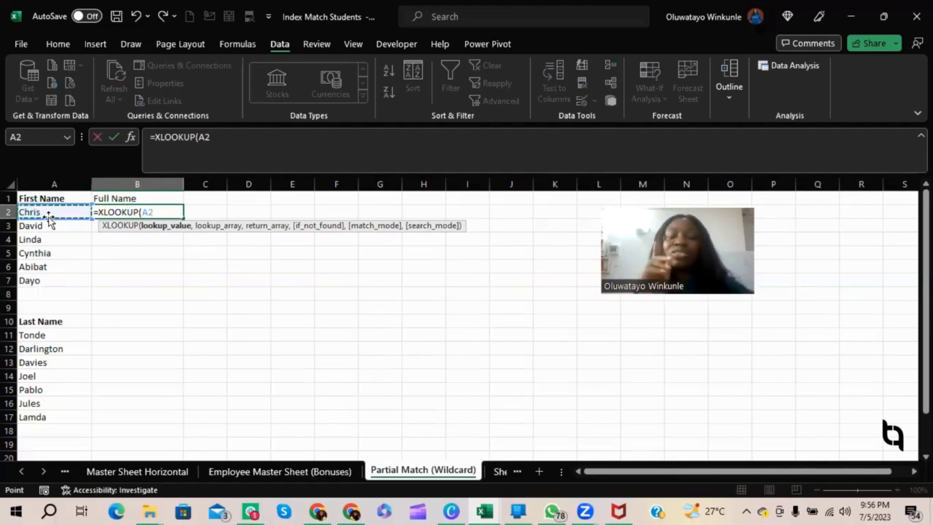
type("&")
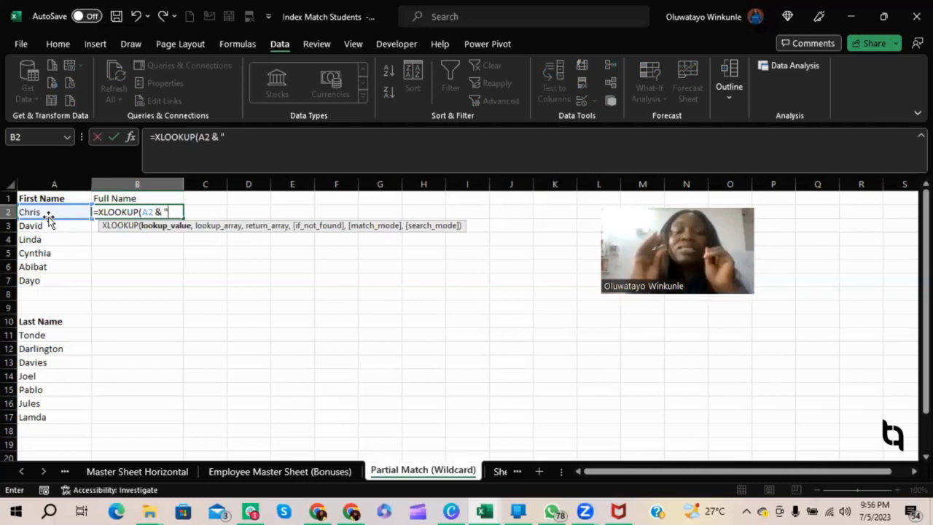
type("*")
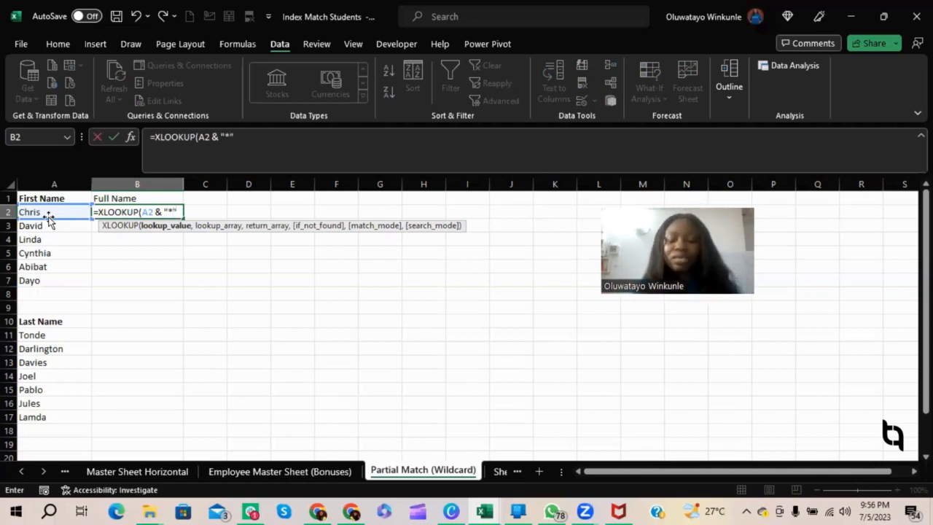
type("\",")
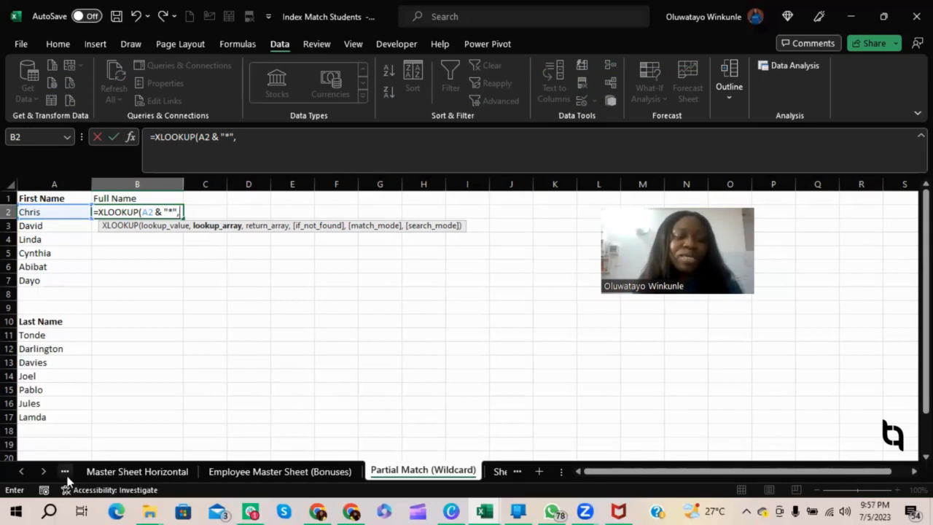
Use $B$1:$B$11 of the Employee Master Sheet (Bonuses) as absolute range for both the lookup array and the return array.
left_click(263, 475)
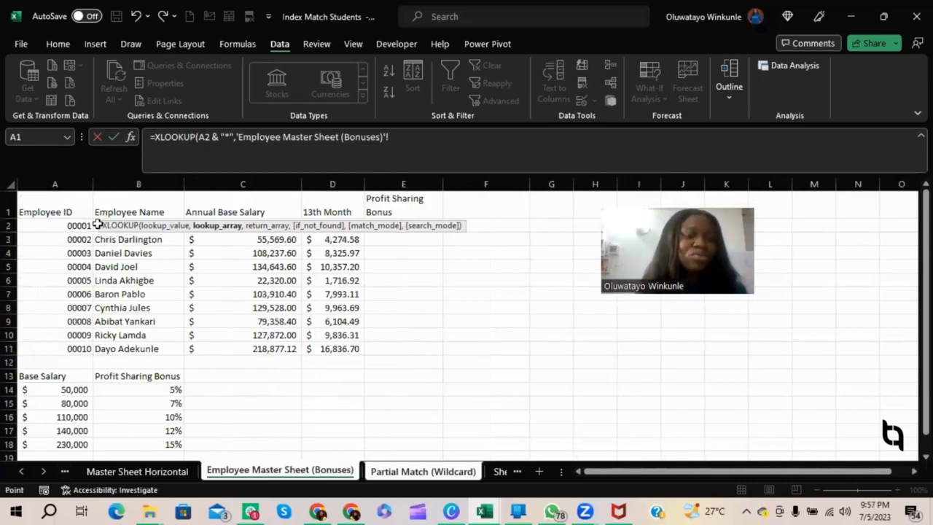
left_click_drag(100, 210, 119, 348)
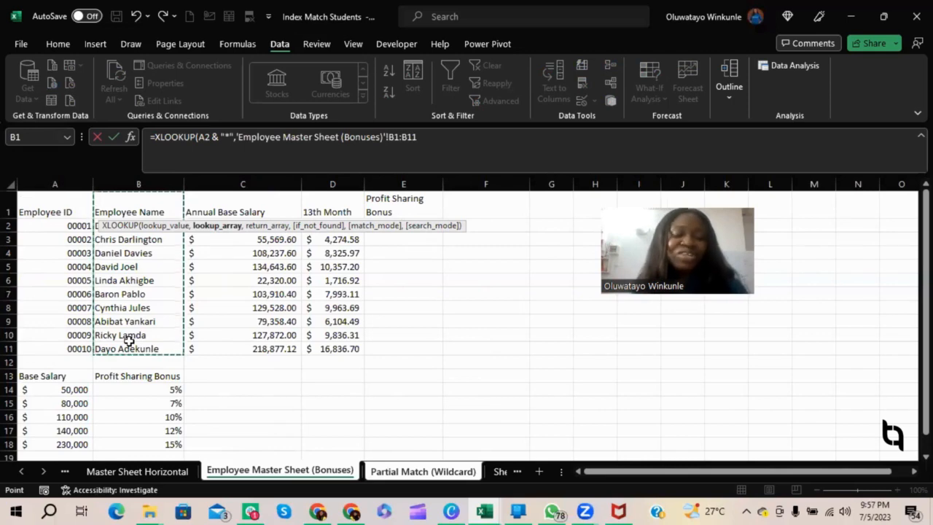
key("F4")
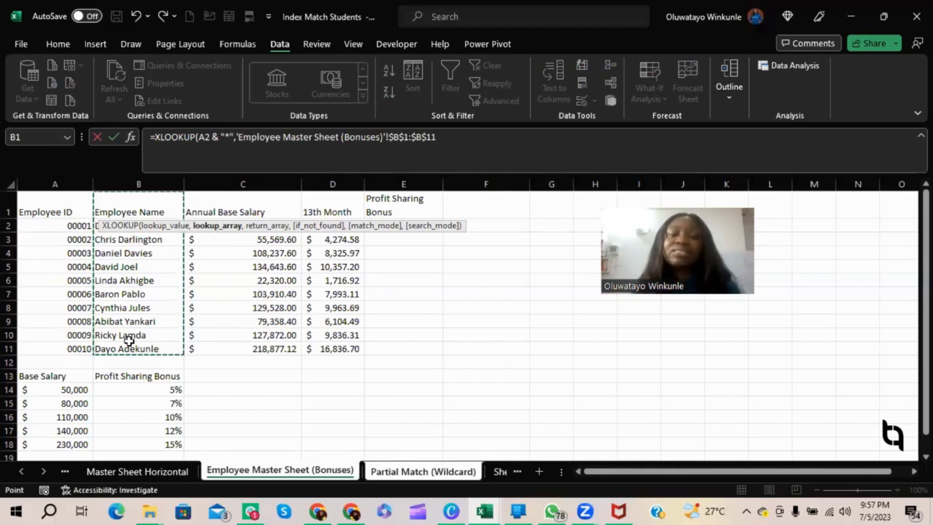
type(",")
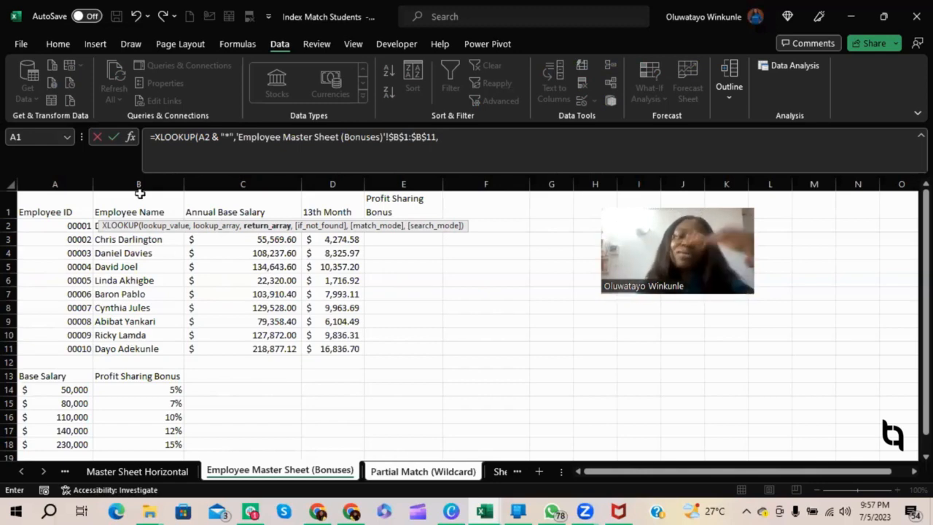
left_click_drag(139, 199, 139, 307)
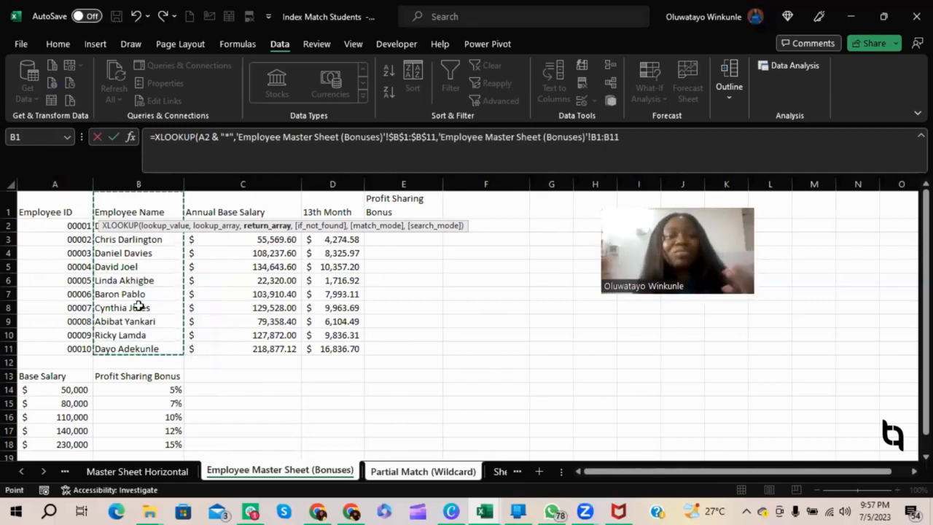
key("F4")
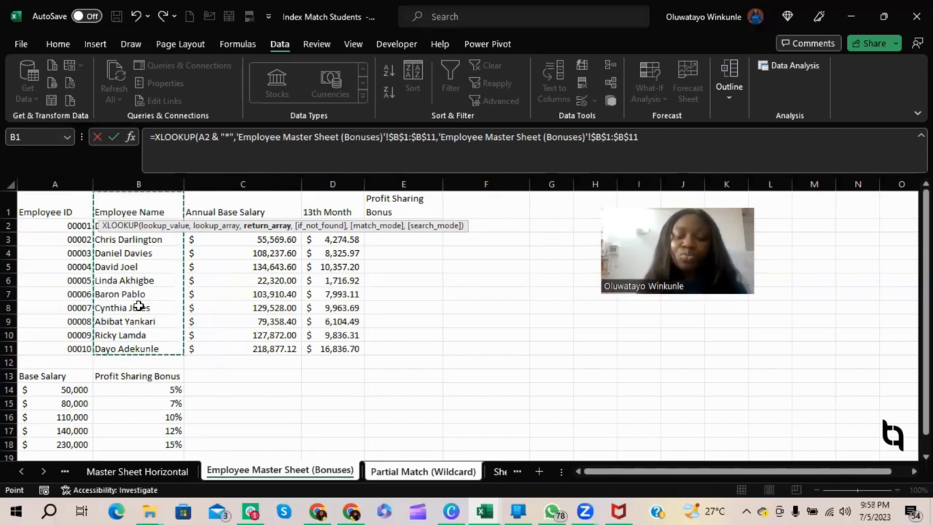
type(",")
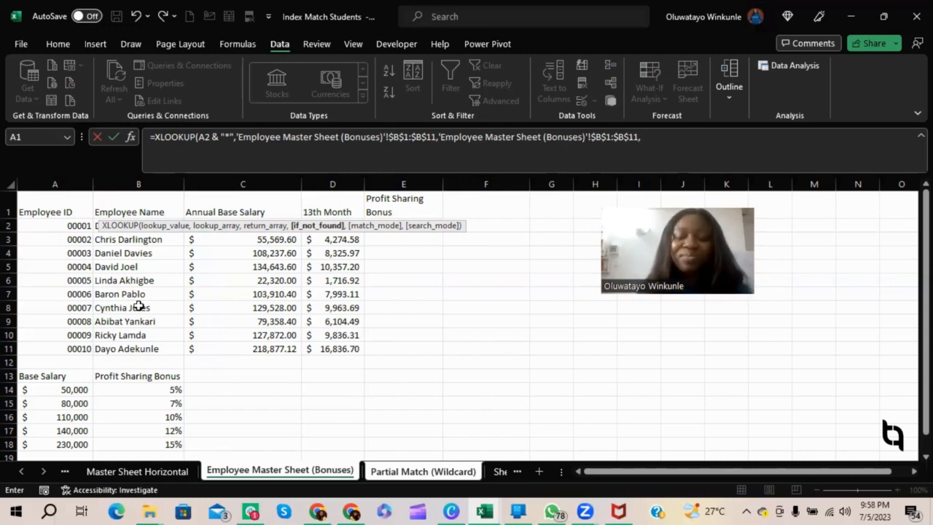
Leave the if-not-found argument empty, set the match mode to 2 - Wildcard character match, and complete the XLOOKUP.
type(",")
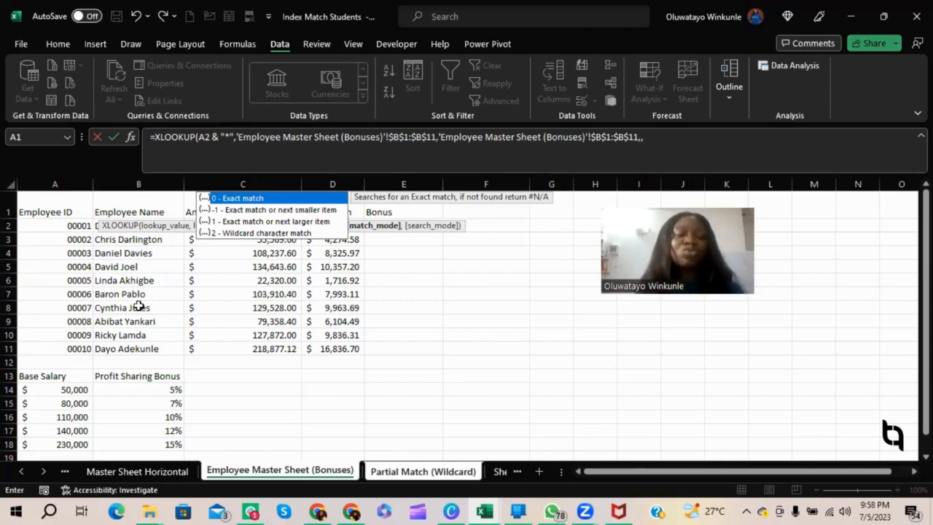
key("Down")
key("Down")
key("Down")
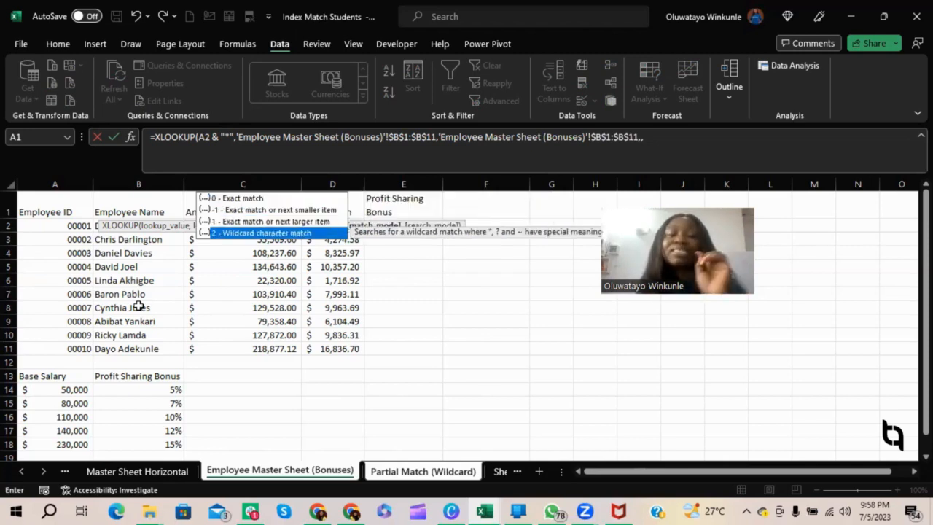
key("Tab")
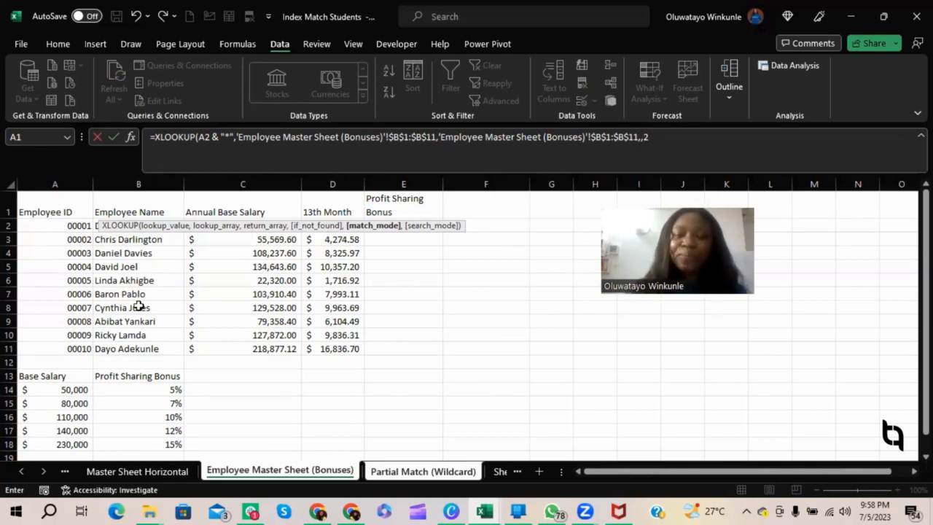
type(")")
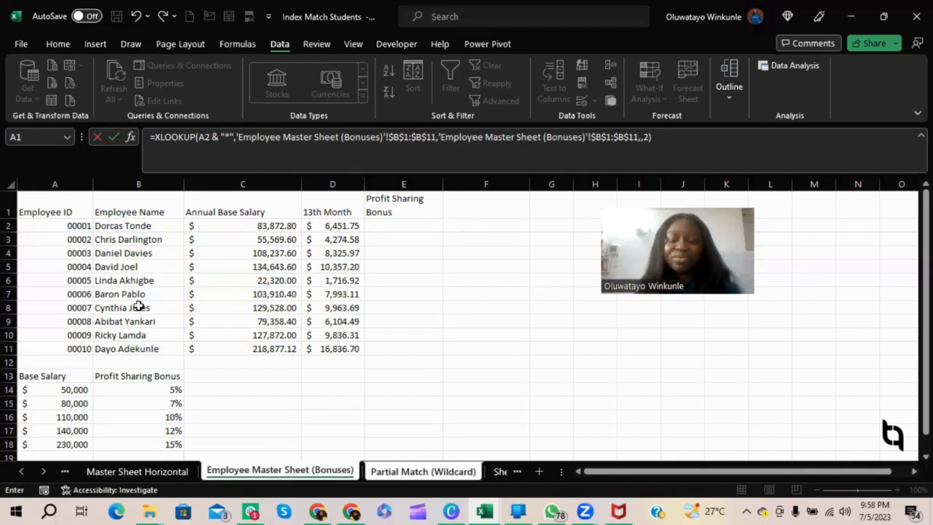
key("Return")
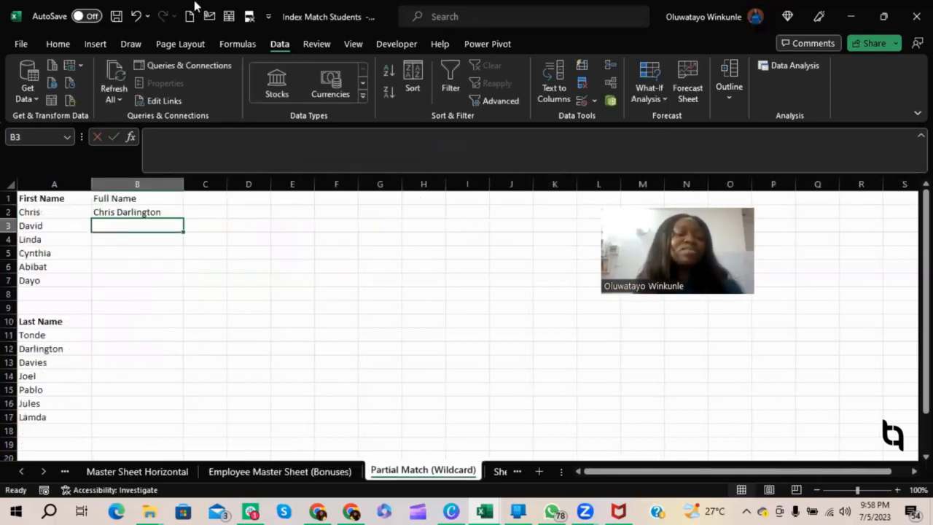
Fill the wildcard XLOOKUP from B2 down to B7 for the remaining first names.
left_click(164, 213)
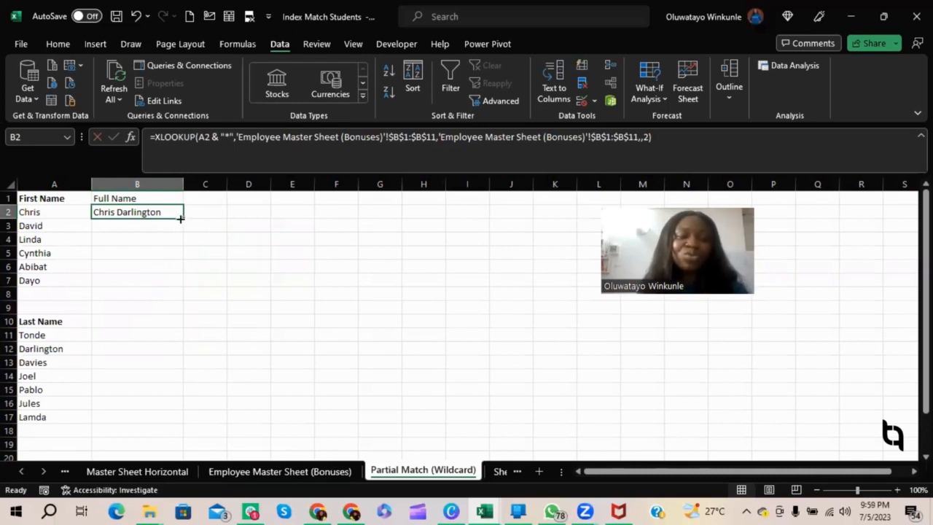
left_click_drag(183, 219, 185, 282)
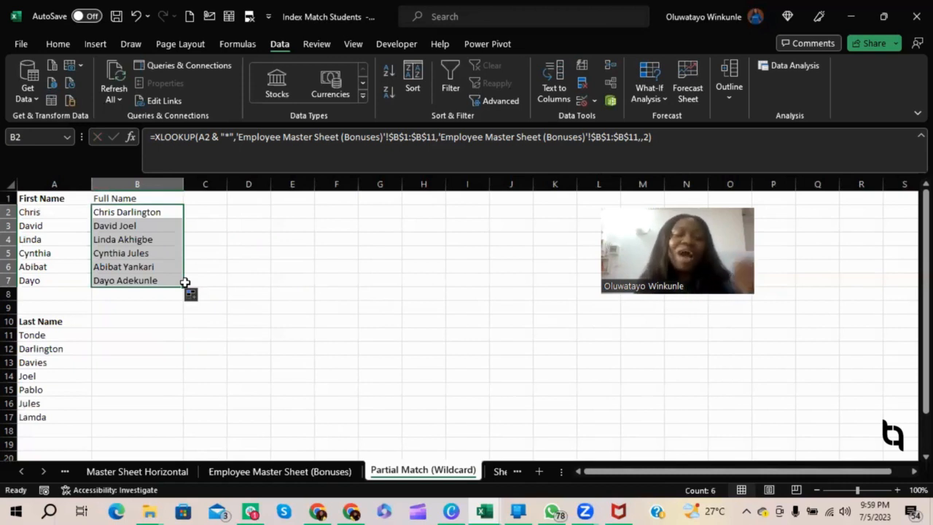
left_click(134, 251)
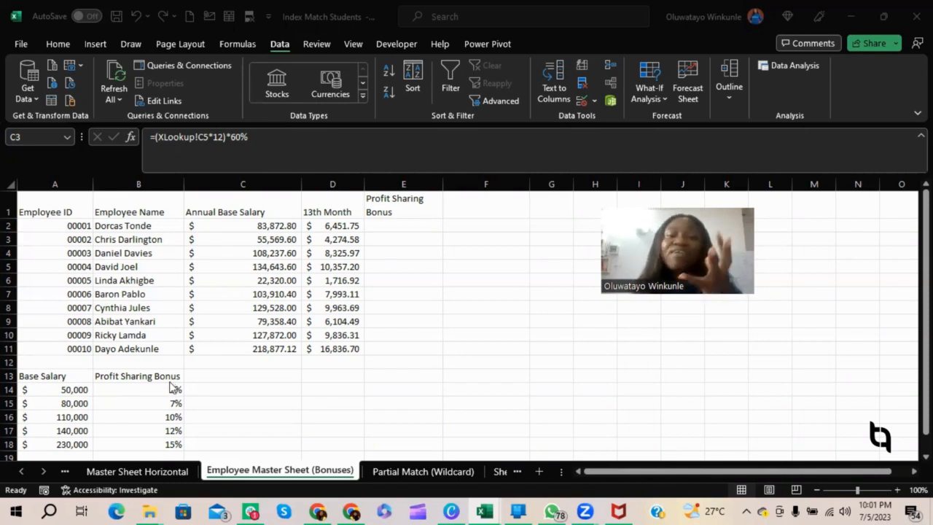
Examine the base salary tiers in A14:A18 and their profit sharing bonus percentages on the Employee Master Sheet (Bonuses).
left_click(79, 393)
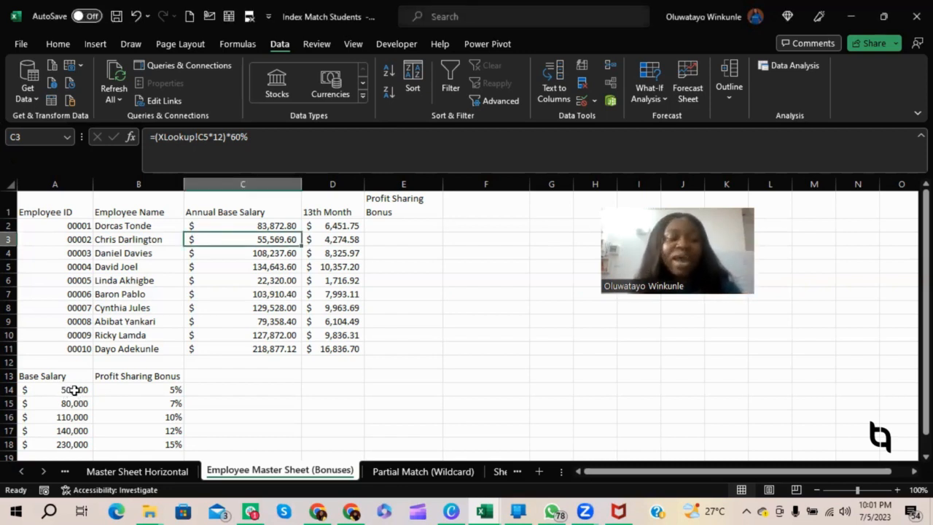
left_click(75, 392)
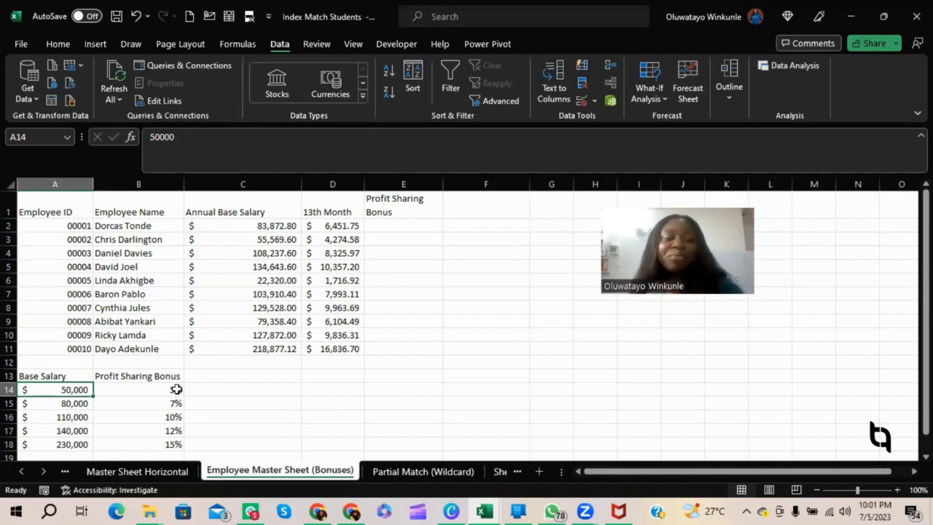
left_click(80, 405)
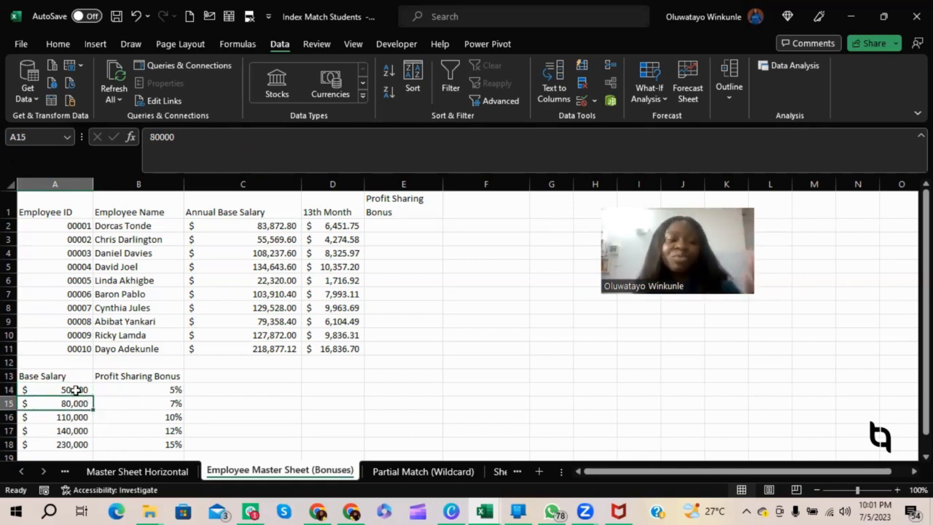
left_click(76, 390)
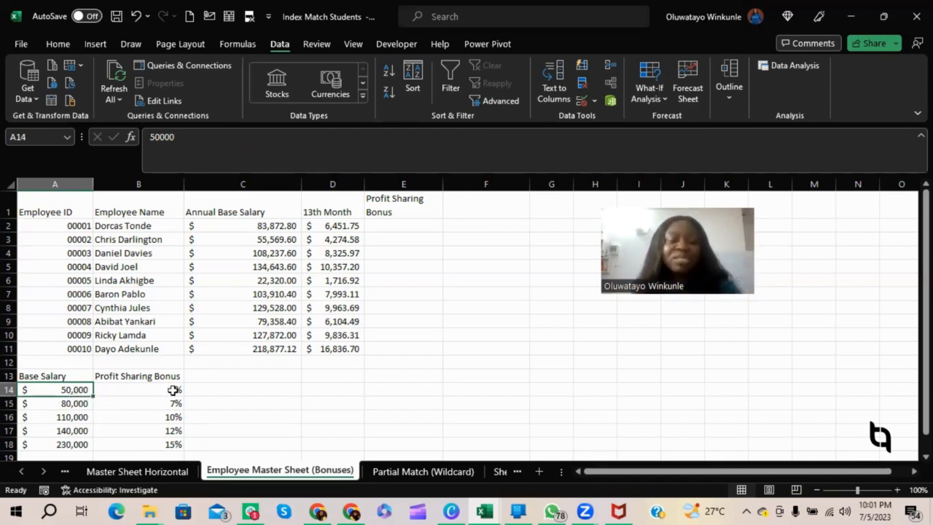
left_click(77, 404)
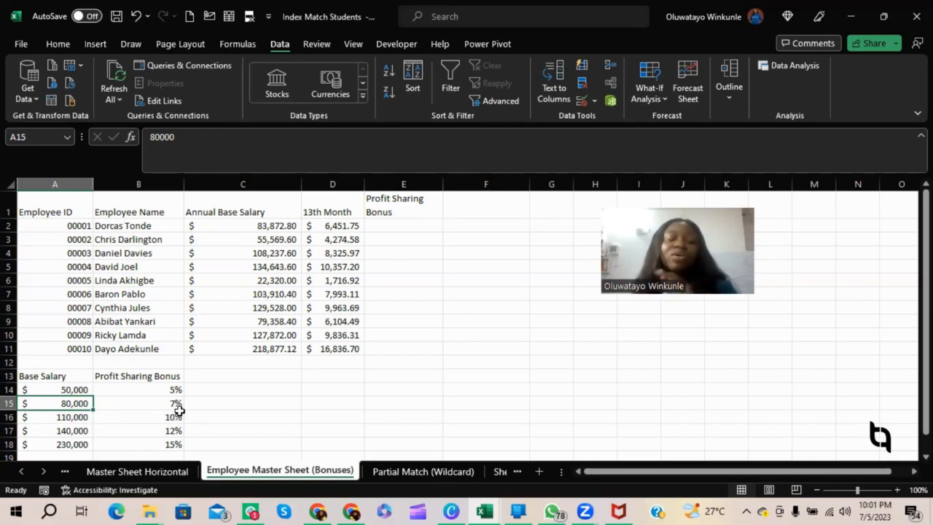
left_click(78, 431)
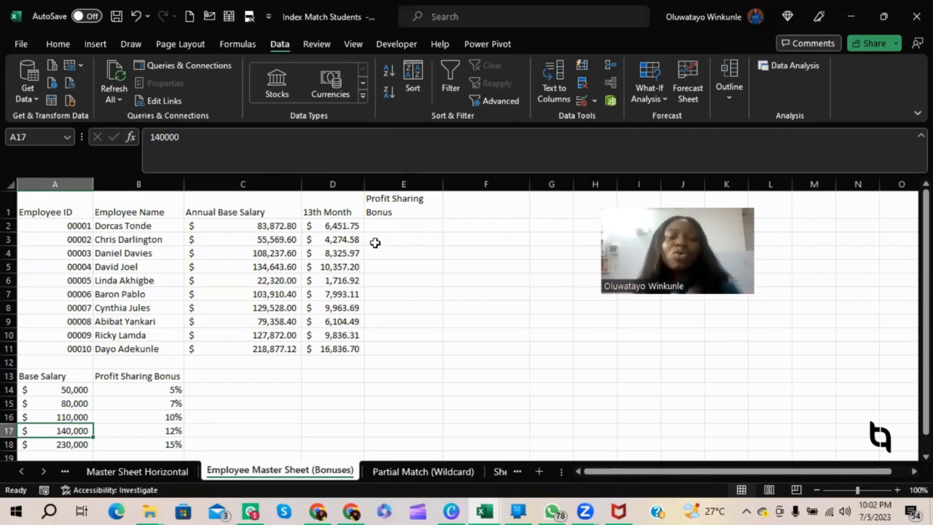
Start an XLOOKUP in E2 with C2 as lookup value, A14:A18 as lookup array and B14:B18 as return array.
left_click(393, 229)
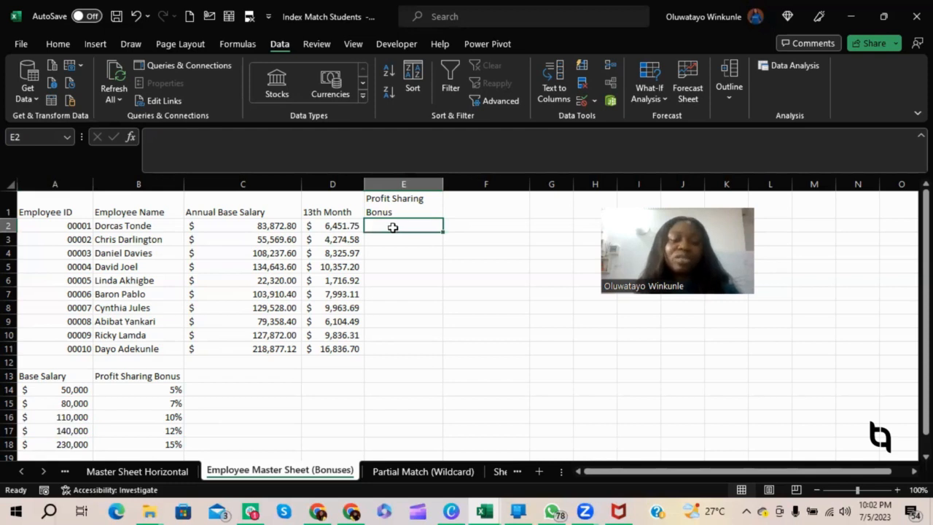
type("=xlo")
key("Tab")
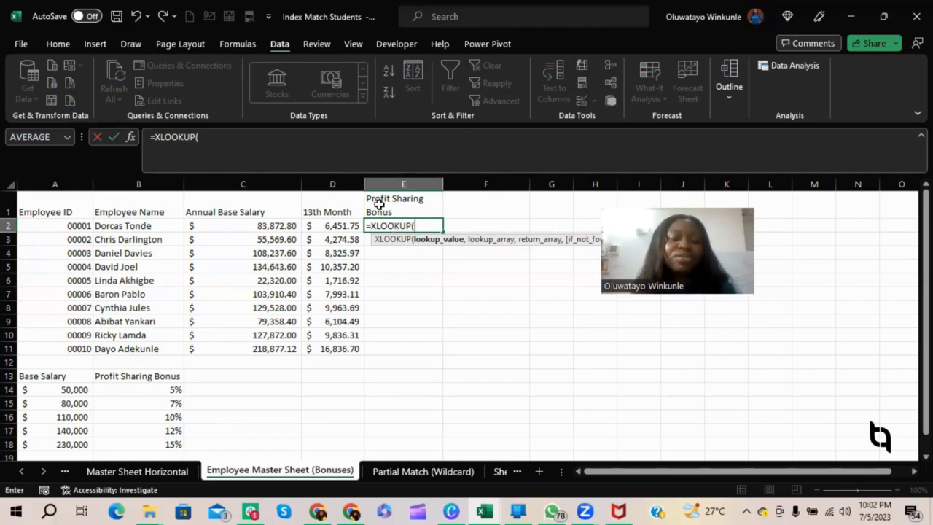
left_click(249, 226)
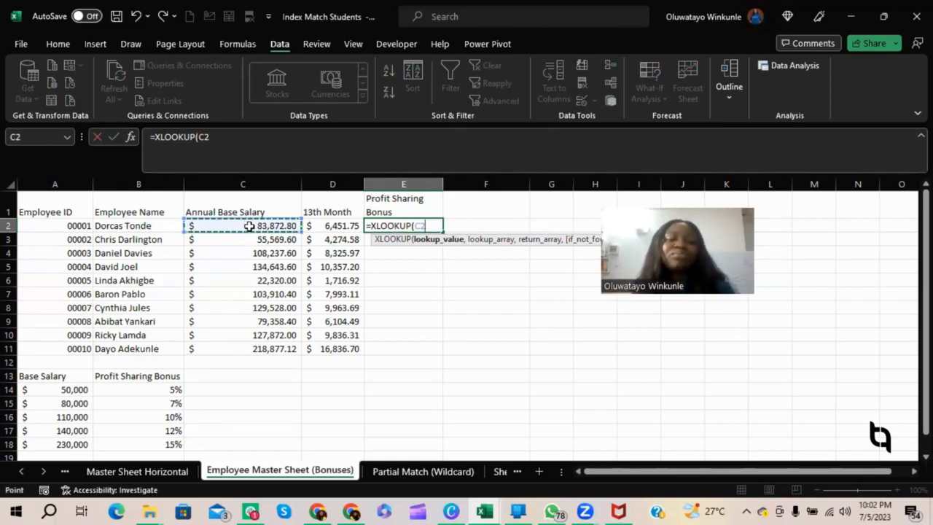
type(",")
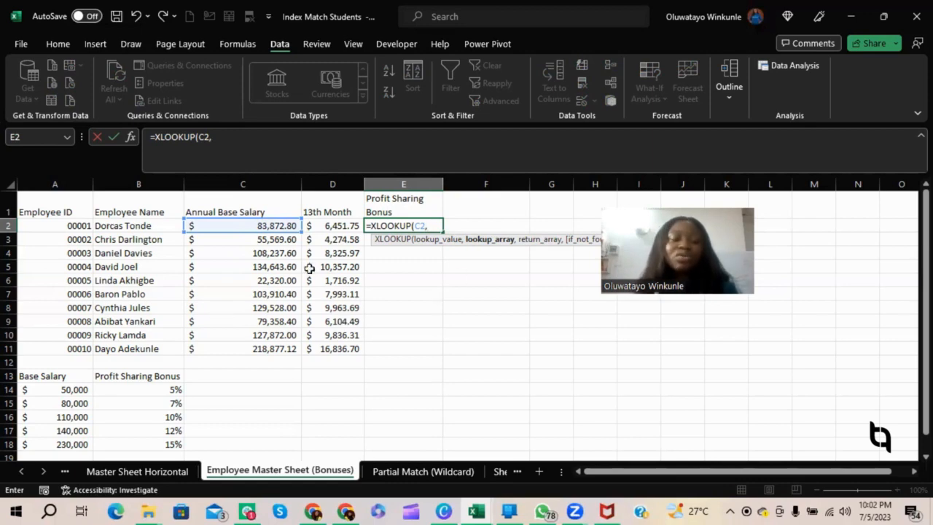
left_click_drag(71, 388, 71, 444)
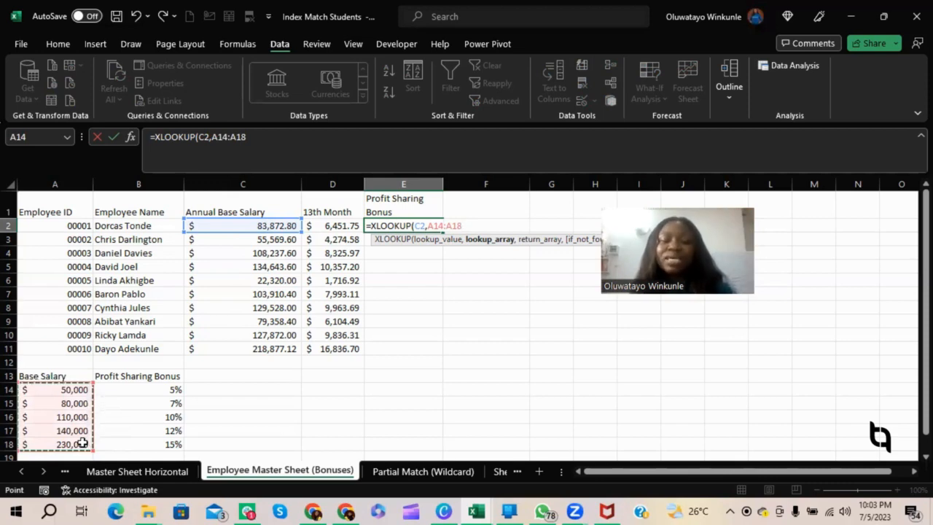
type(",")
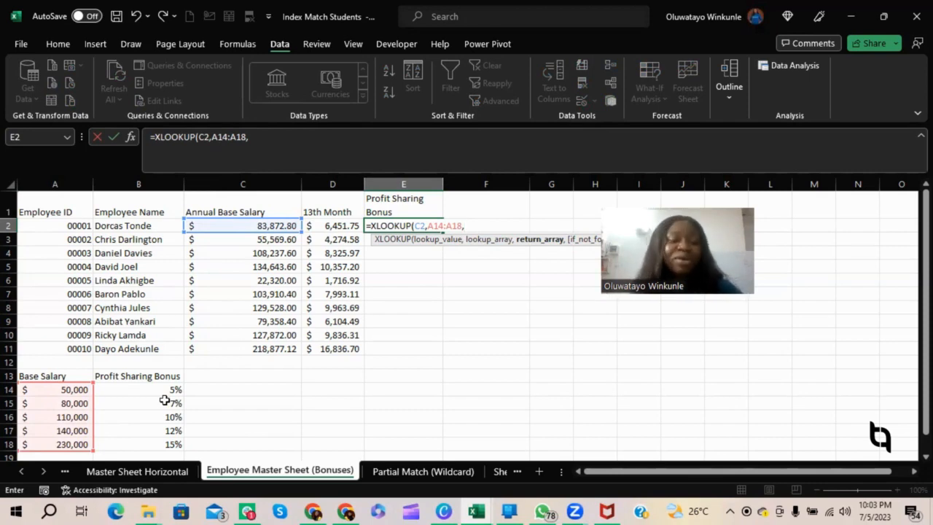
left_click_drag(160, 390, 168, 441)
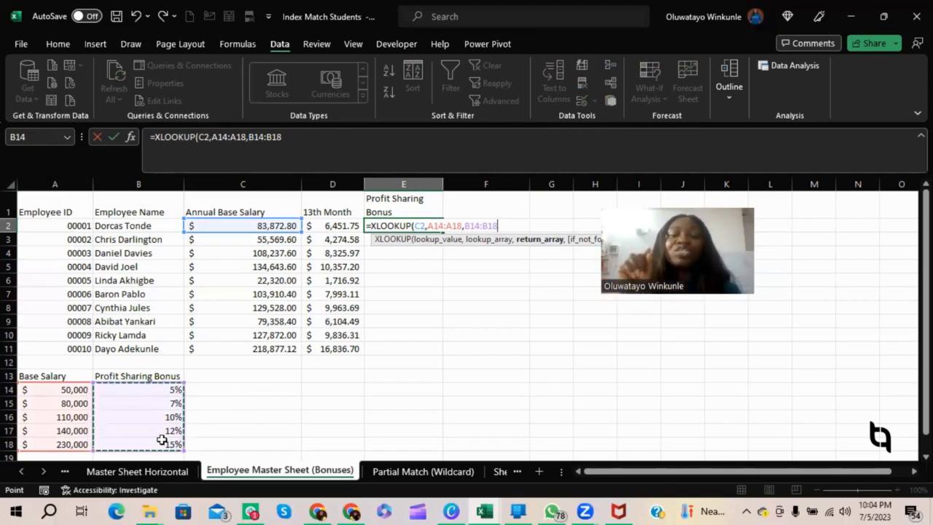
Leave the if-not-found argument empty, set the match mode to -1, complete the XLOOKUP, and compare E2 with the tier in row 15.
type(",")
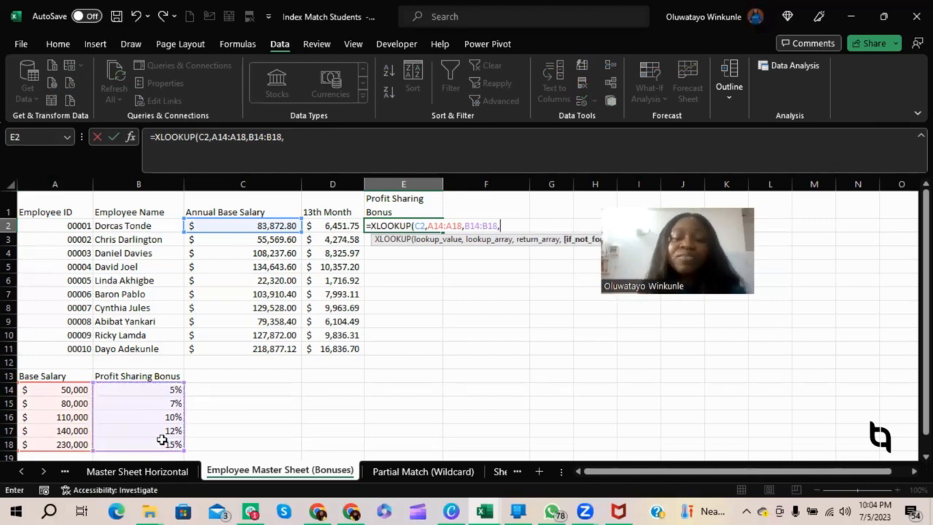
type(",")
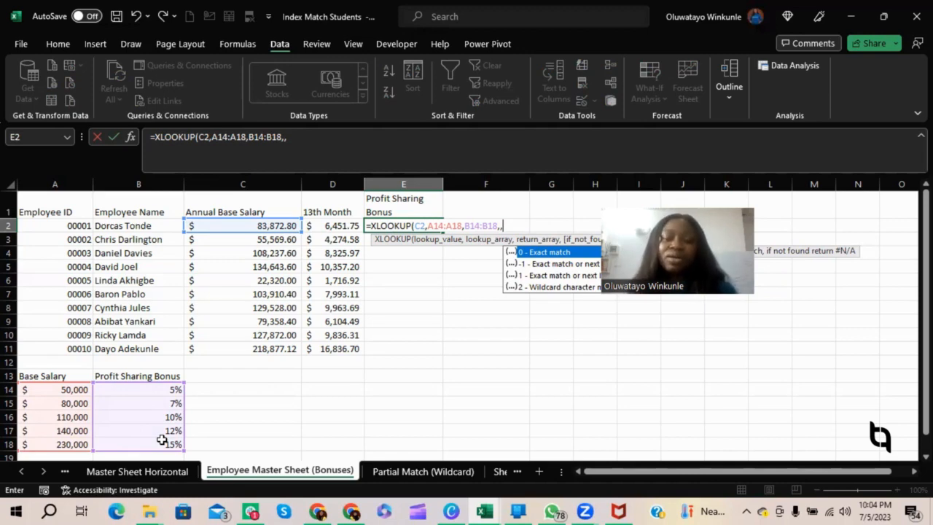
key("Down")
key("Tab")
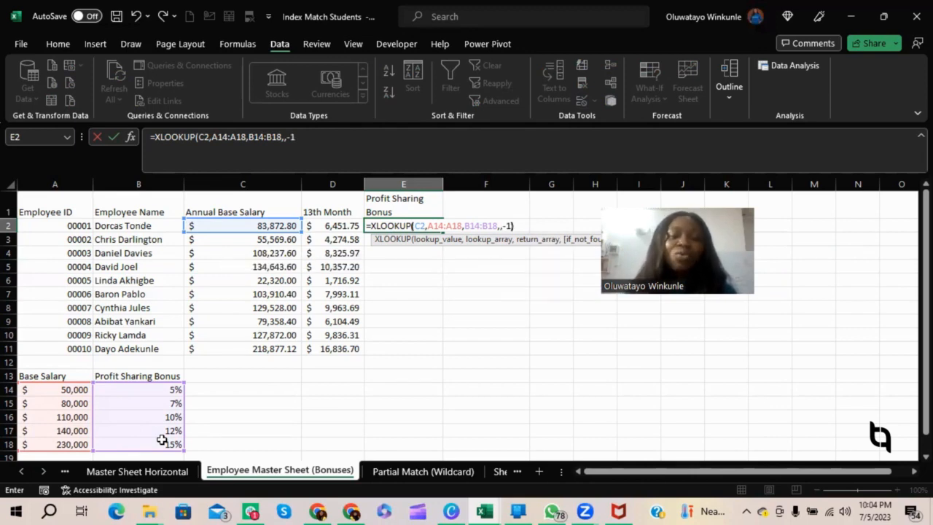
type(")")
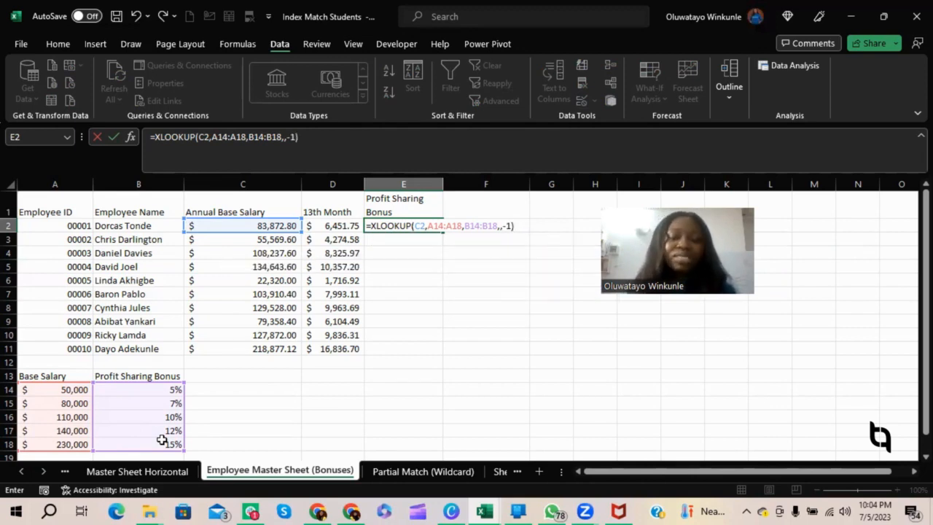
key("Return")
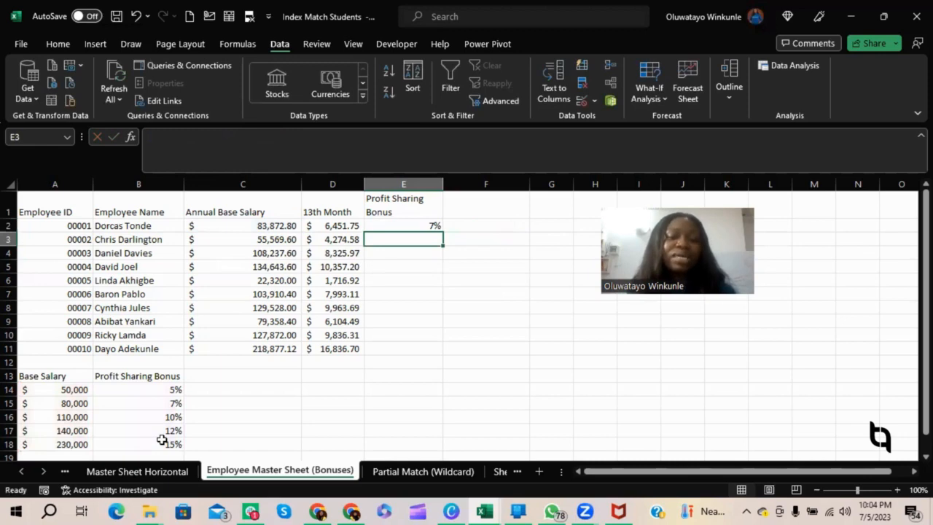
left_click(411, 226)
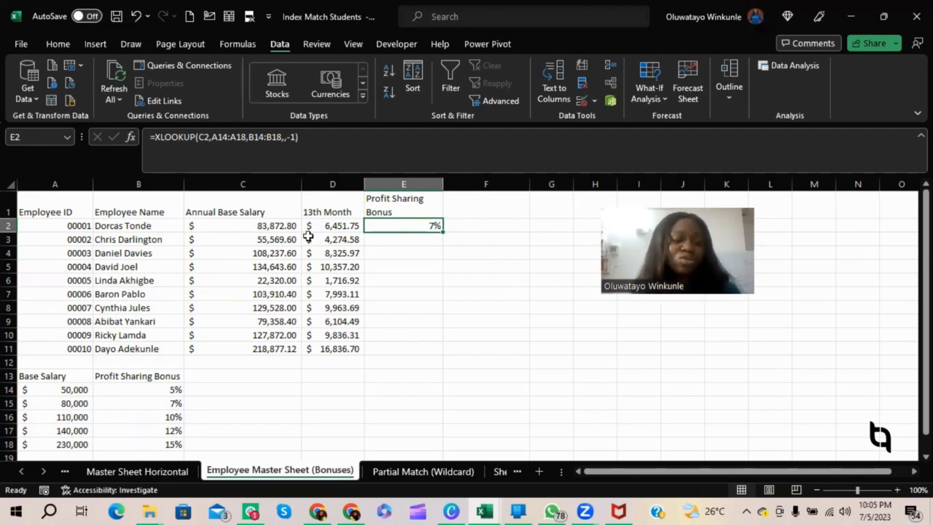
left_click(67, 406)
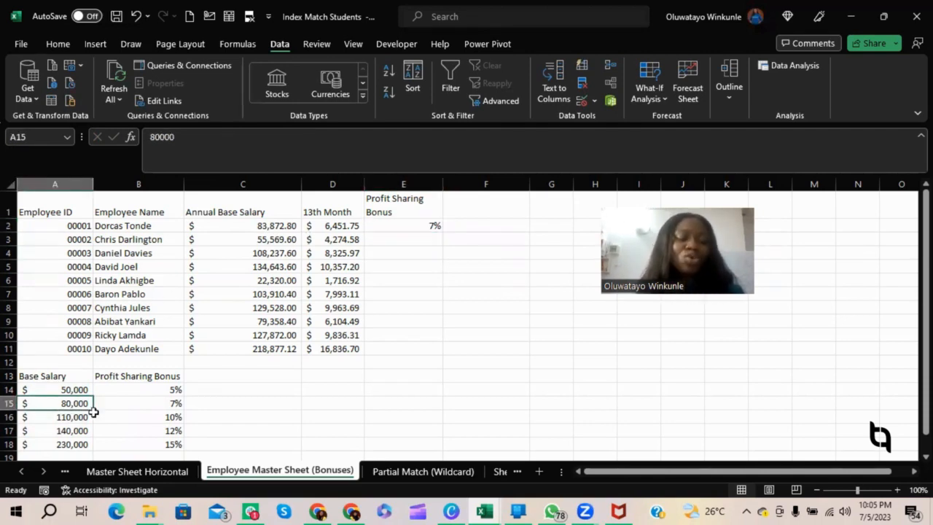
left_click(9, 403)
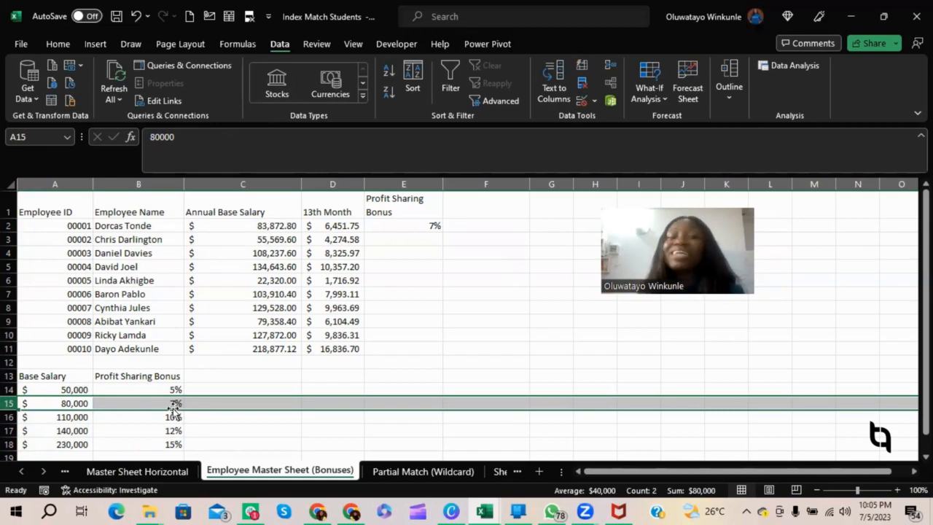
Make the lookup and return arrays in E2 absolute as $A$14:$A$18 and $B$14:$B$18, and fill the formula down to E11.
left_click(416, 227)
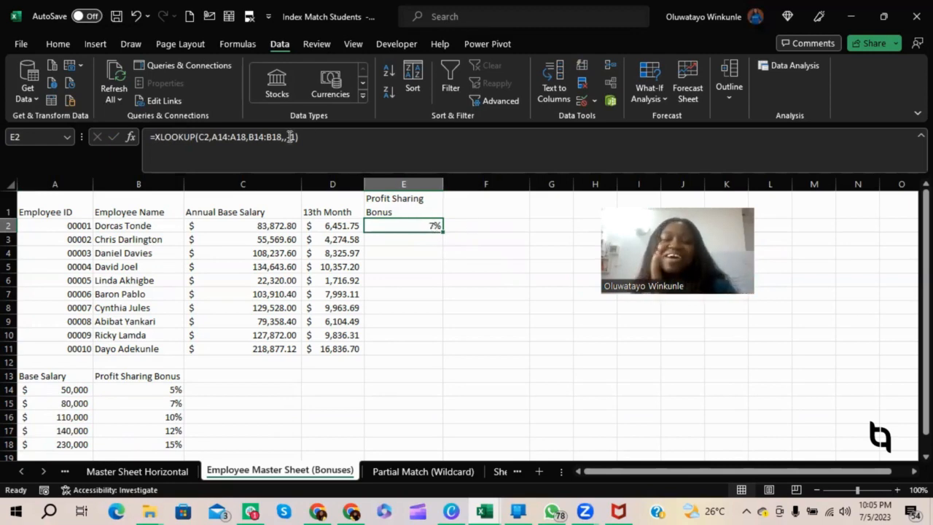
left_click(228, 137)
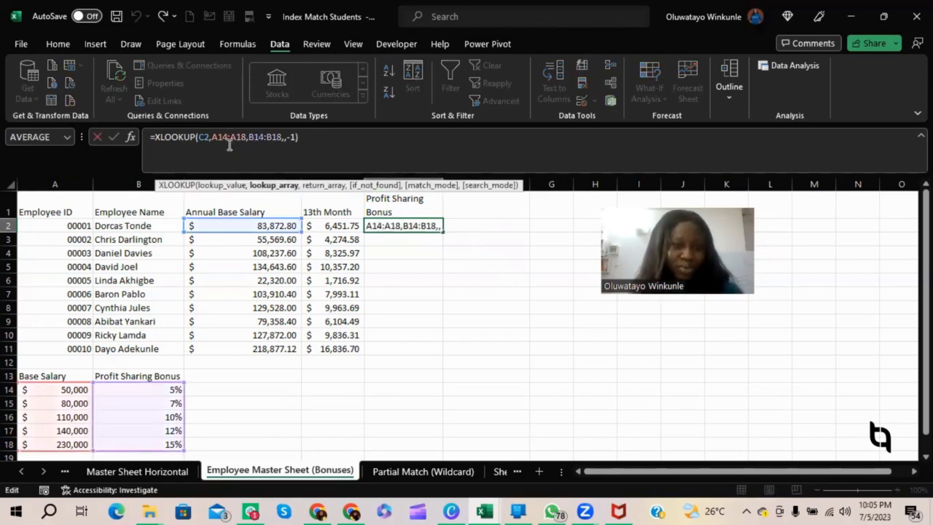
key("F4")
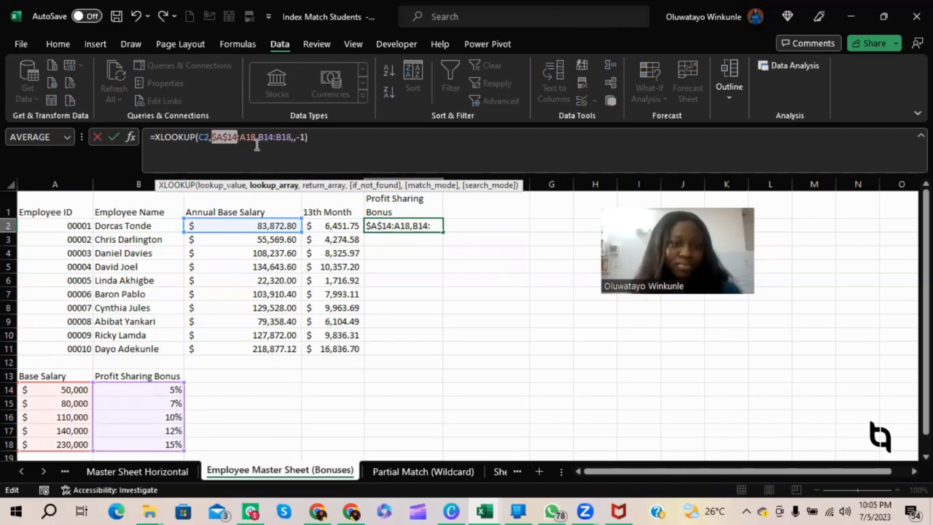
left_click(247, 137)
key("F4")
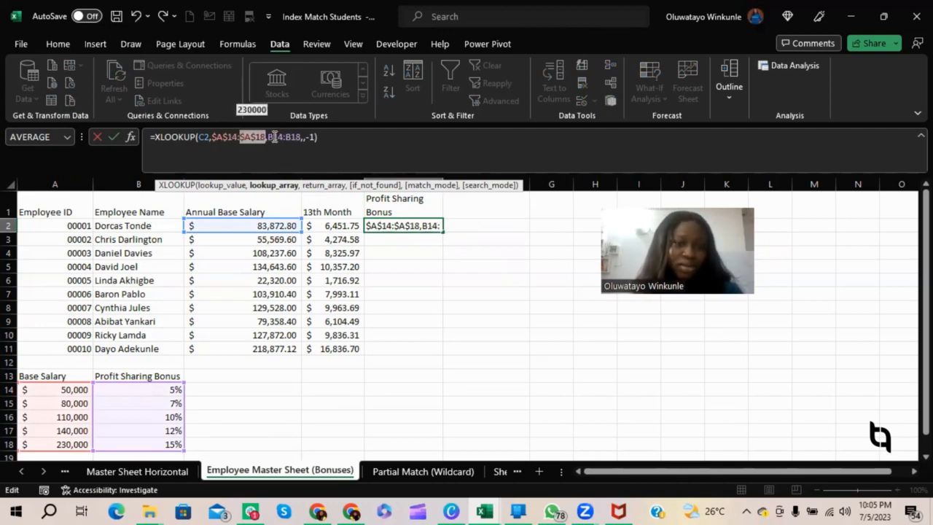
left_click(290, 137)
key("F4")
left_click(298, 137)
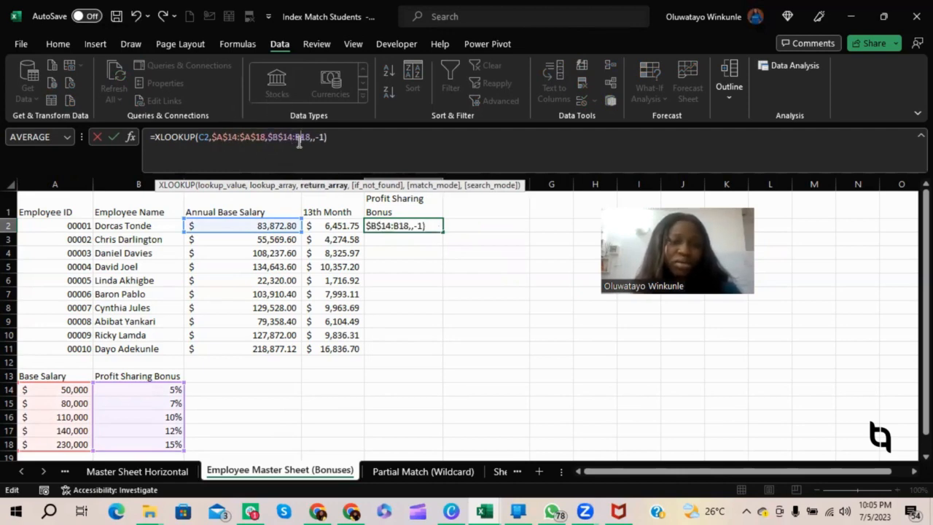
key("F4")
key("Return")
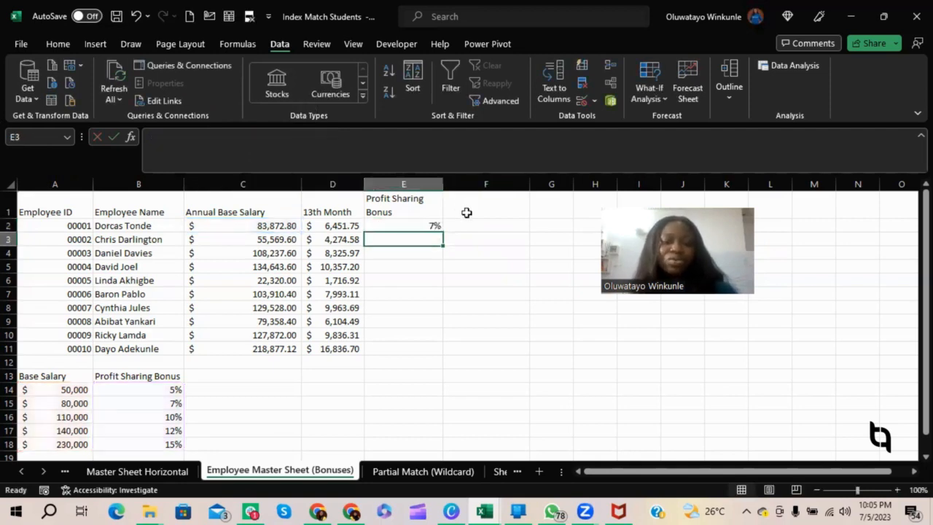
left_click(435, 223)
left_click_drag(441, 232, 437, 352)
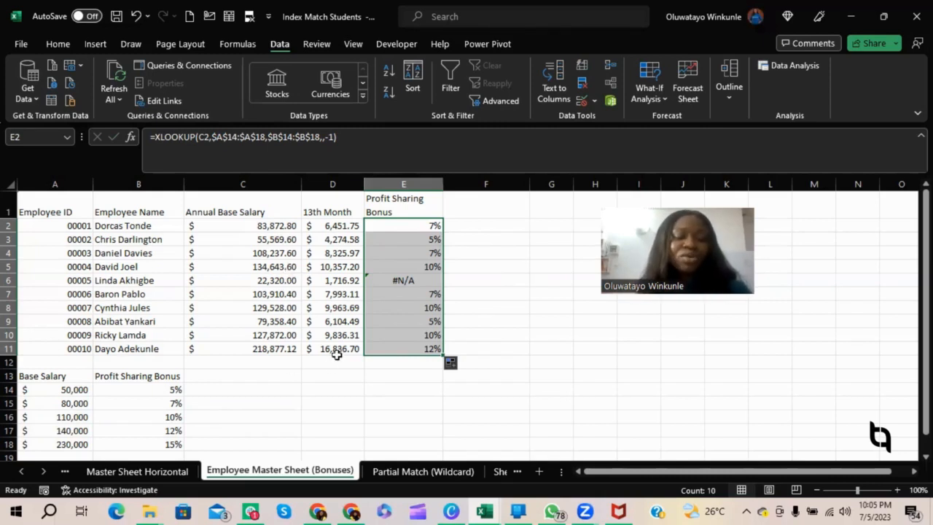
Examine the salaries and profit sharing bonuses in rows 11 and 8, comparing row 8 with the base salary tier in row 16.
left_click(274, 350)
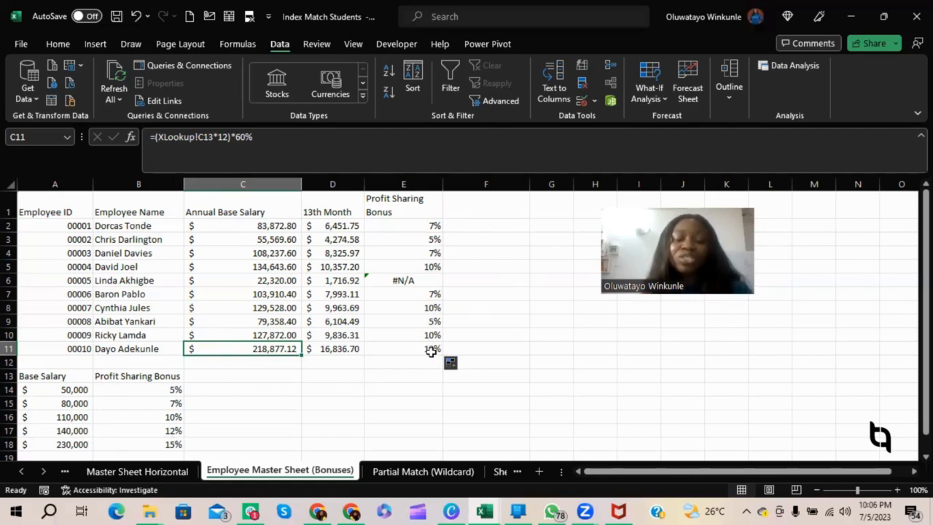
left_click(431, 352)
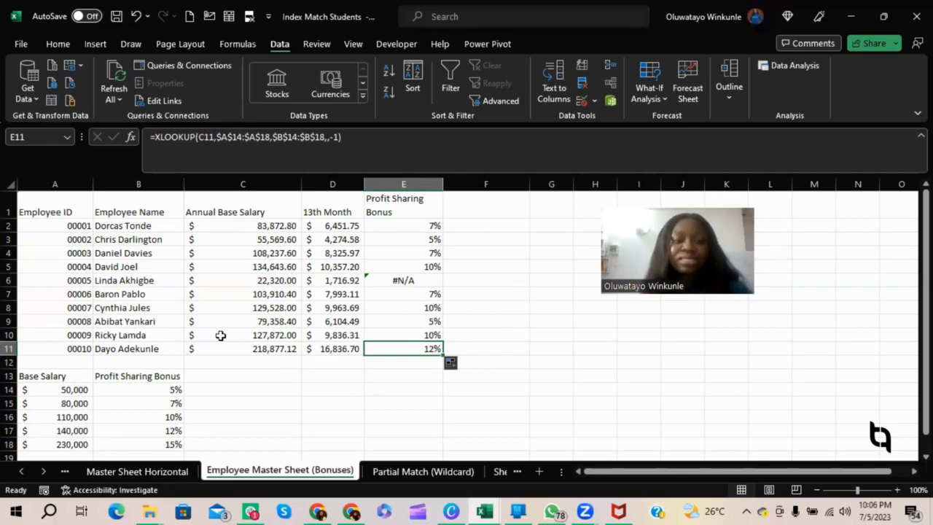
left_click(267, 309)
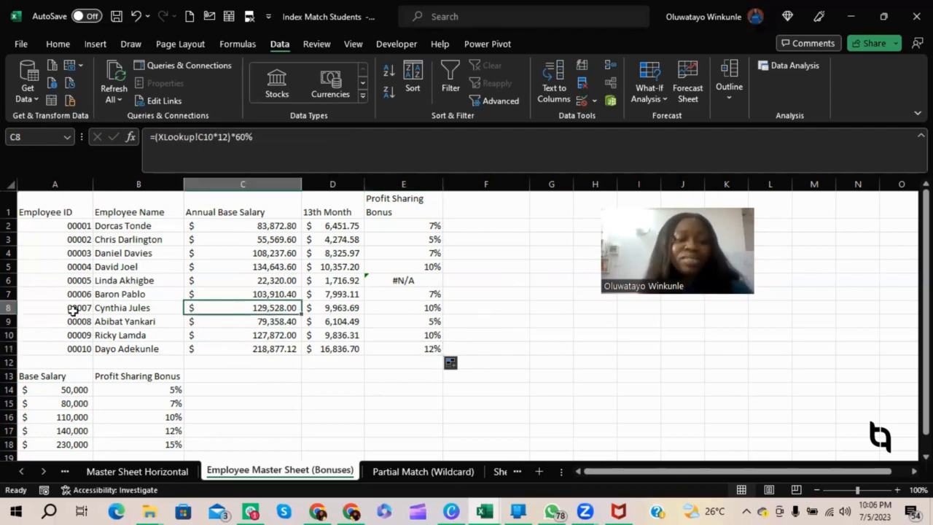
left_click(10, 307)
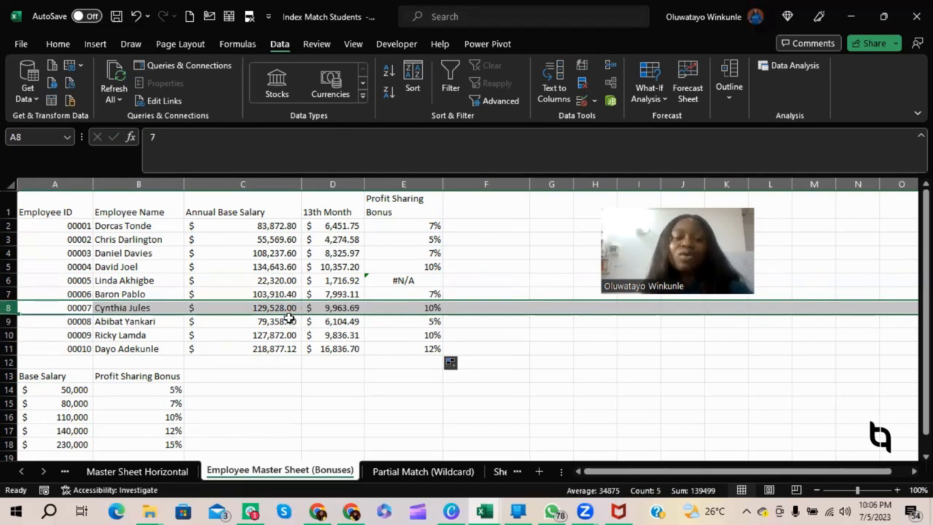
left_click(64, 417)
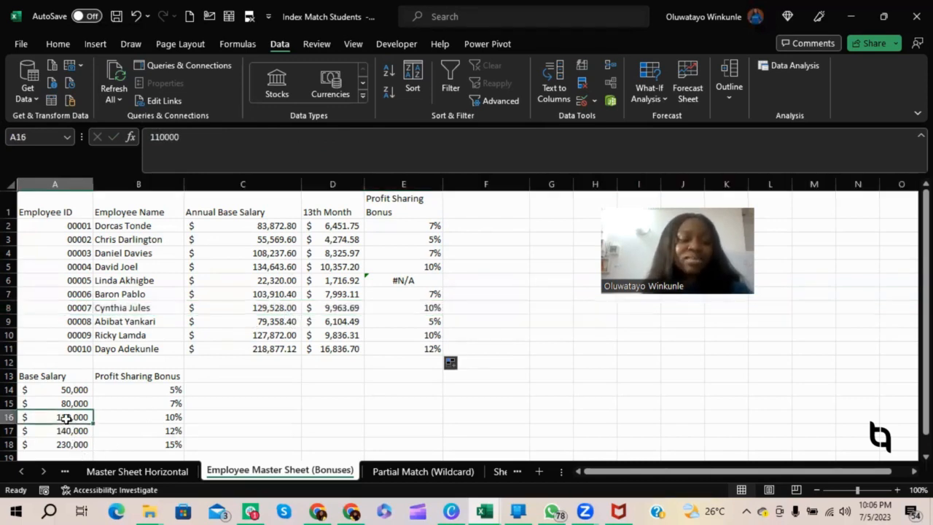
left_click(10, 417)
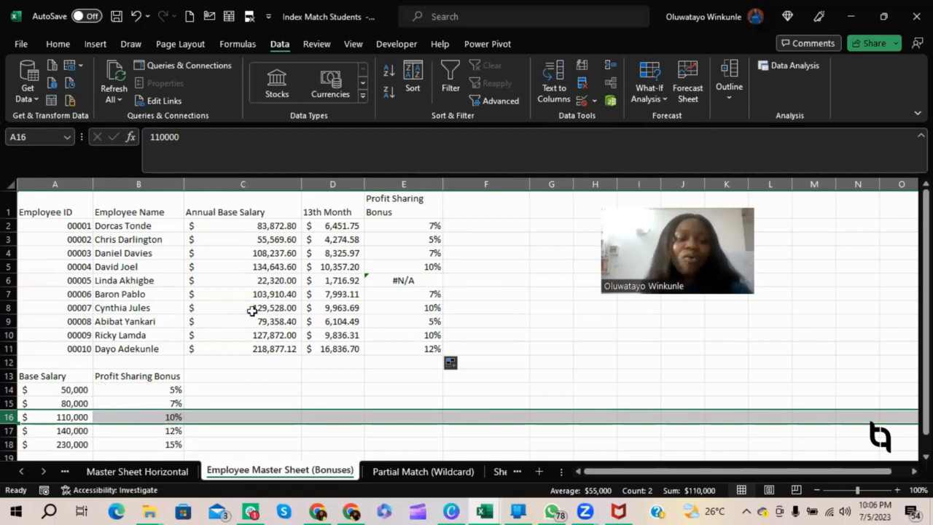
left_click(9, 307)
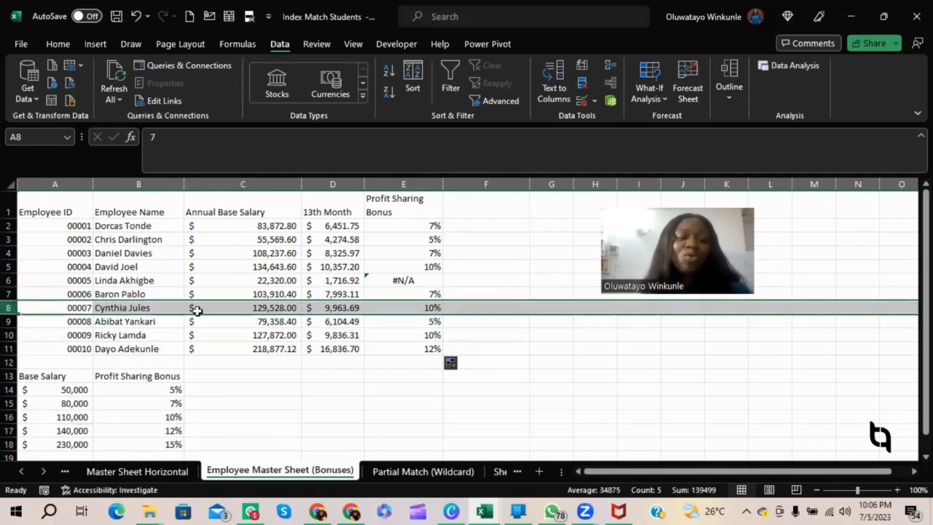
left_click(436, 308)
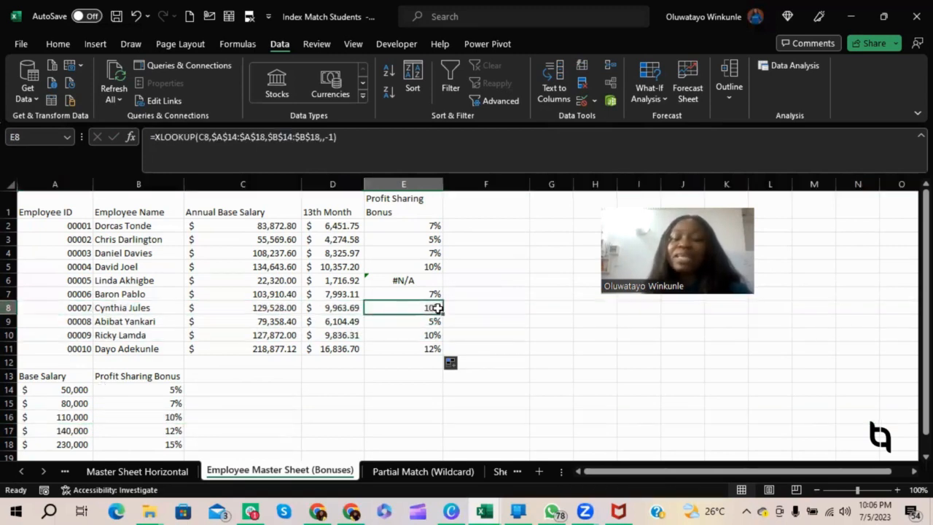
Examine the lookup in E6 by comparing the annual base salary in C6 with the lowest base salary tier in A14.
left_click(387, 280)
left_click(7, 282)
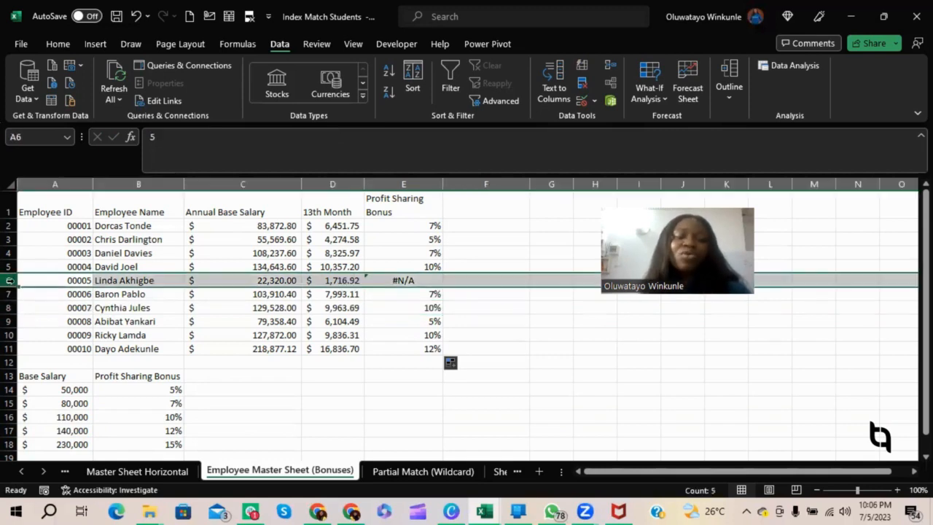
left_click(434, 280)
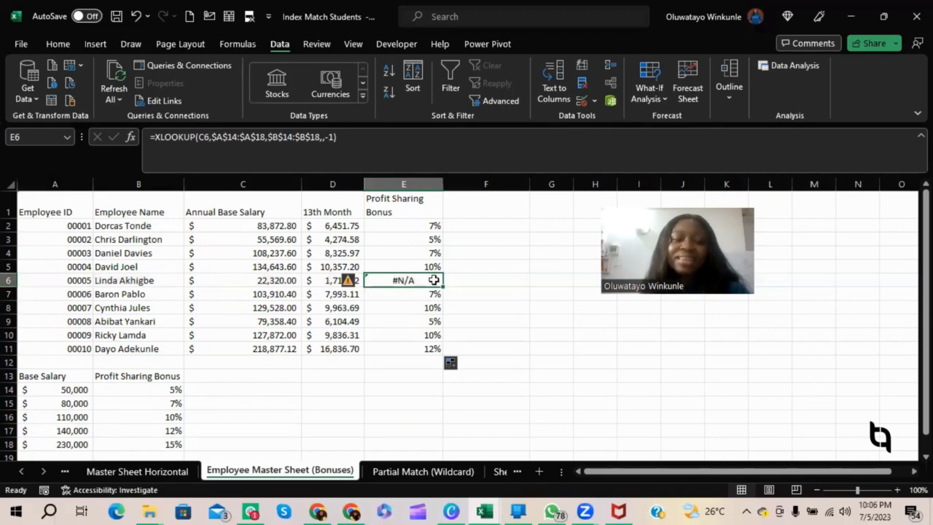
left_click(281, 285)
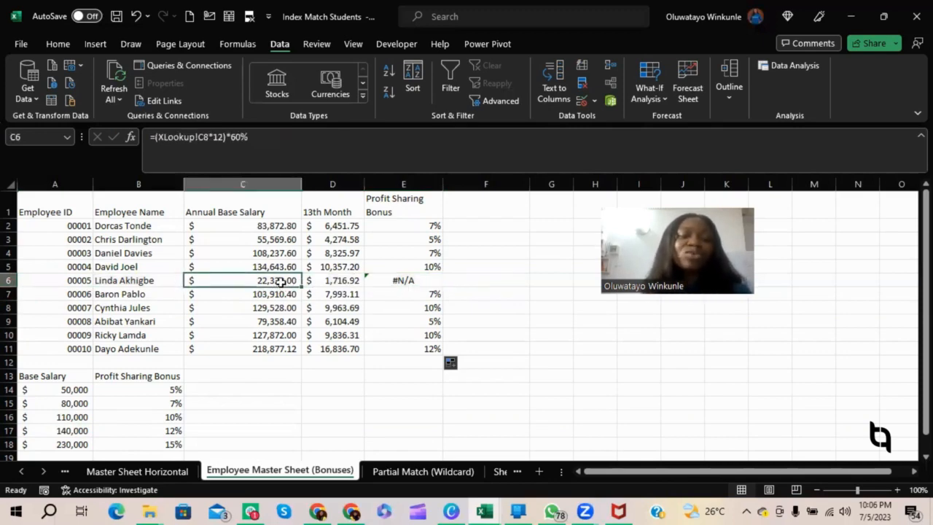
left_click(86, 393)
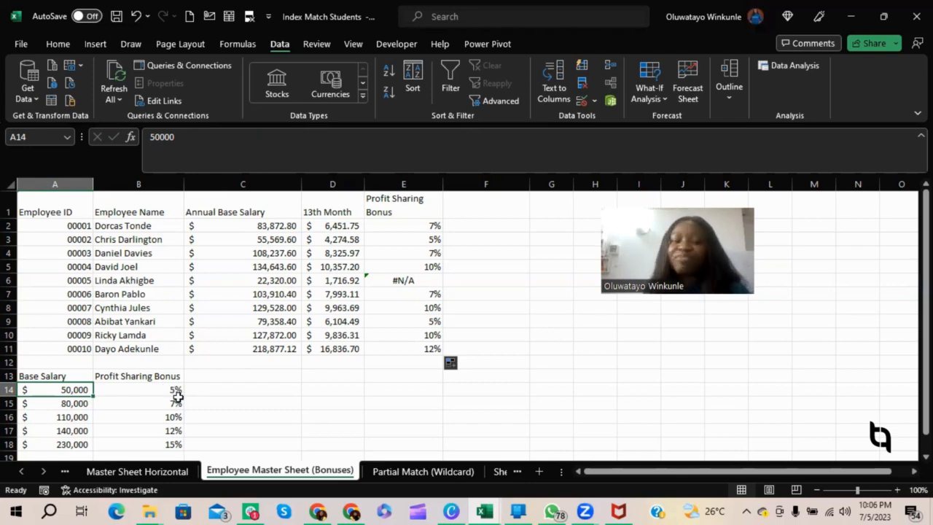
left_click(271, 283)
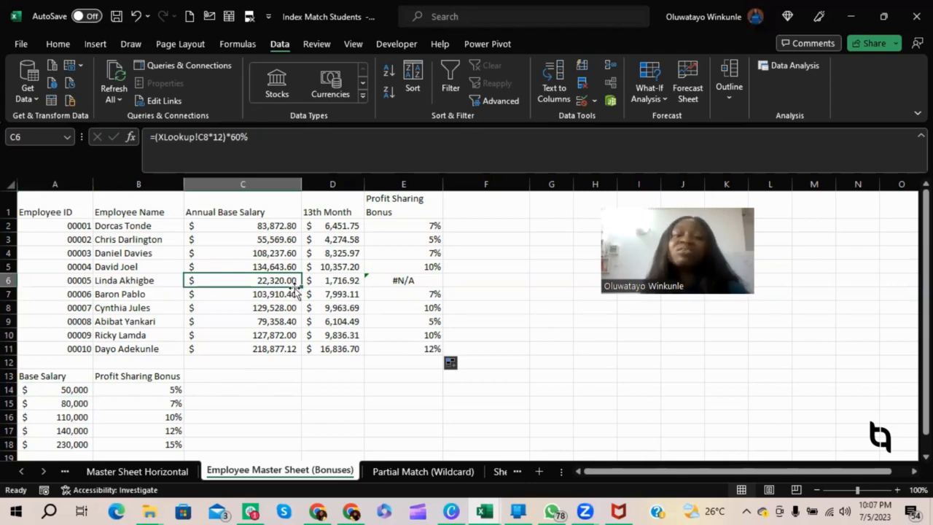
Inspect the profit sharing bonus lookup in E6 of the Employee Master Sheet (Bonuses) worksheet.
left_click(420, 282)
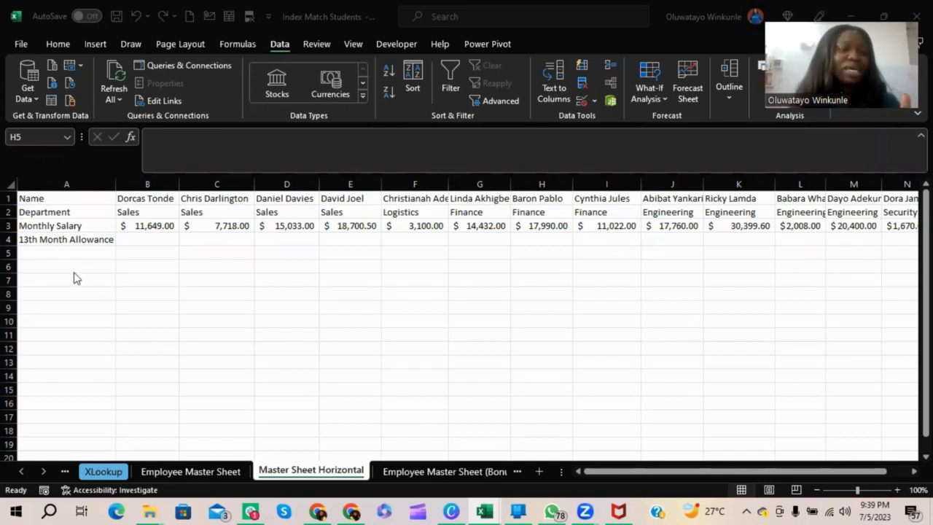
Examine the Name, Department and 13th Month Allowance rows on the Master Sheet Horizontal worksheet, including the first employee's entries in column B.
left_click(45, 198)
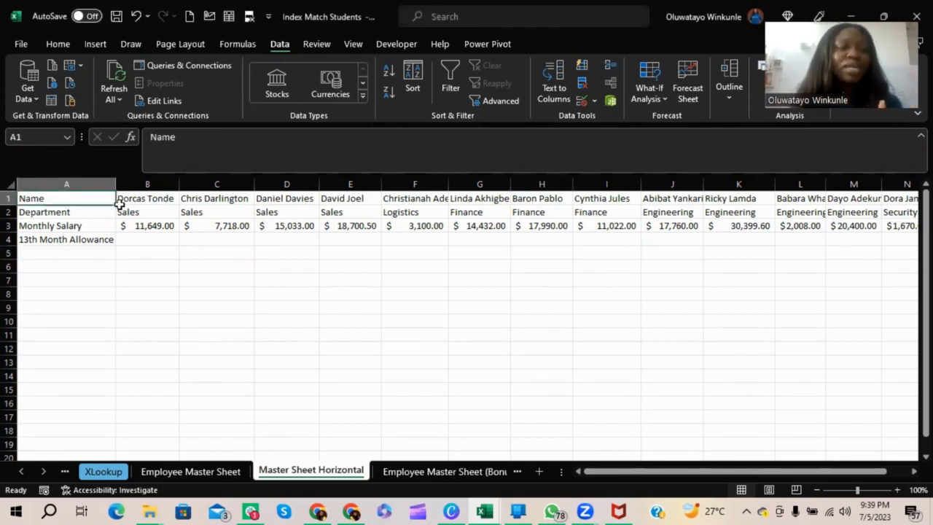
left_click(149, 198)
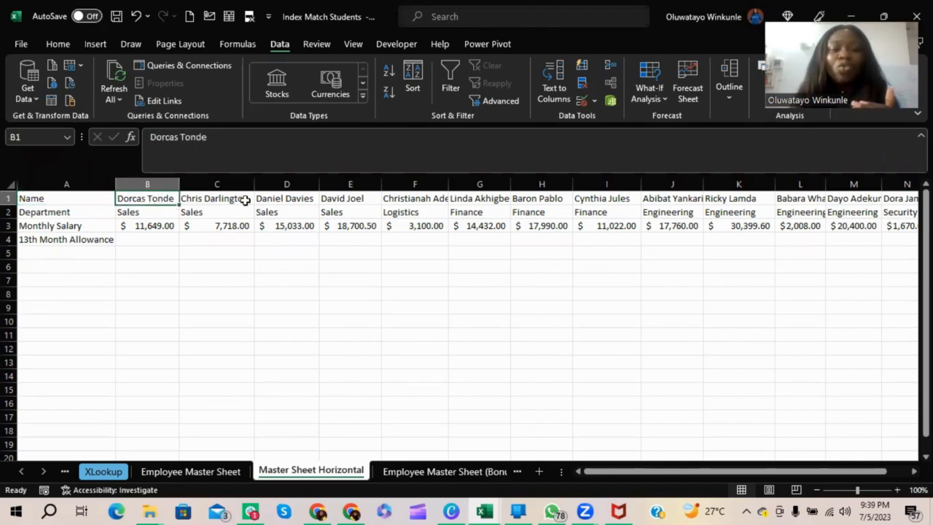
left_click(73, 213)
left_click(127, 213)
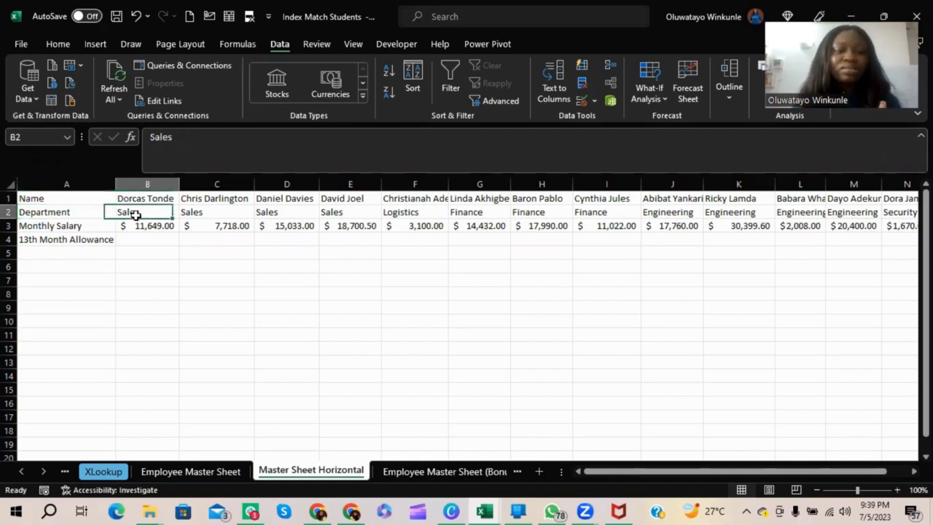
left_click(92, 239)
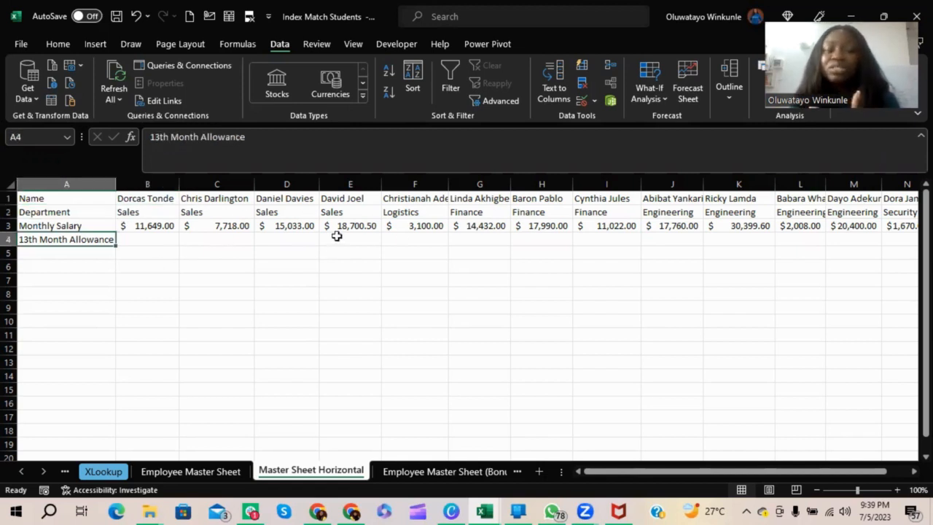
Start an XLOOKUP formula in B4 for the 13th Month Allowance, using the employee name in B1 as the lookup value.
left_click(148, 238)
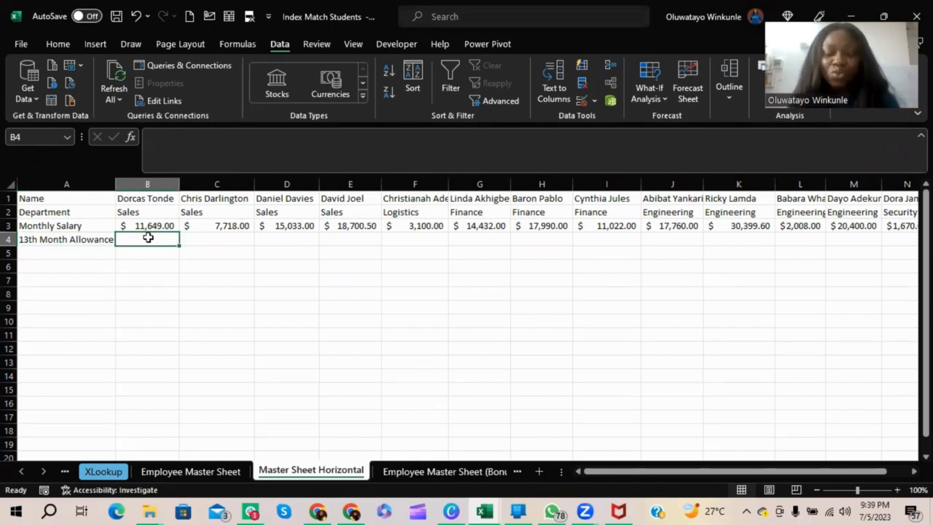
type("=")
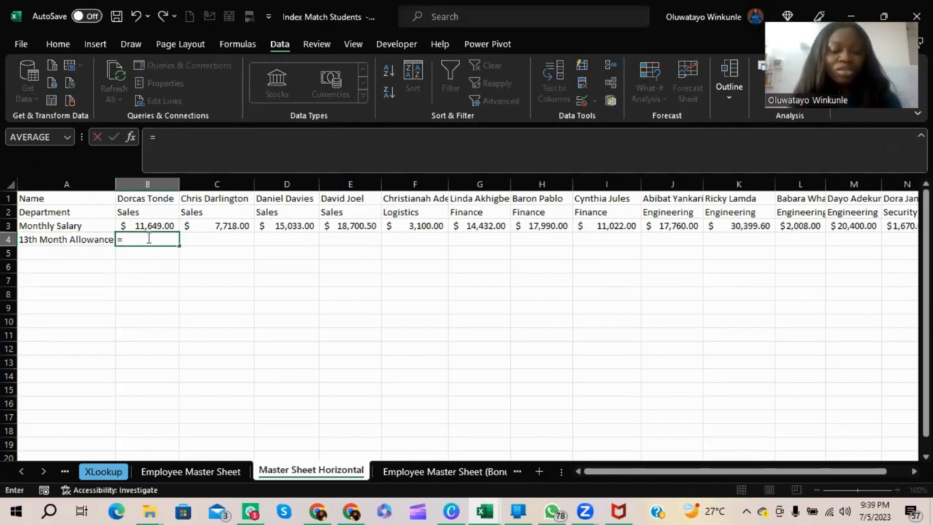
type("xl")
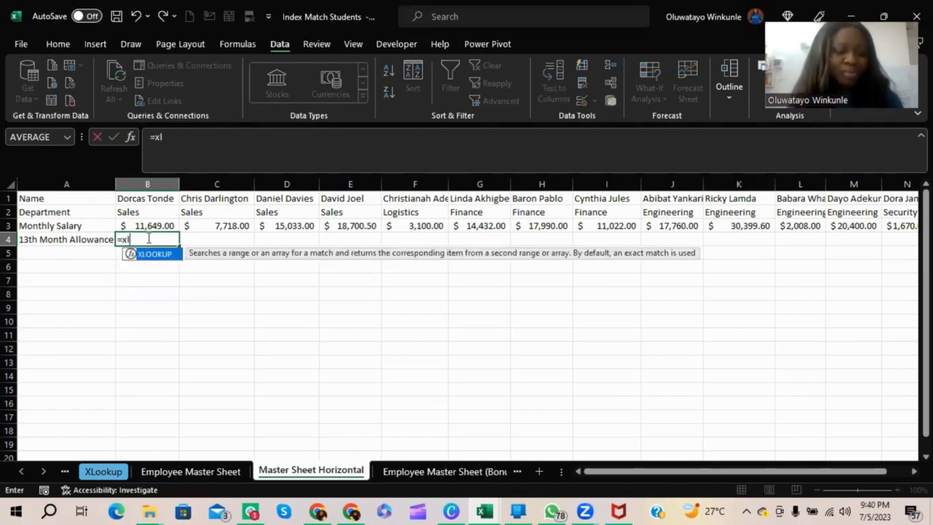
key("Tab")
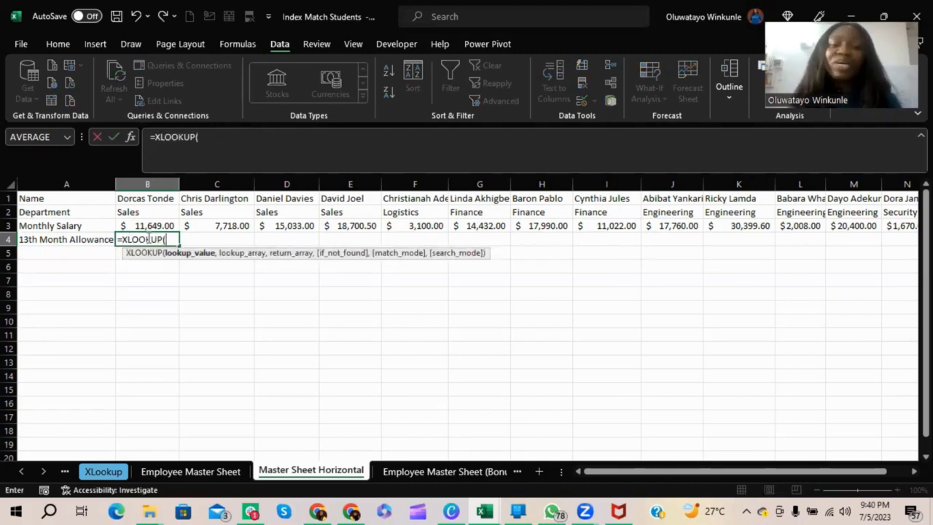
left_click(158, 199)
type(",")
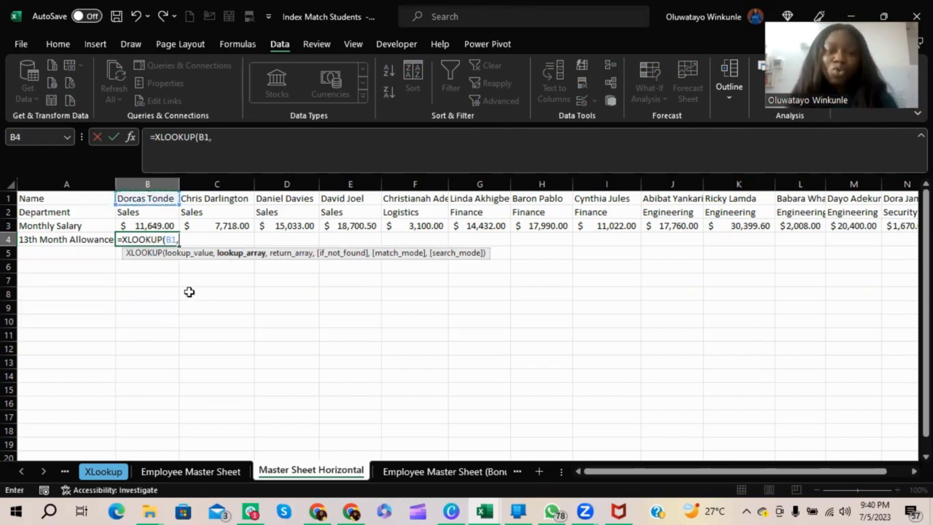
Set the lookup array to $B$1:$B$11 and the return array to $D$1:$D$11, both absolute references on the Employee Master Sheet.
left_click(187, 474)
left_click_drag(163, 199, 166, 333)
key("F4")
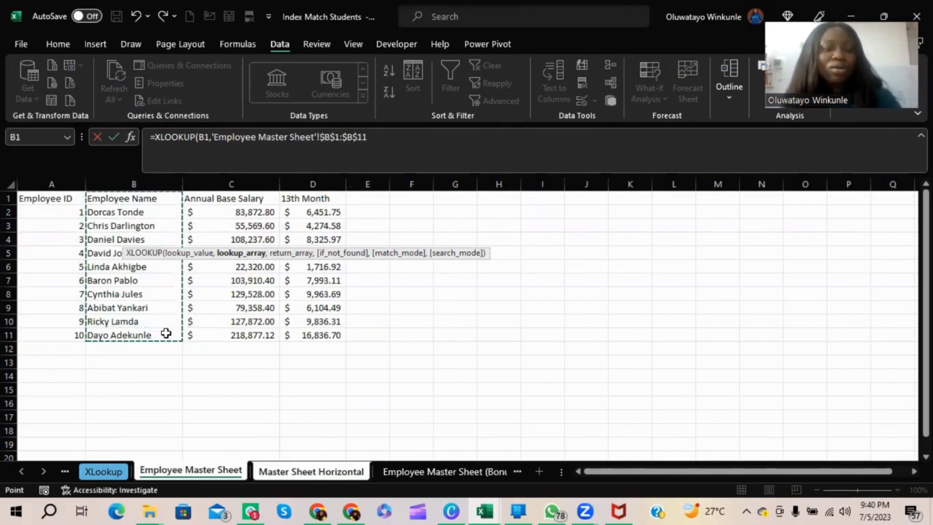
type(",")
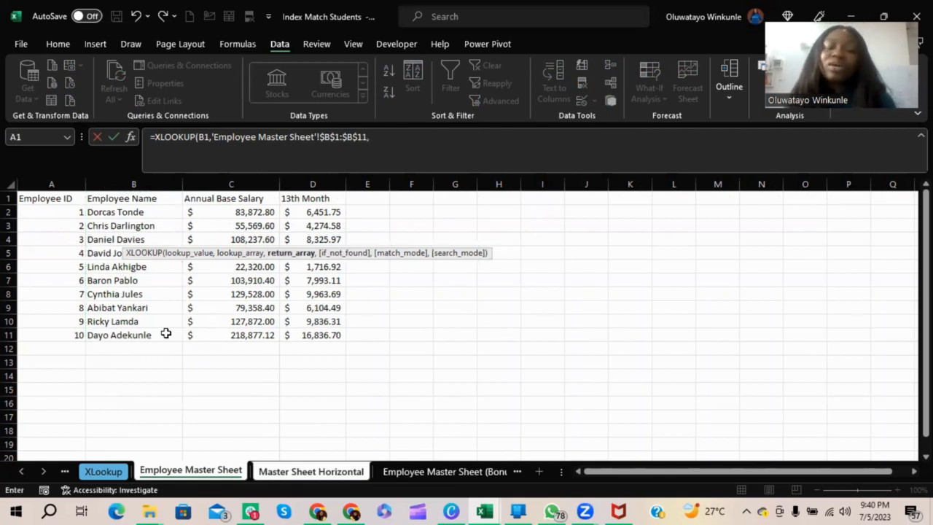
left_click_drag(310, 196, 331, 335)
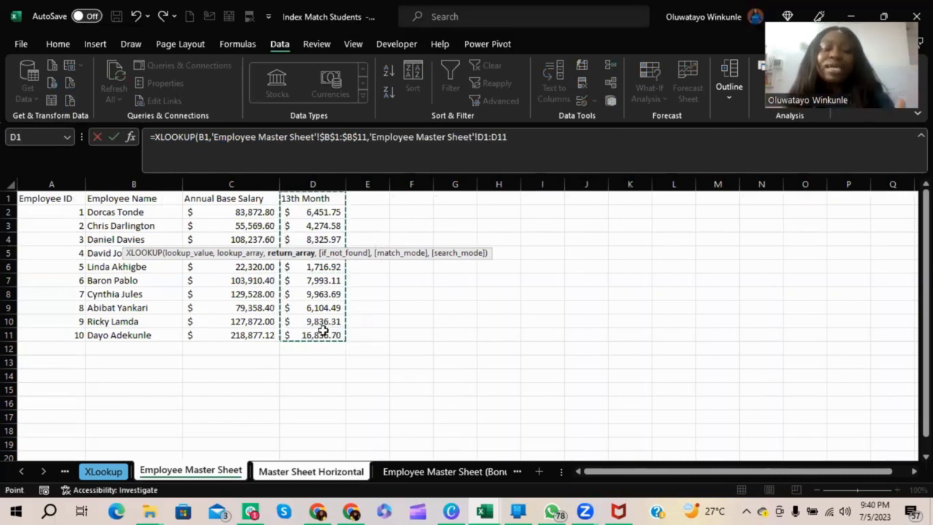
key("F4")
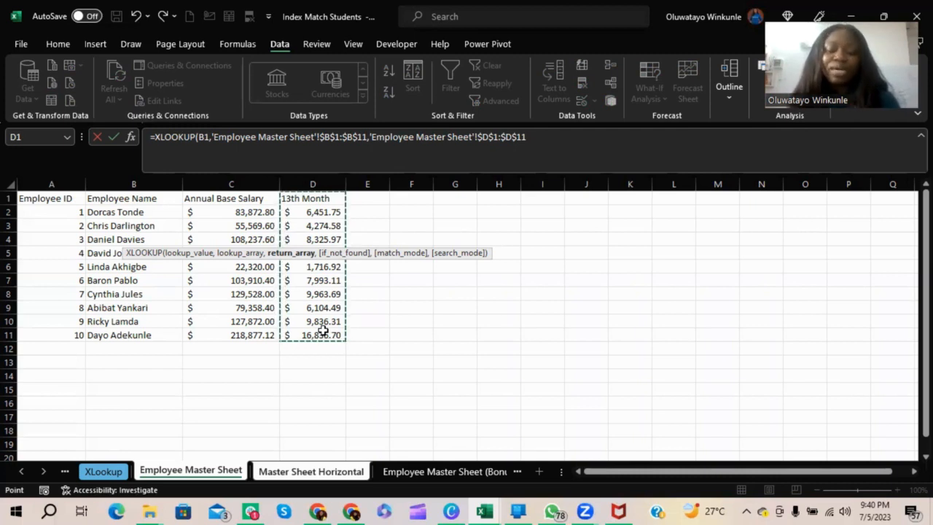
Set the if-not-found argument to 0 and complete the XLOOKUP formula in B4.
type(",0")
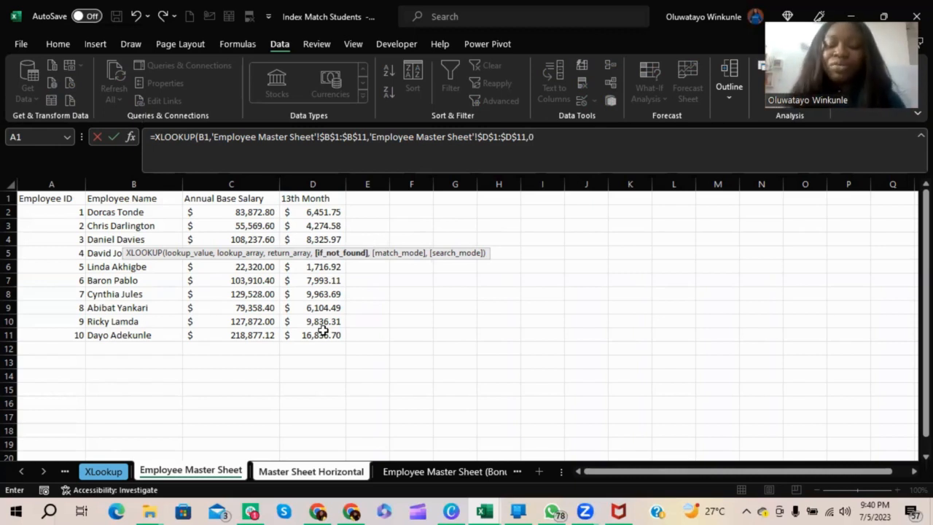
type(")")
key("Return")
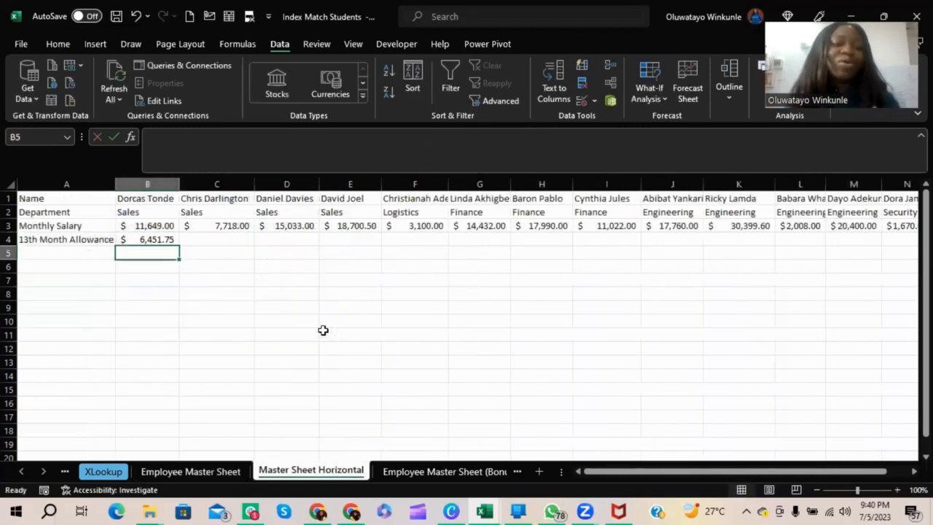
Fill the XLOOKUP formula from B4 across to O4 and check the results in F4, L4 and N4.
left_click(150, 241)
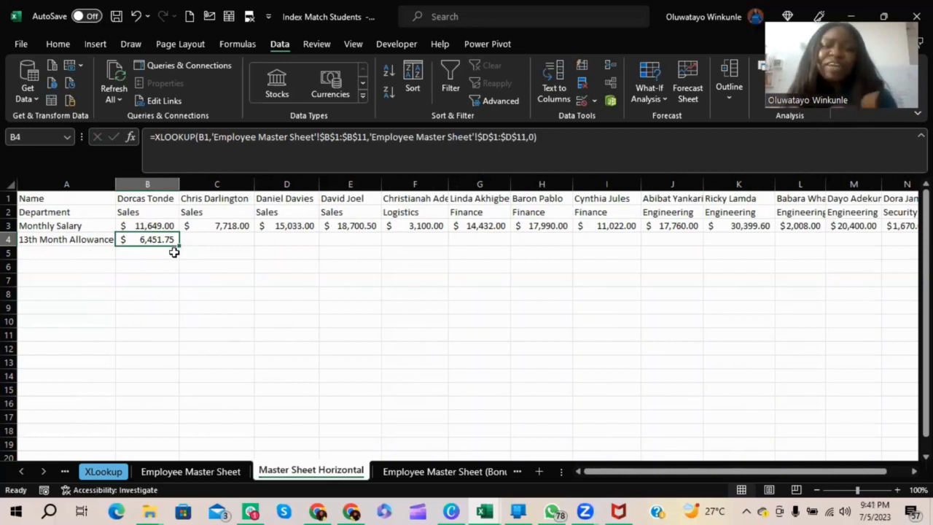
left_click_drag(177, 246, 827, 244)
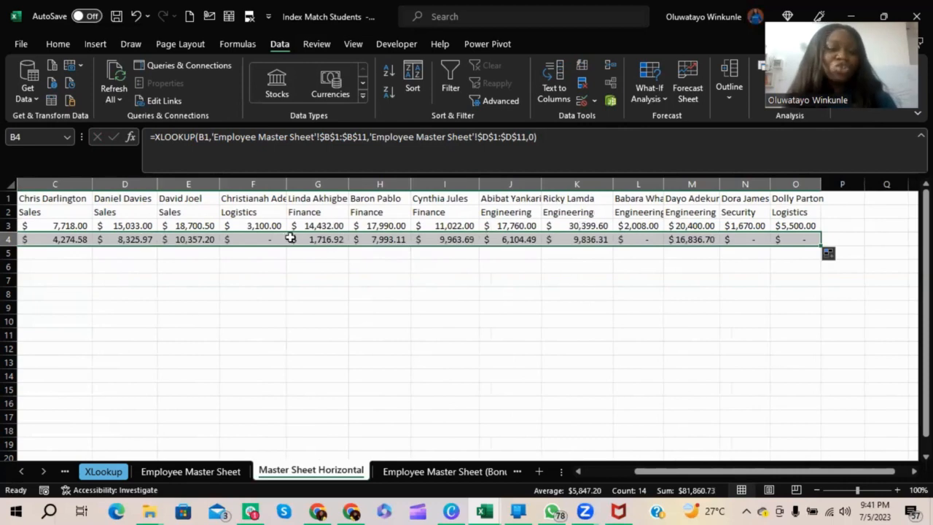
left_click(267, 239)
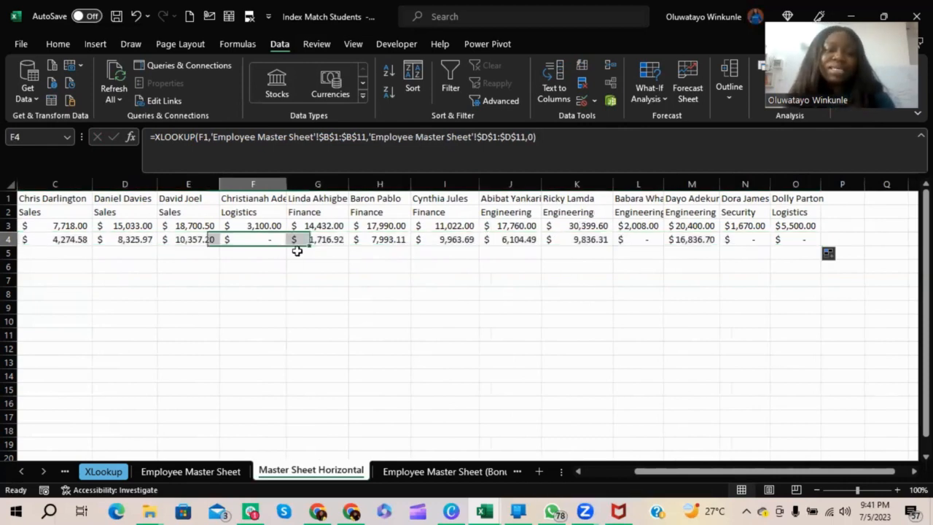
left_click(649, 245)
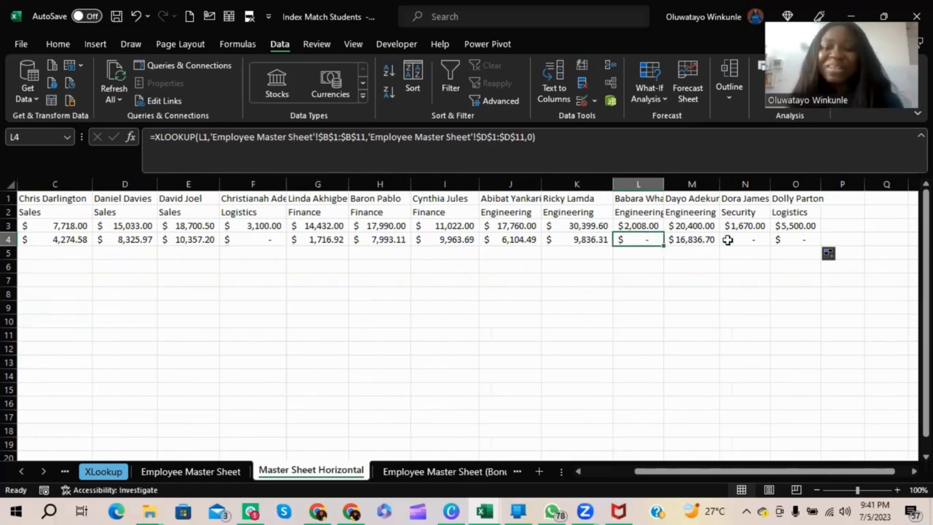
left_click(751, 241)
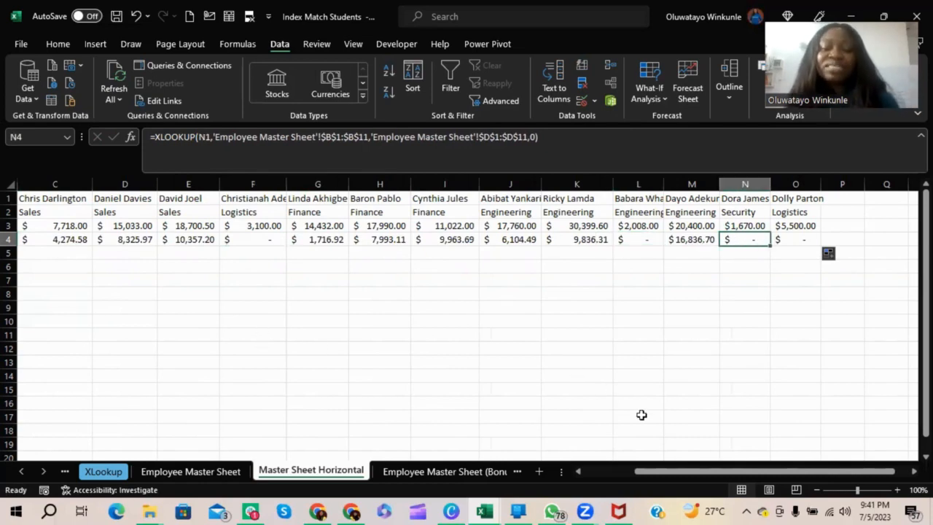
scroll(642, 415, "left", 2)
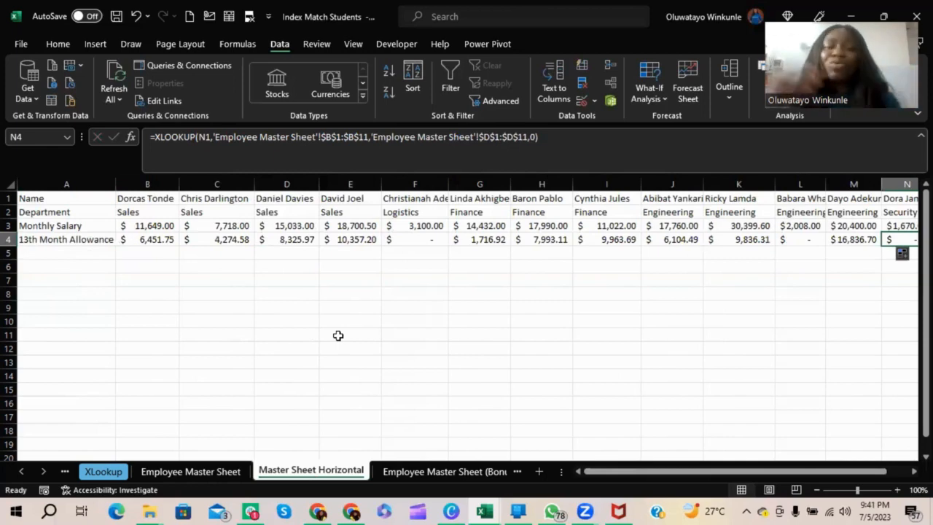
Compare the vertical layout of the employee data on the Employee Master Sheet with the table on the XLookup sheet.
key("ctrl+Page_Up")
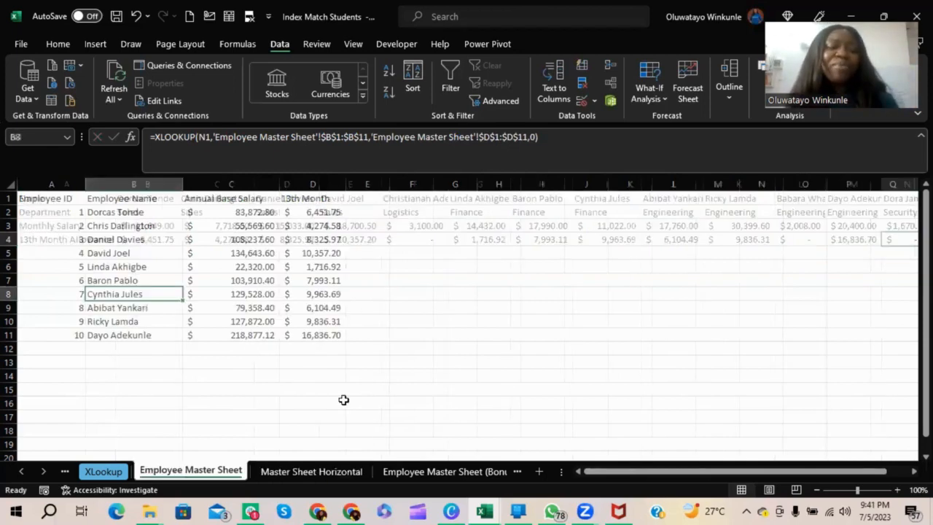
left_click(104, 471)
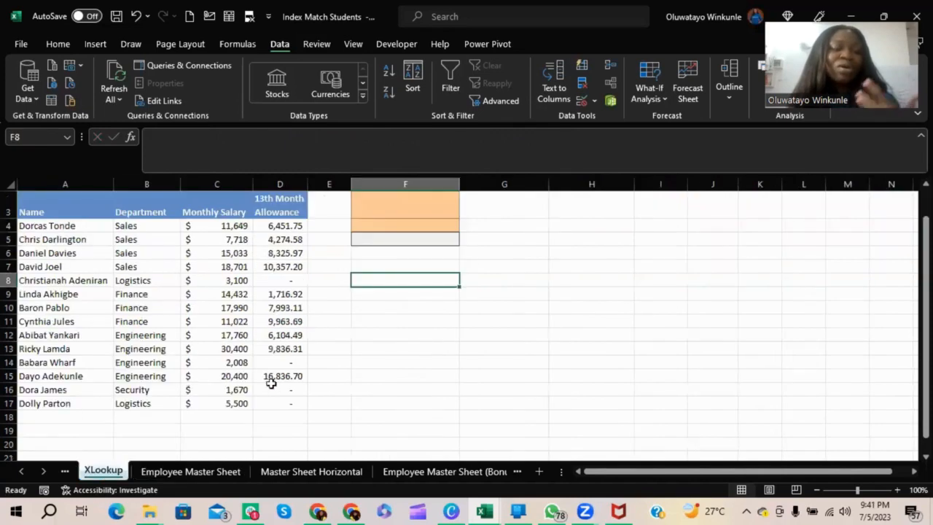
scroll(257, 385, "up", 1)
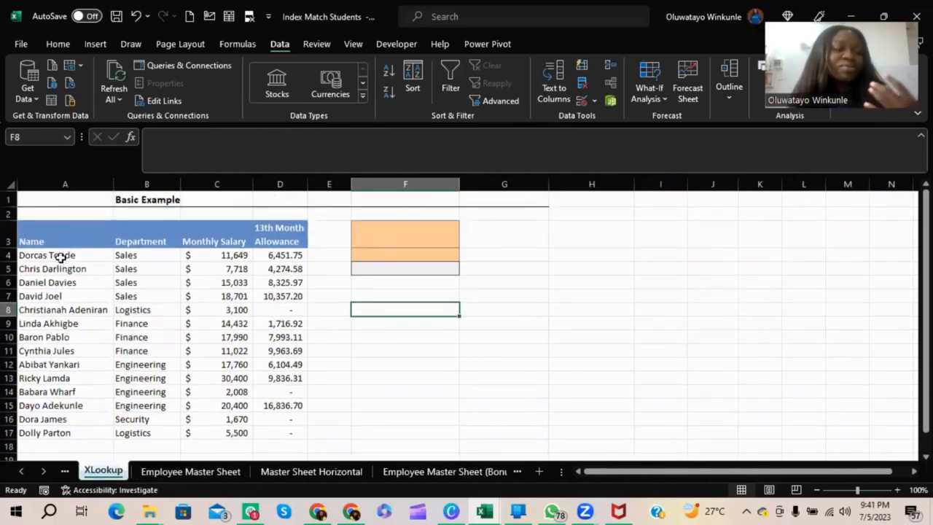
left_click(186, 472)
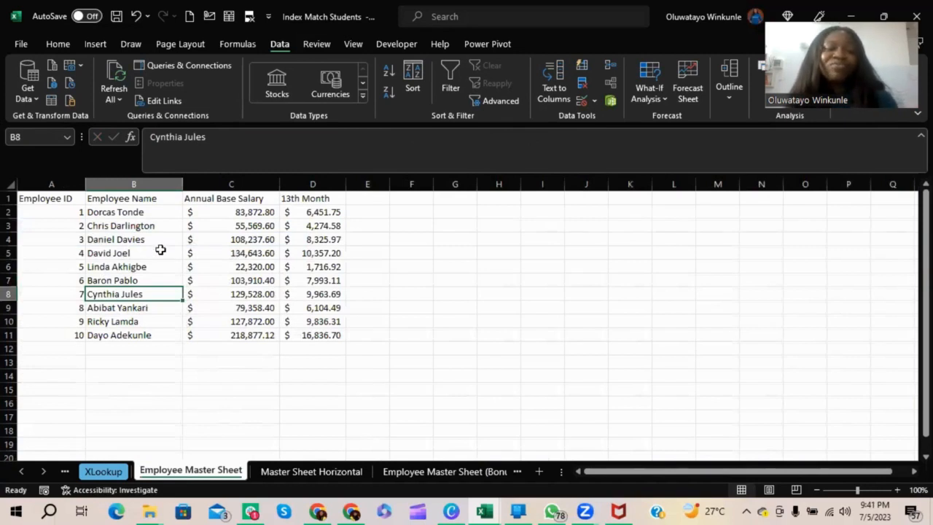